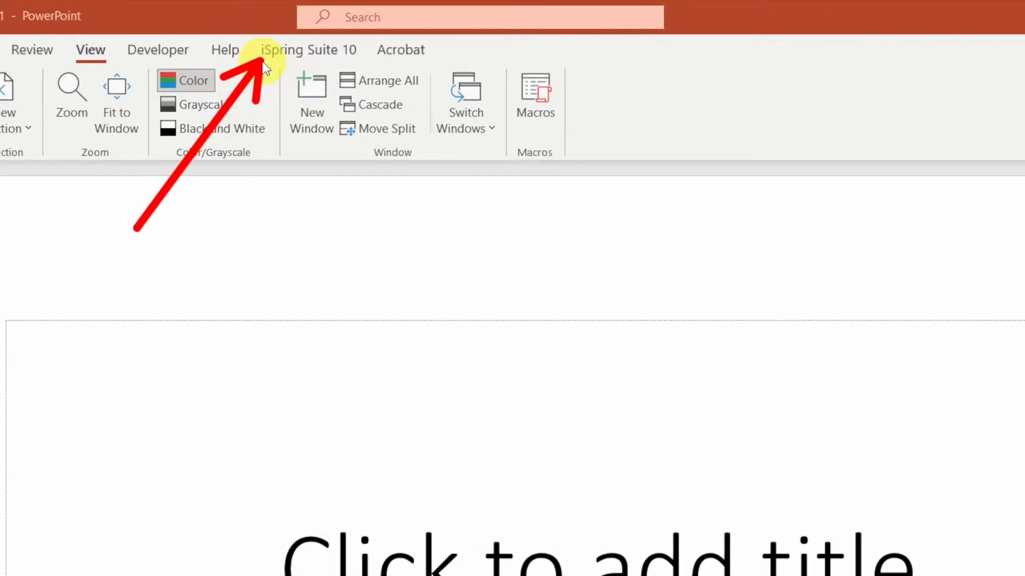
- Open the iSpring Suite 10 ribbon tab to see its tools
click(277, 52)
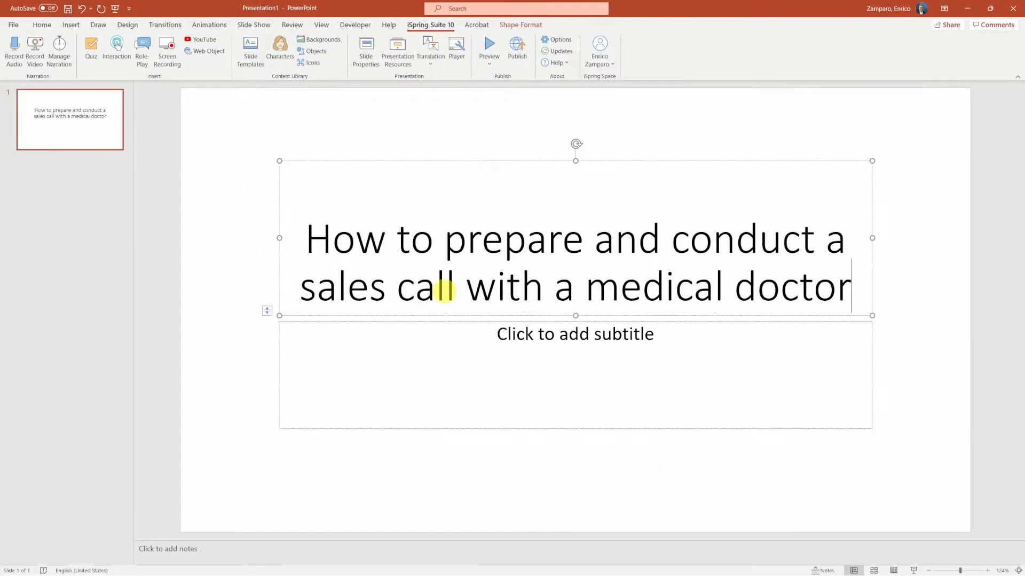
click(80, 165)
key(Return)
click(277, 228)
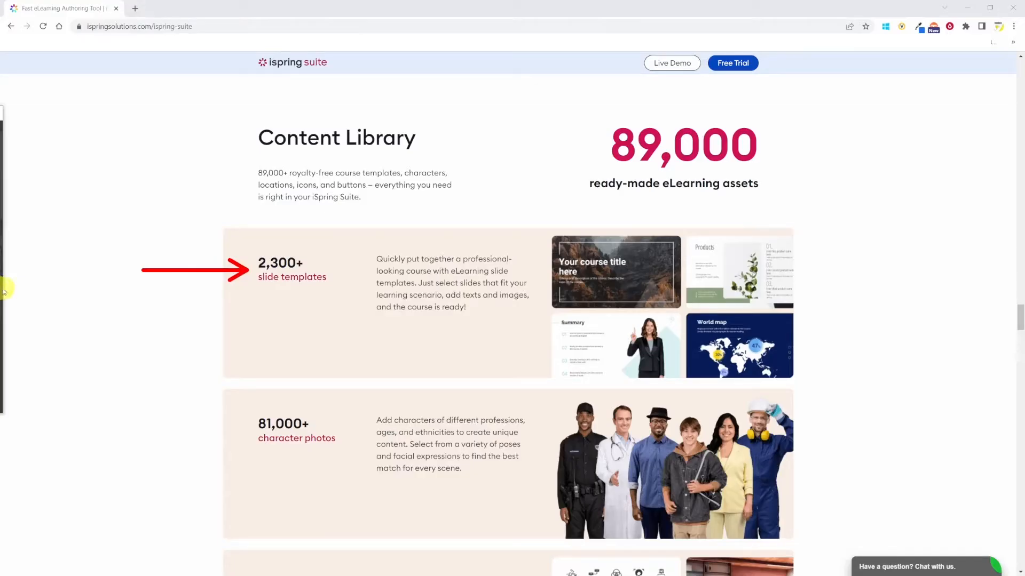
- Examine the Content Library section of the iSpring Suite web page
drag(137, 430, 233, 429)
scroll(140, 426, down, 3)
drag(132, 396, 243, 392)
drag(157, 437, 208, 436)
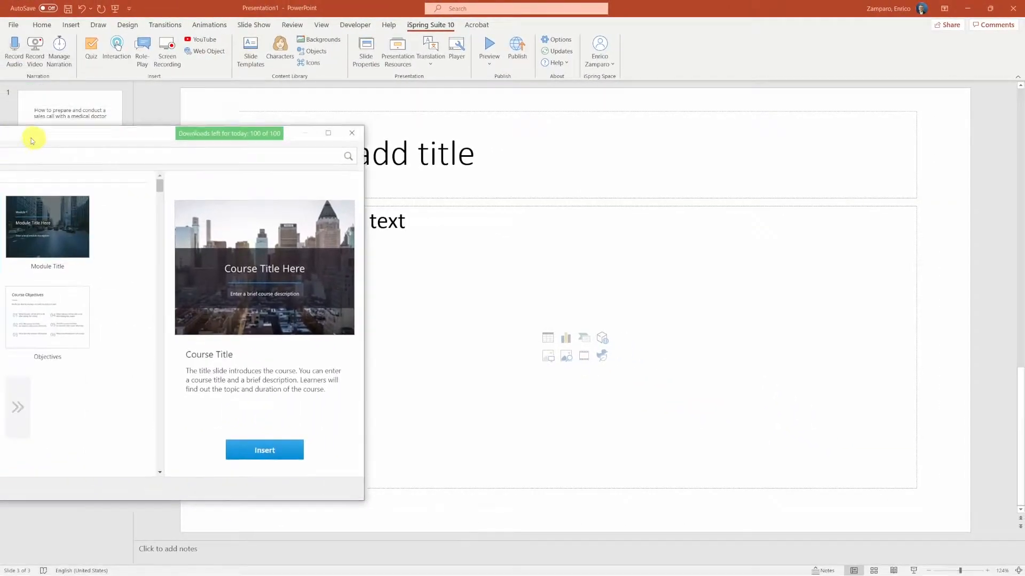
- Open the Slide Templates library, maximize it, and browse the template categories
drag(32, 140, 407, 159)
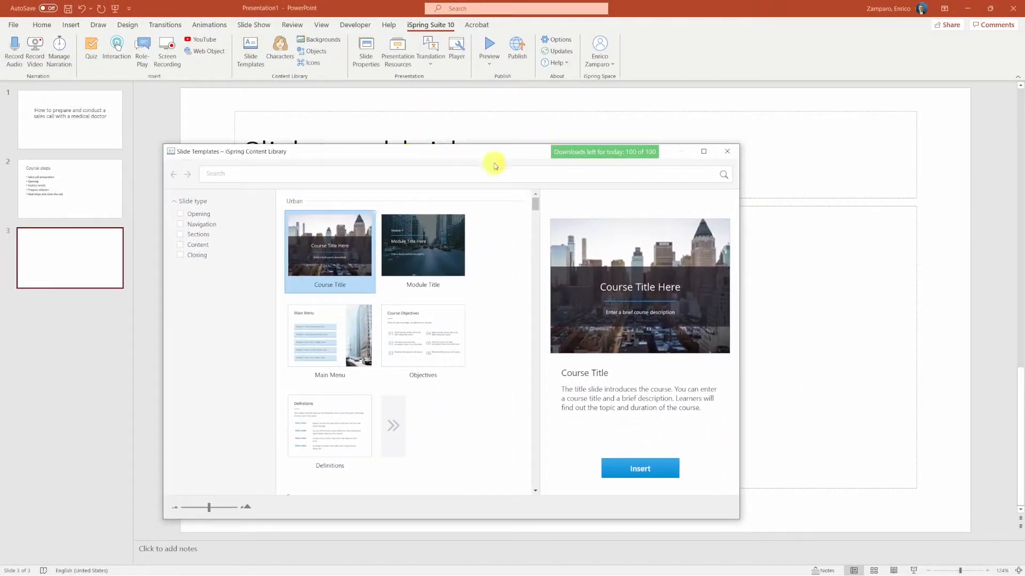
click(699, 156)
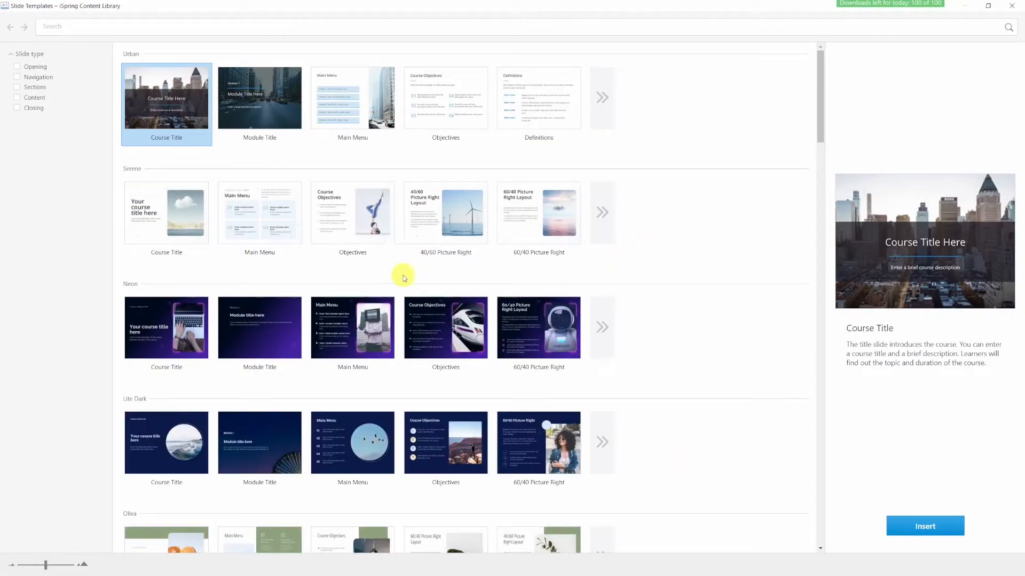
scroll(276, 144, down, 8)
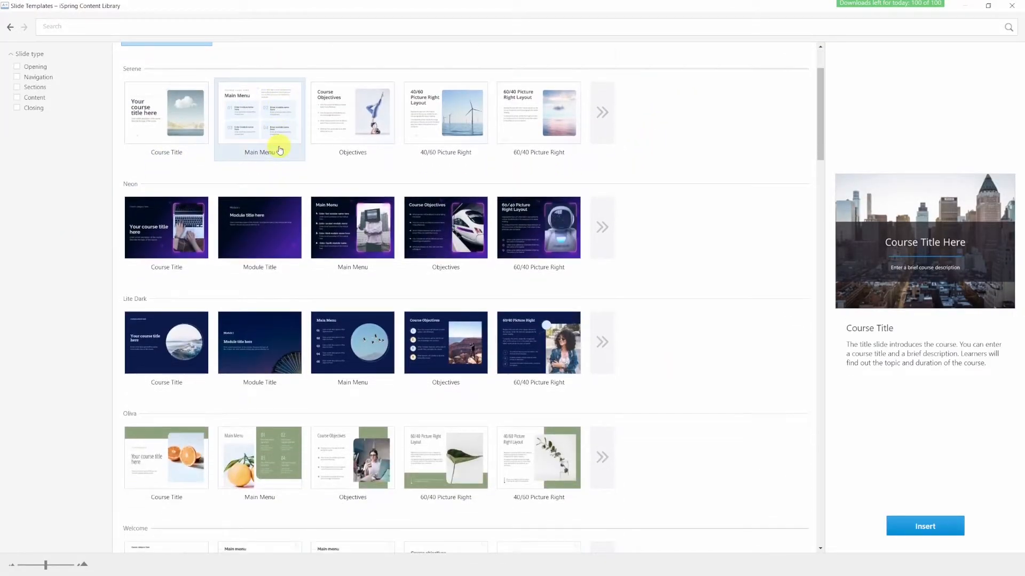
scroll(280, 149, down, 10)
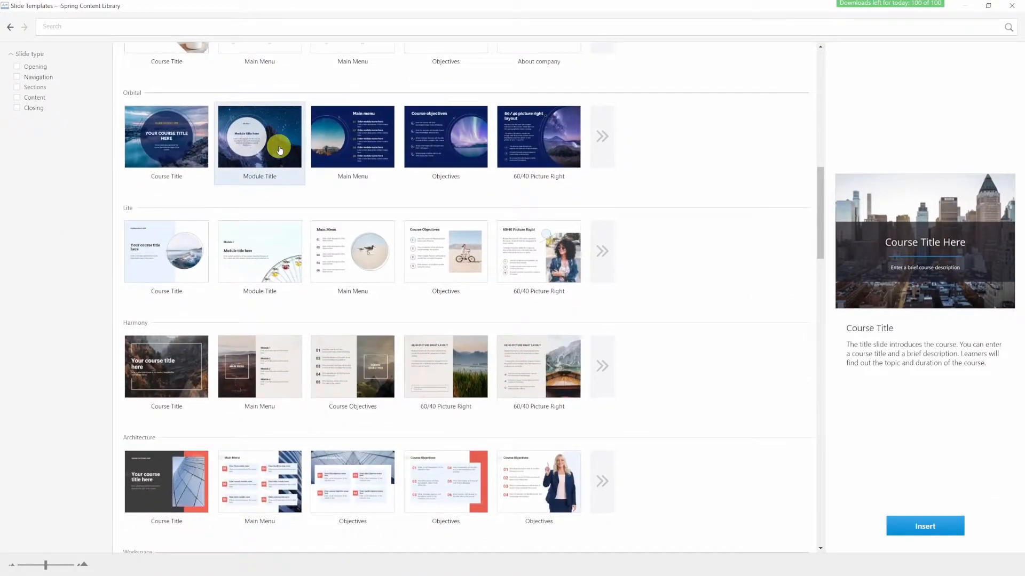
scroll(278, 148, down, 10)
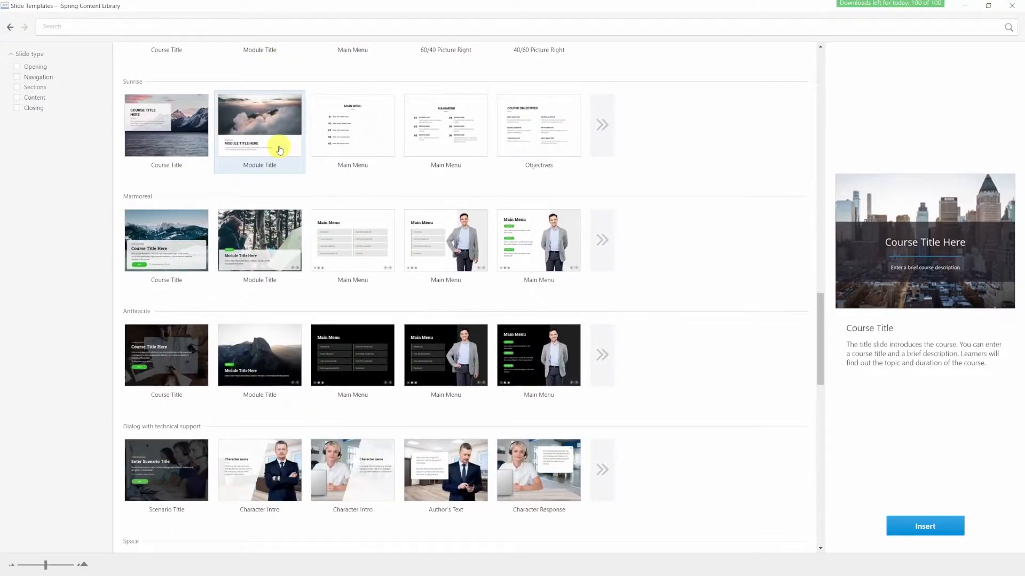
scroll(278, 152, down, 8)
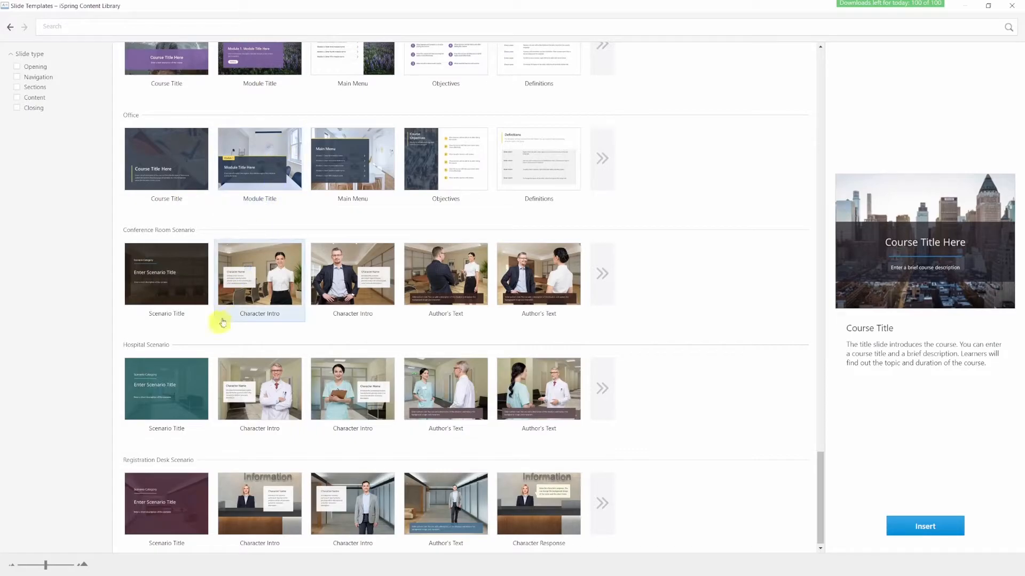
- Search the slide templates for hospital and try the slide type filters
click(99, 26)
text(hospita)
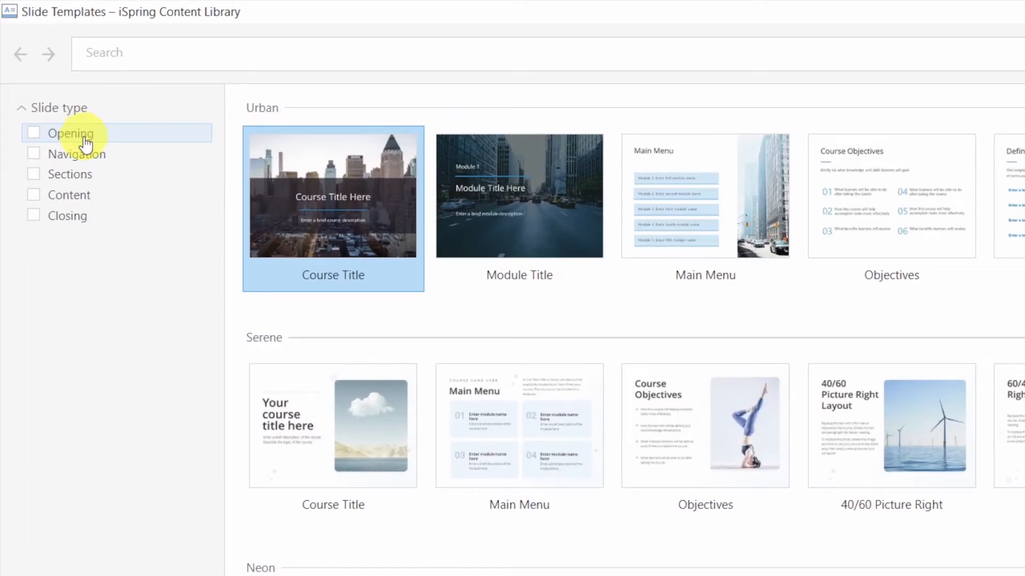
click(84, 134)
click(34, 154)
click(33, 154)
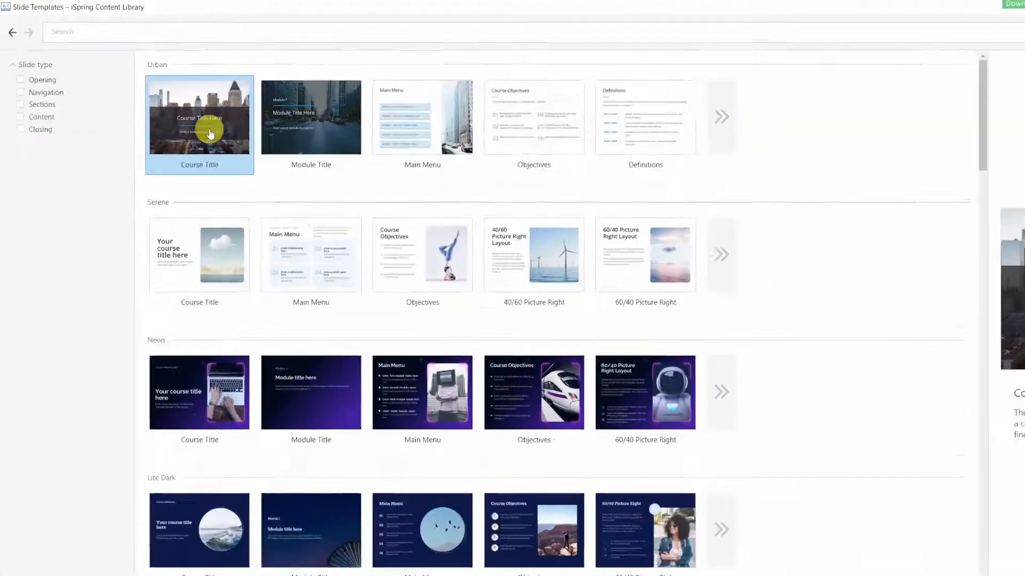
scroll(341, 449, down, 15)
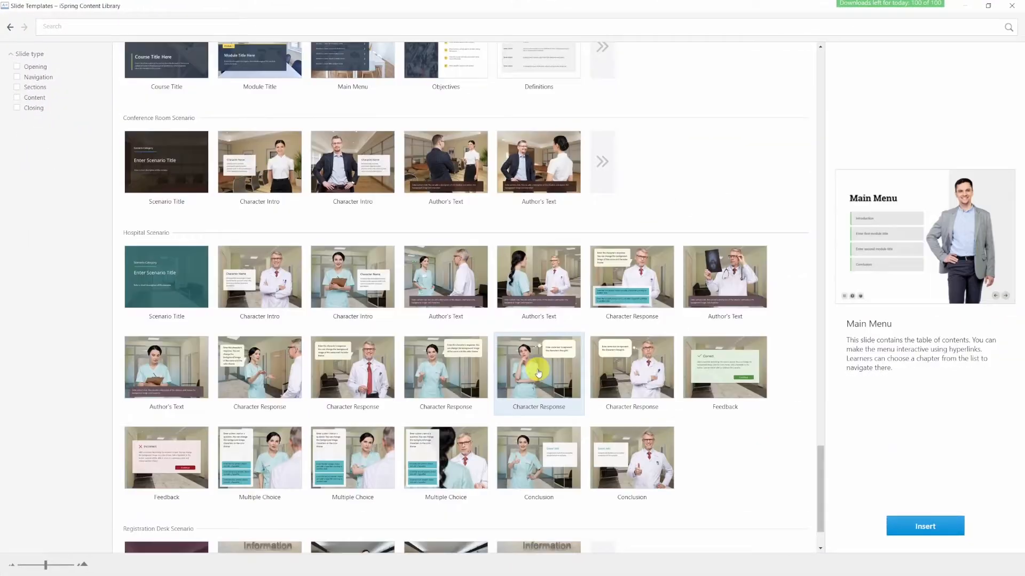
- Select the Hospital Scenario's Scenario Title, Character Intro, two Author's Text and Conclusion slides and insert them
click(169, 221)
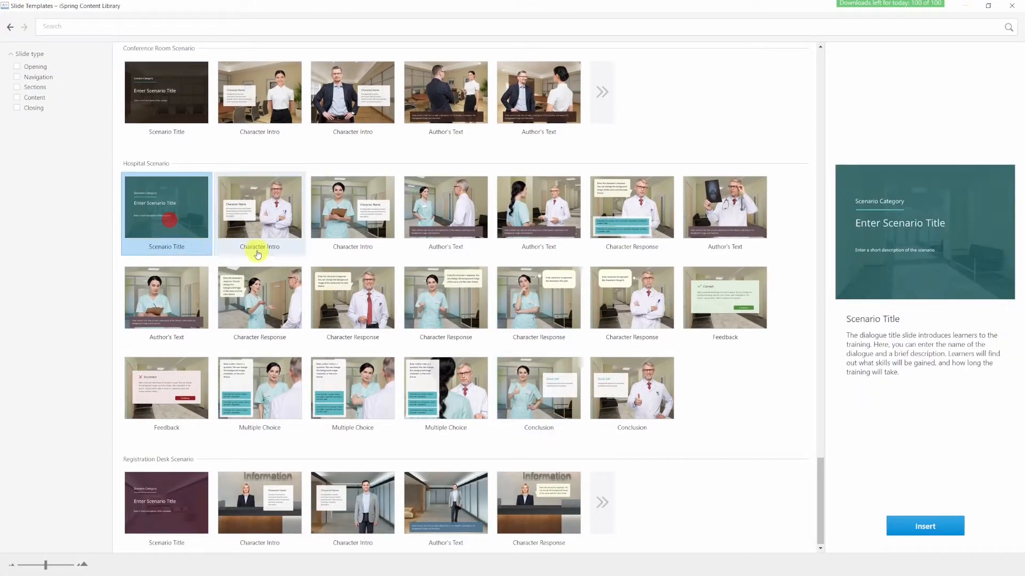
ctrl+click(272, 227)
ctrl+click(445, 213)
ctrl+click(539, 214)
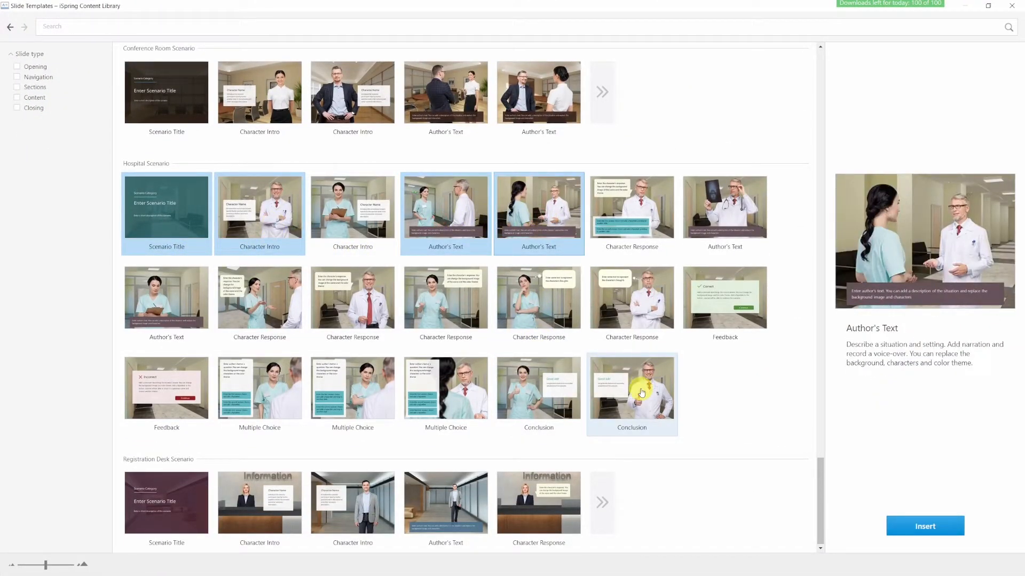
ctrl+click(642, 394)
click(923, 529)
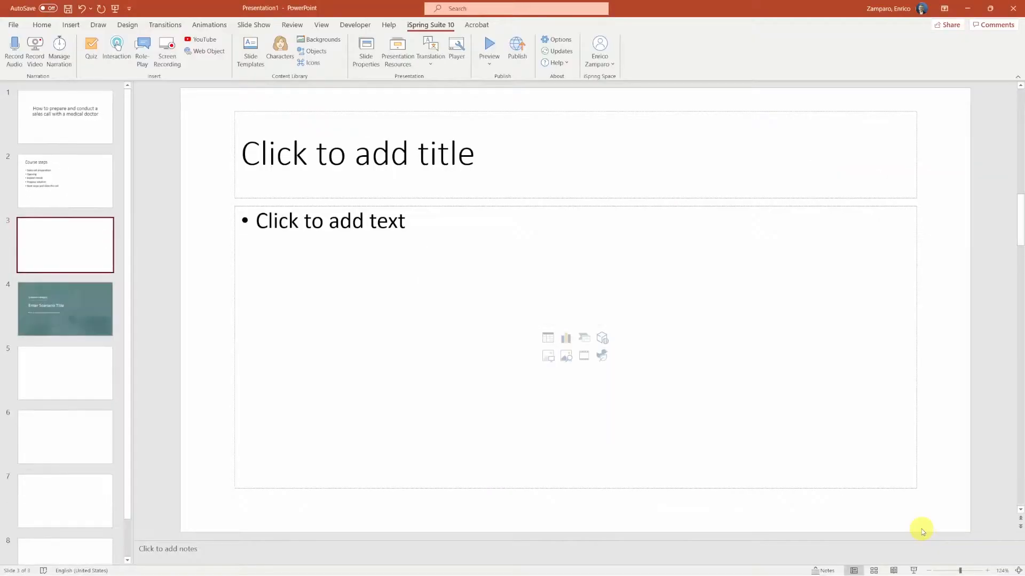
- Review each of the newly inserted hospital scenario slides in turn
click(49, 313)
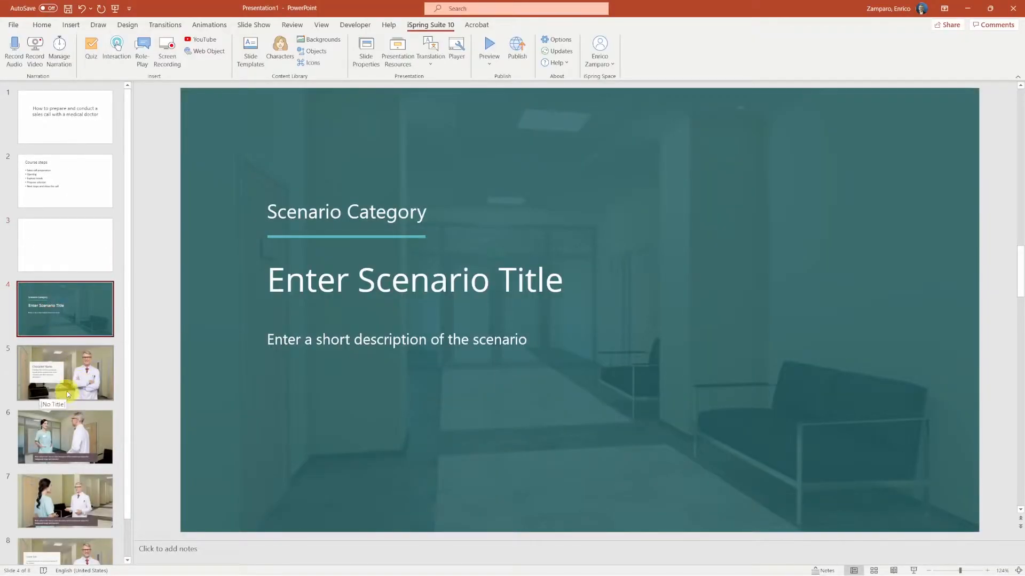
click(68, 395)
click(71, 458)
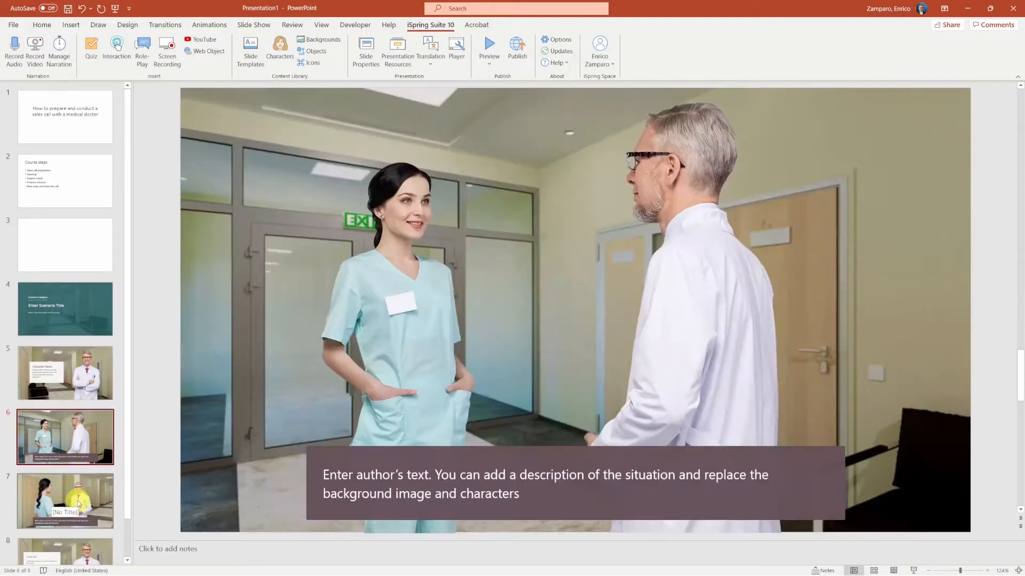
click(78, 503)
click(60, 528)
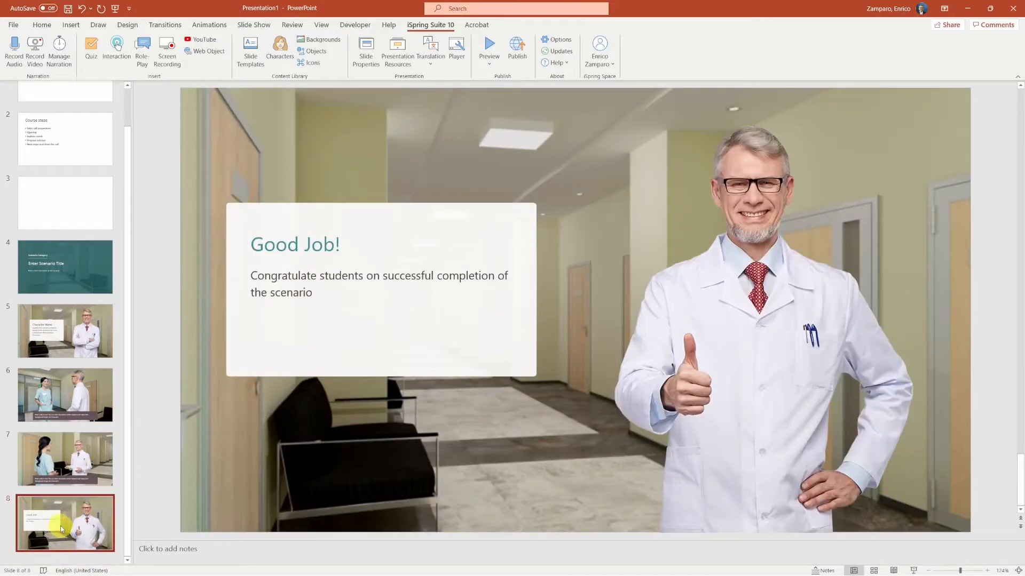
scroll(61, 526, up, 2)
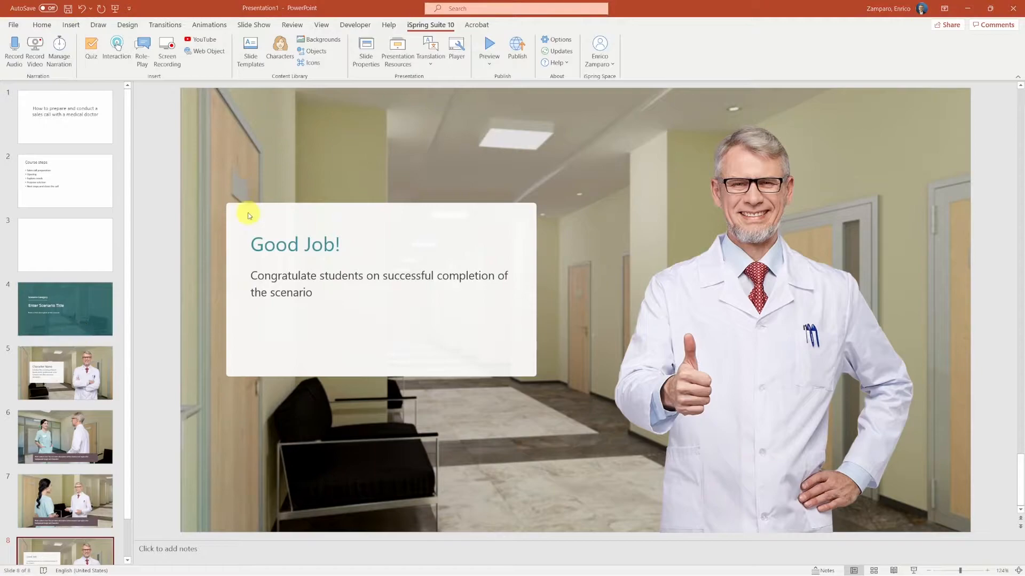
- Insert the Workspace Objectives slide from the Slide Templates library
click(247, 47)
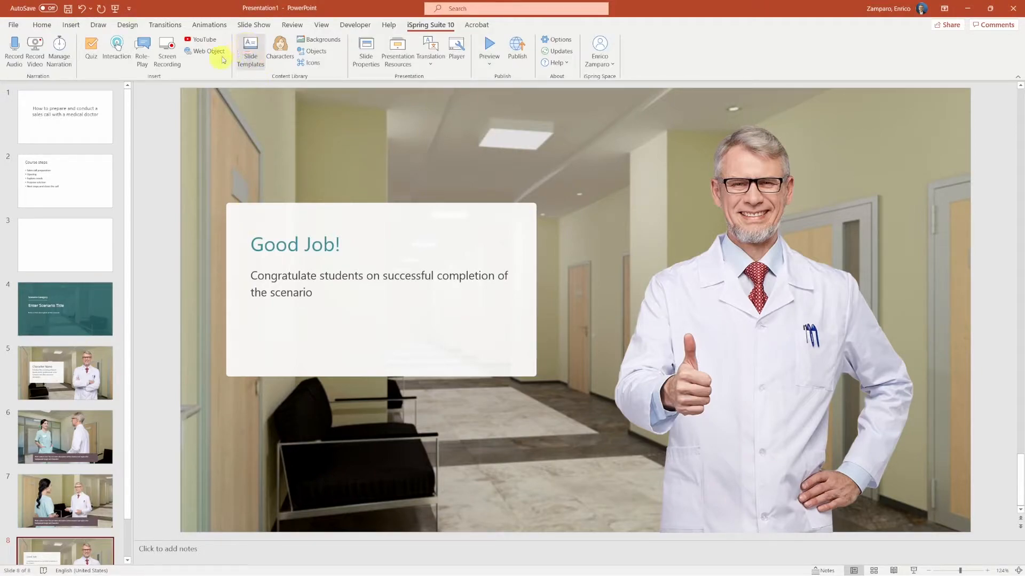
double_click(146, 99)
scroll(290, 335, down, 15)
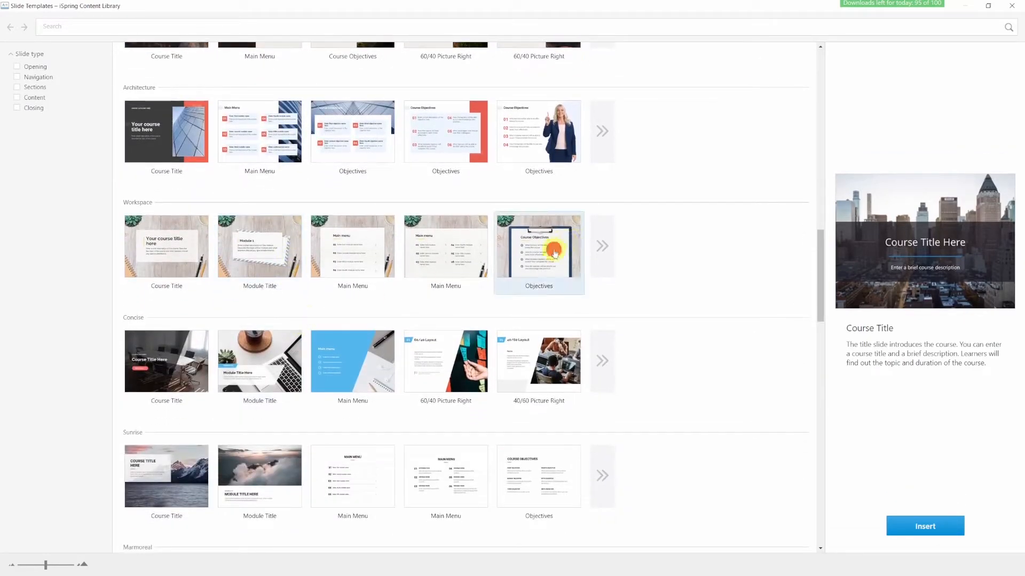
double_click(554, 252)
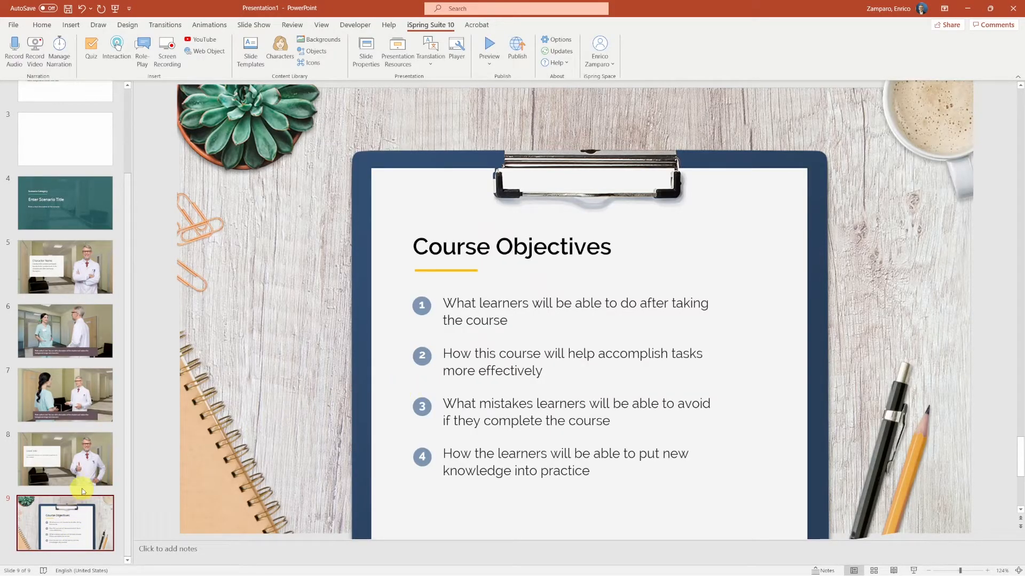
- Try to replace the clipboard picture on the objectives slide with a stock image
click(377, 172)
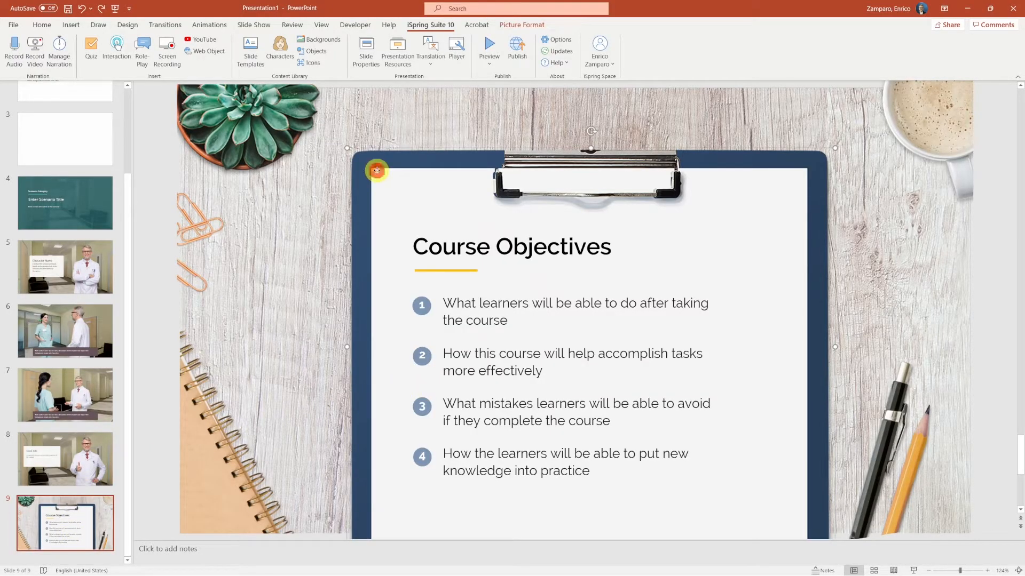
right_click(377, 170)
mouse_move(419, 241)
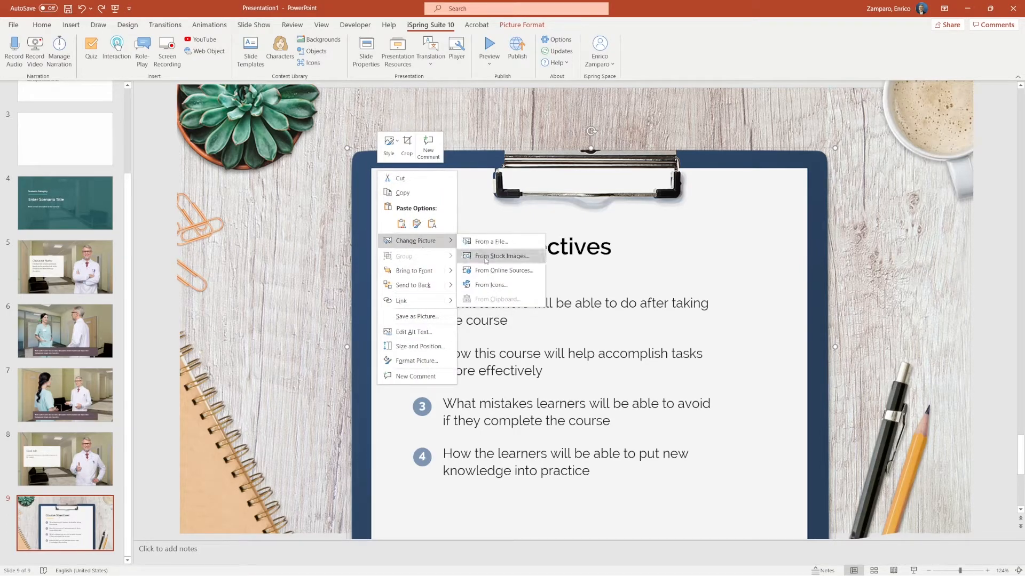
click(486, 258)
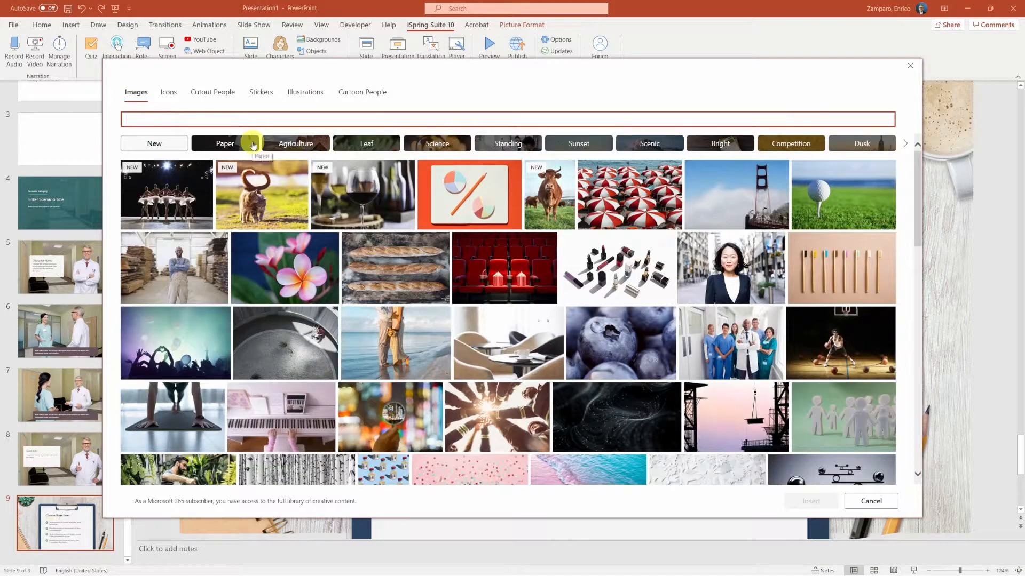
click(469, 195)
click(810, 501)
- Change the objectives slide's title to Sale
text(e)
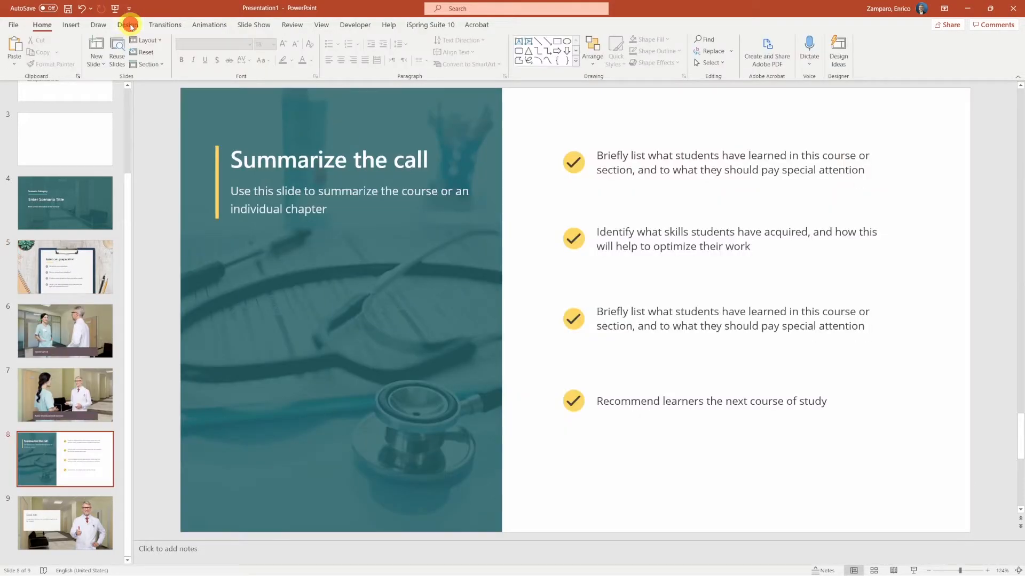
- Browse the Design theme gallery for the summary slide
click(129, 25)
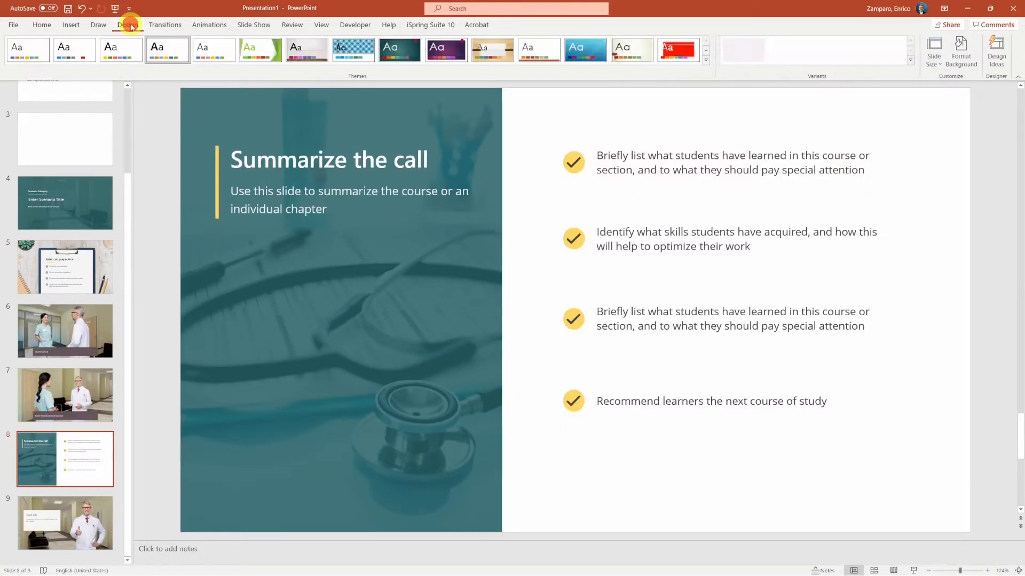
click(706, 60)
click(713, 64)
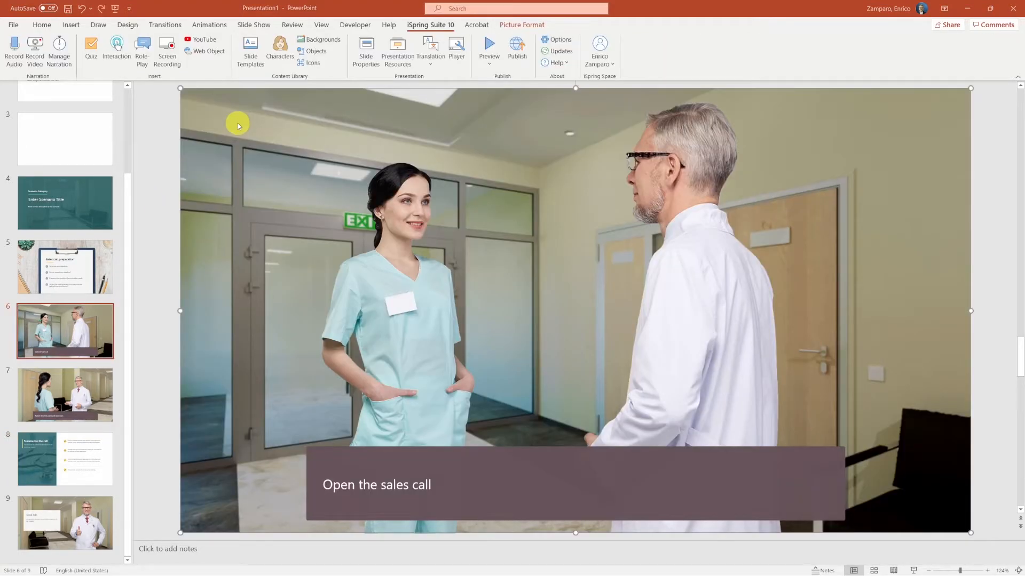
drag(237, 124, 273, 80)
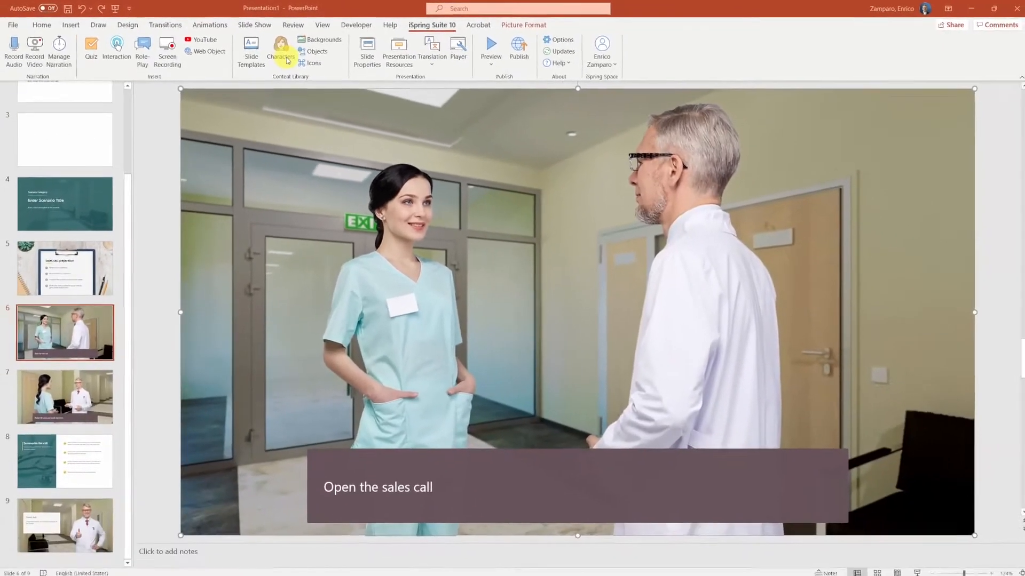
- Open the Characters library and browse its filter categories
click(378, 94)
drag(42, 199, 314, 153)
click(665, 126)
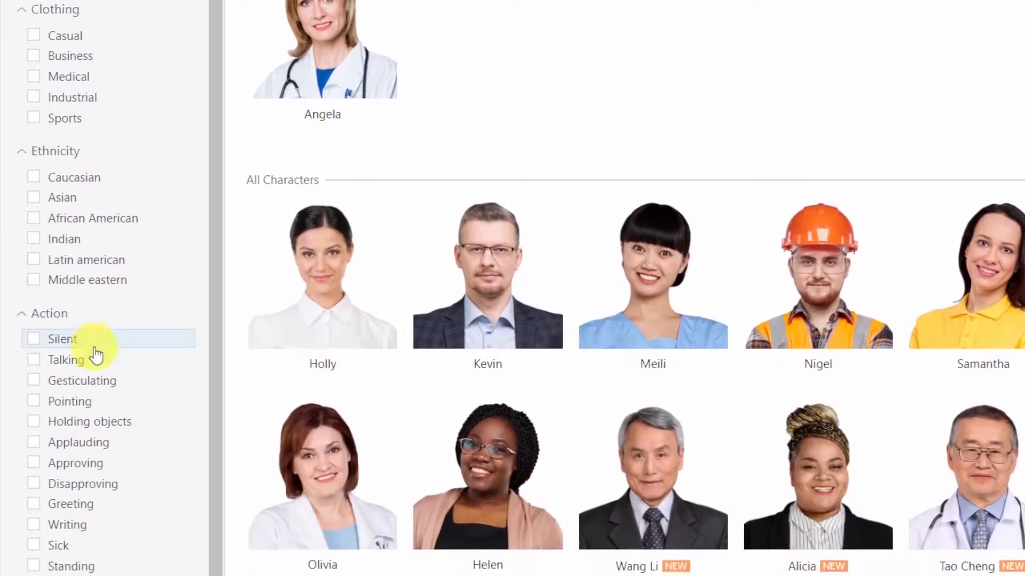
scroll(83, 368, down, 5)
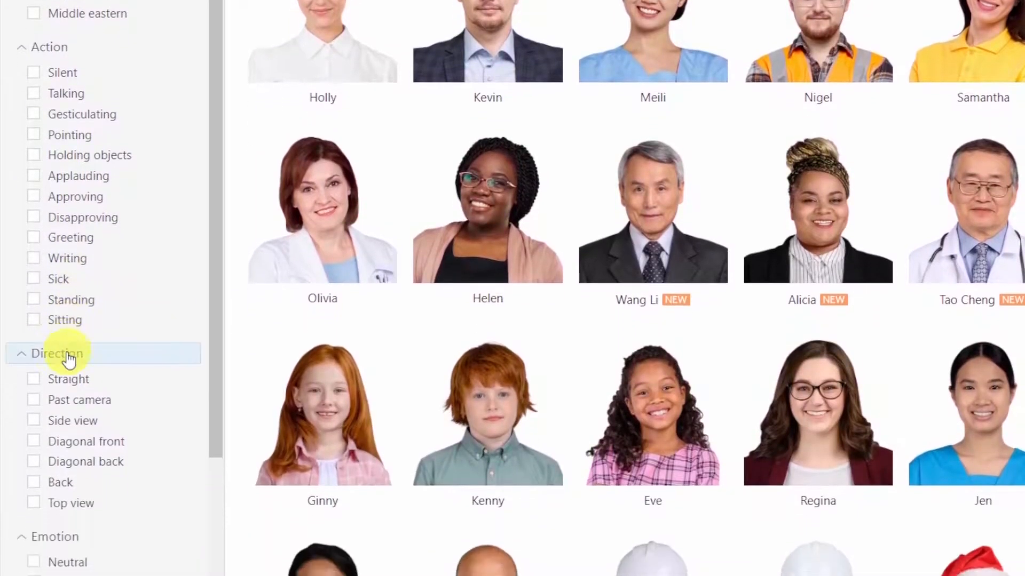
scroll(68, 385, down, 5)
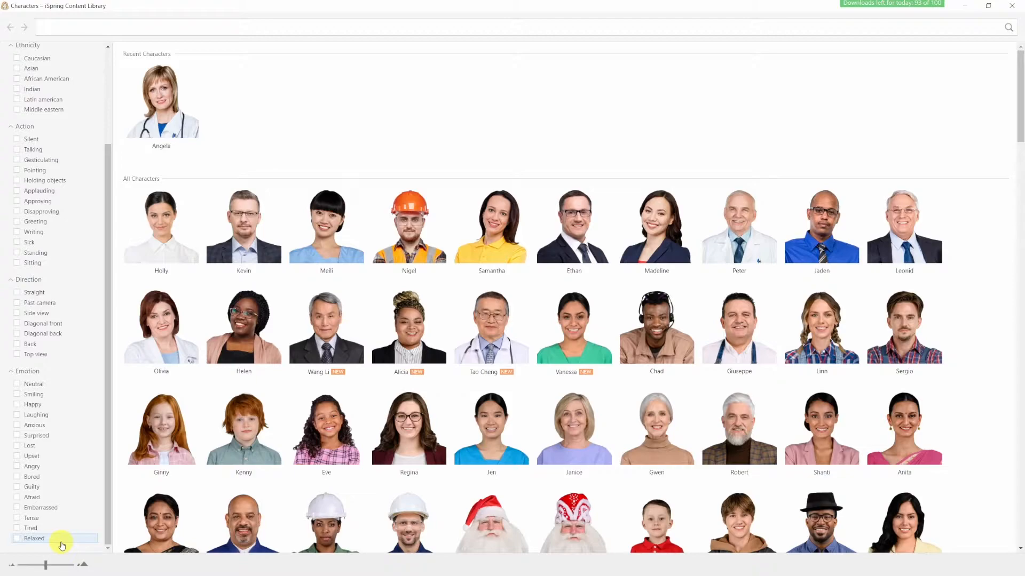
- Search characters for Business, insert a standing Lara pose on slide 6, and move her to the nurse's position
click(111, 25)
text(business)
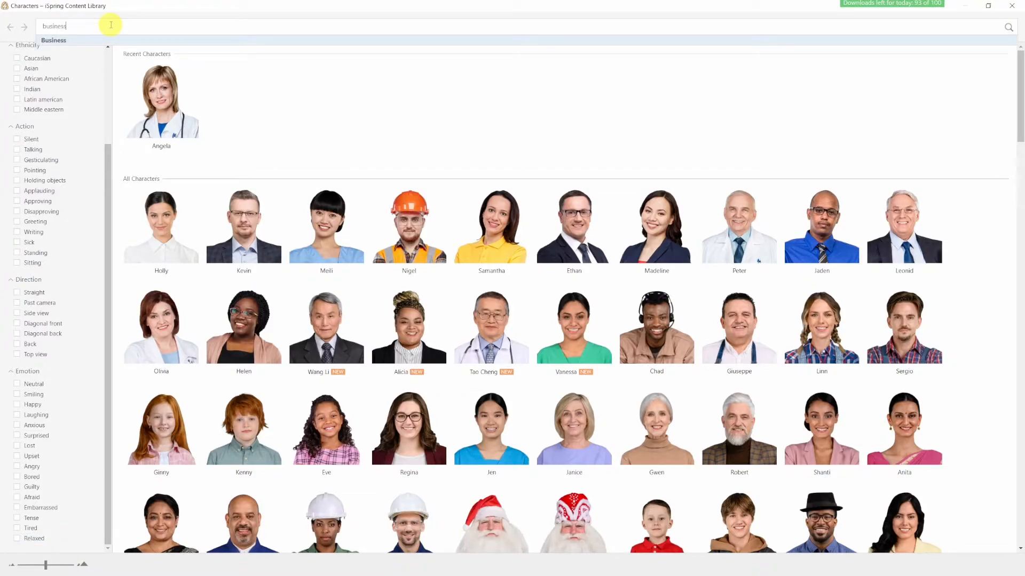
key(Return)
click(509, 420)
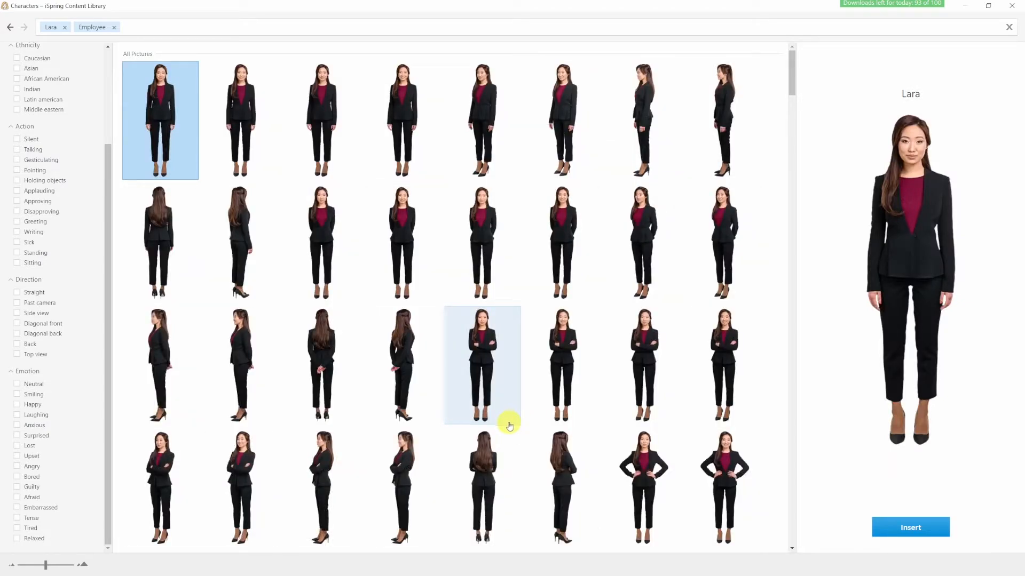
click(562, 120)
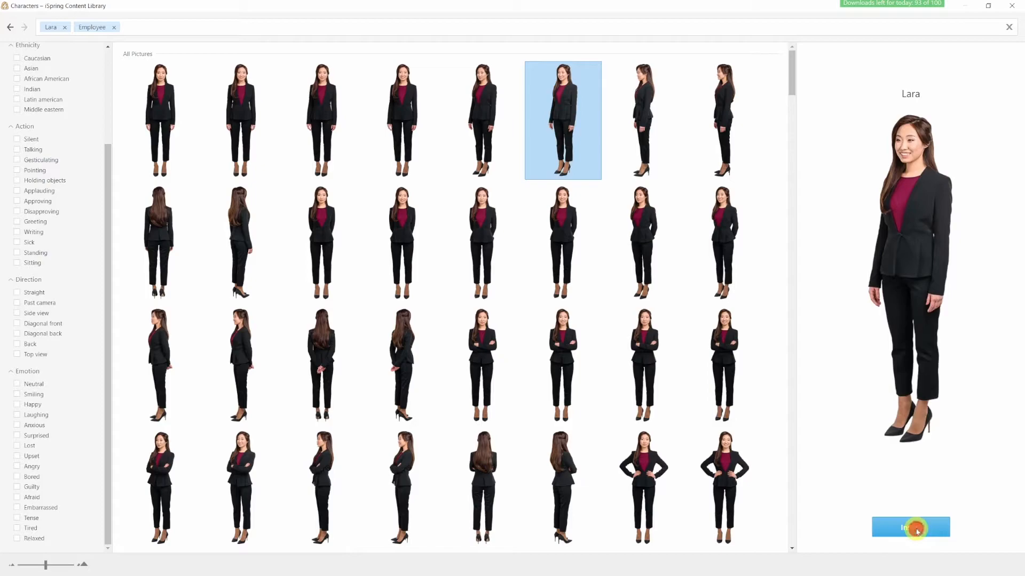
click(916, 529)
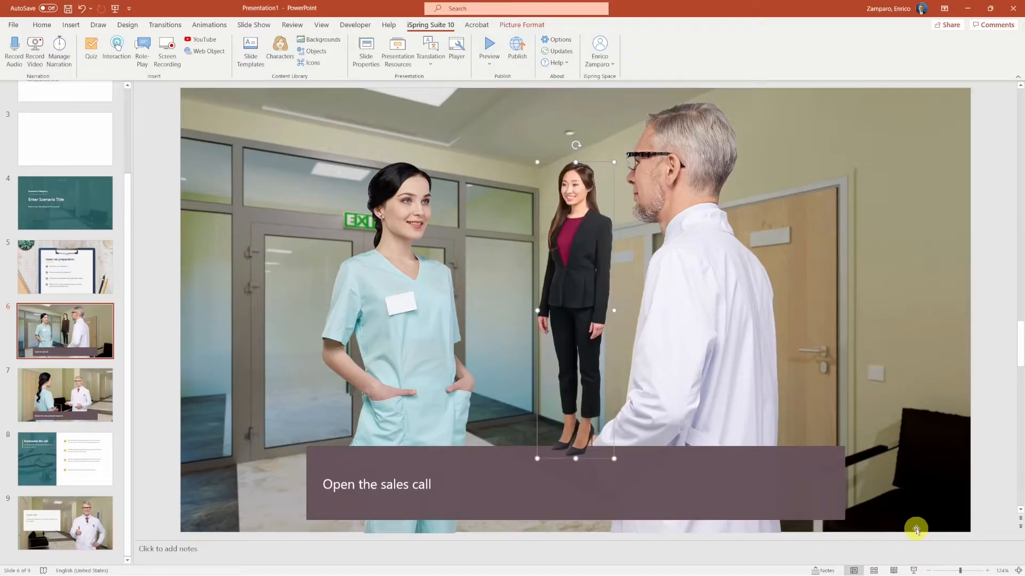
drag(539, 151, 401, 348)
- On slide 7, insert Lara in a back-view pose from the Characters library
click(59, 404)
click(424, 25)
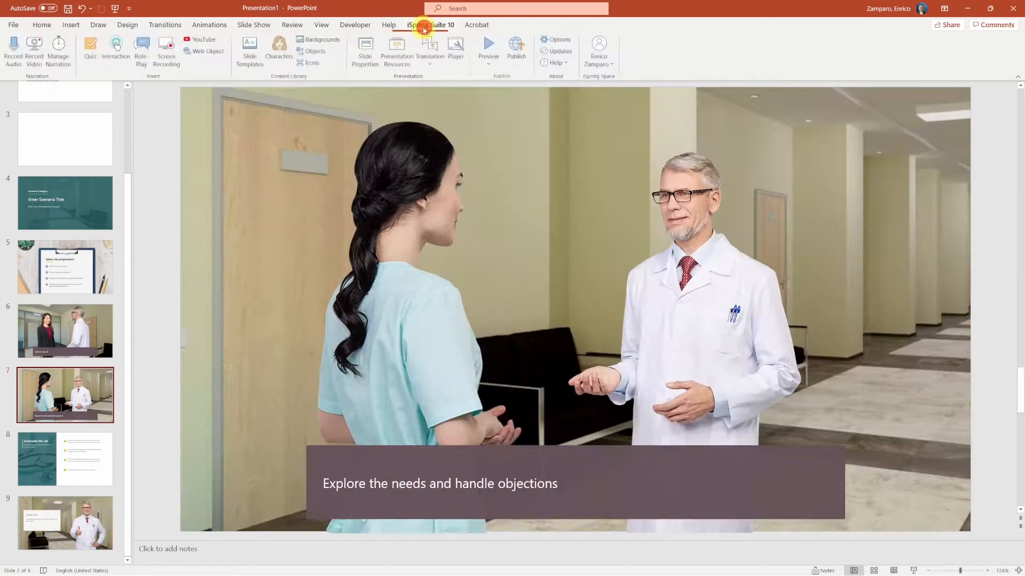
click(281, 56)
click(371, 302)
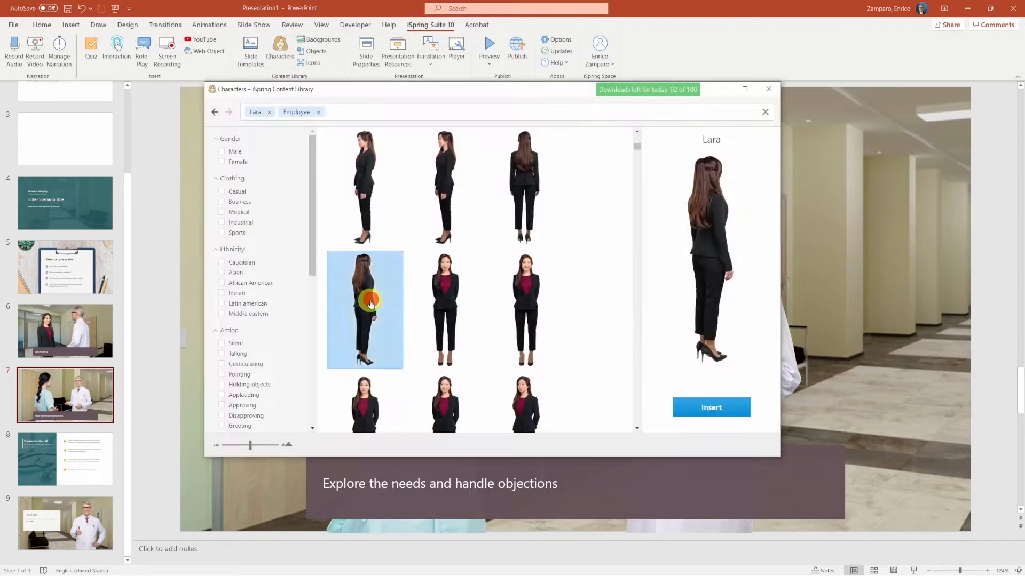
click(710, 407)
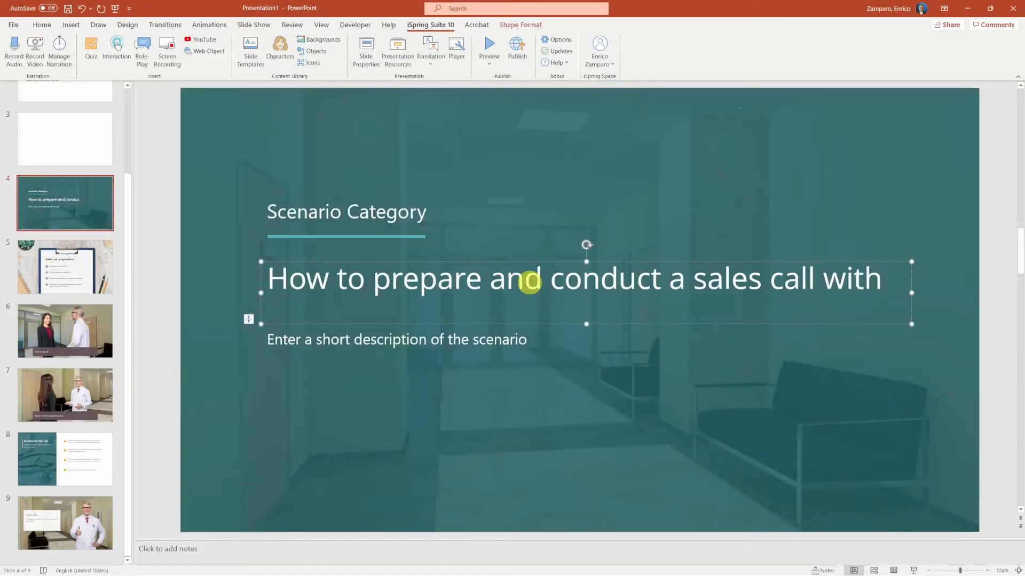
- Enter slide 4's title How to prepare and conduct a sales call with a medical doctor, plus its subtitle and Sales Training category
text(a medical doctor)
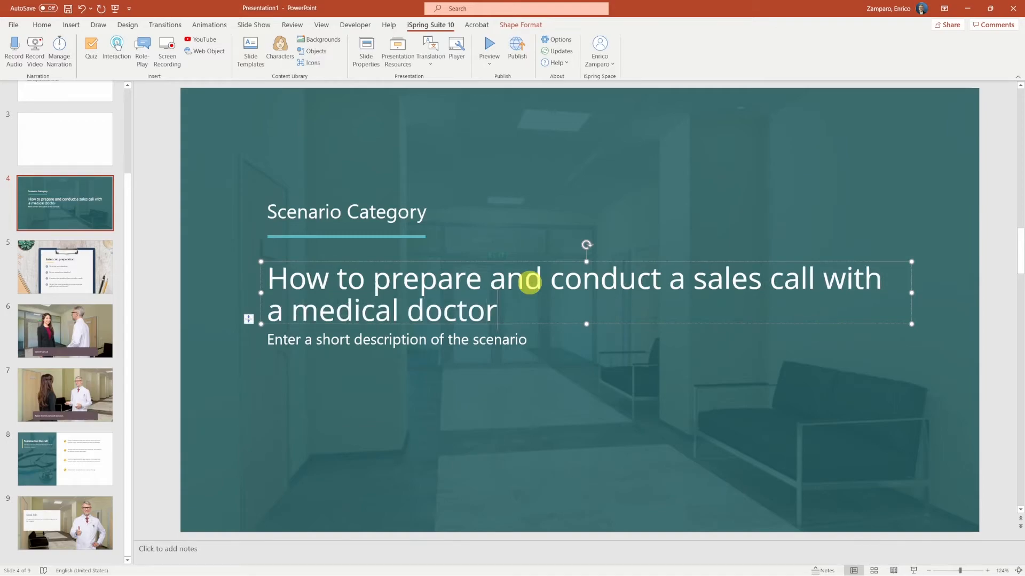
text(s)
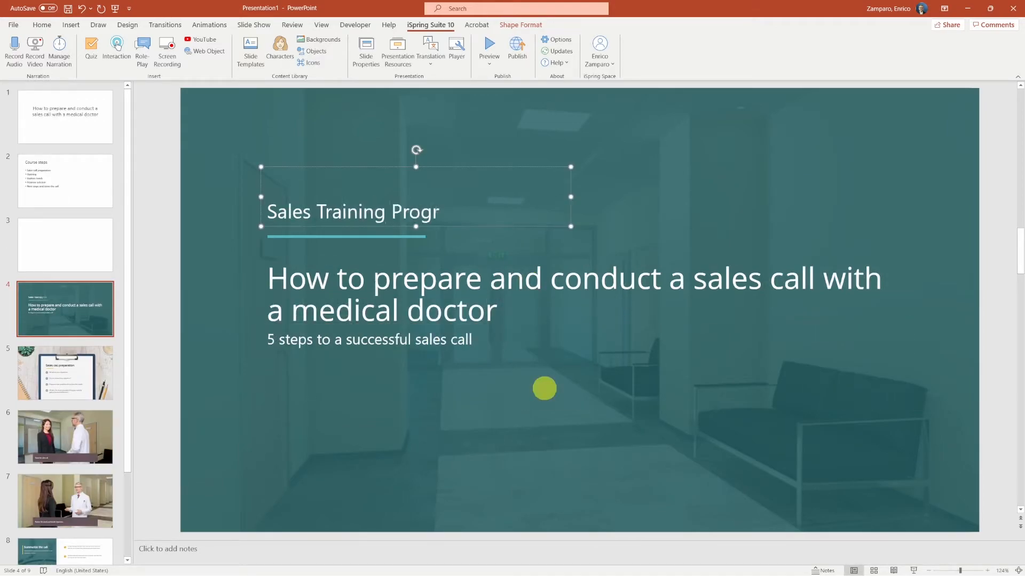
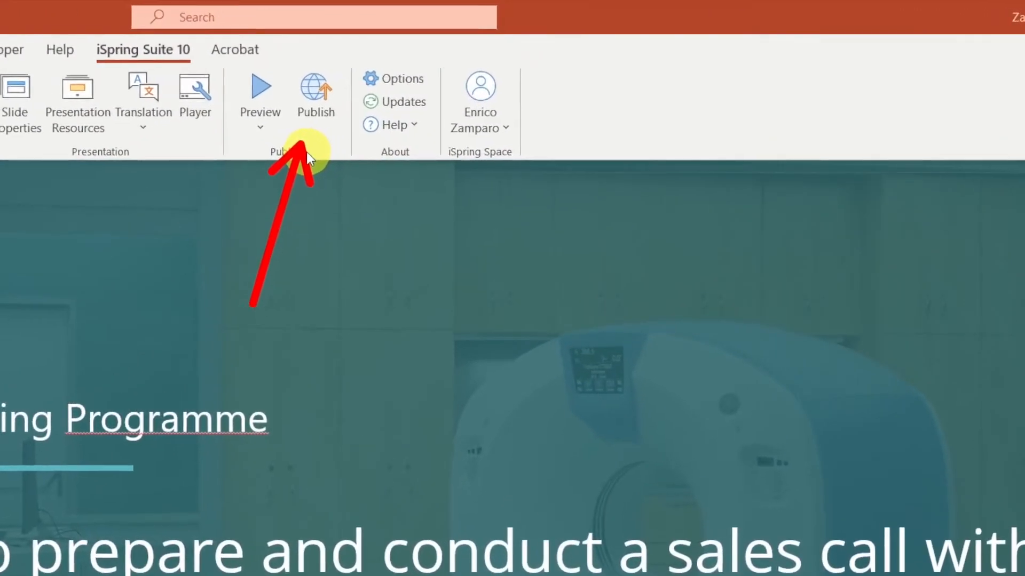
- Publish the presentation to iSpring Space with its source files uploaded, after reviewing the iSpring Learn and LMS options
click(516, 54)
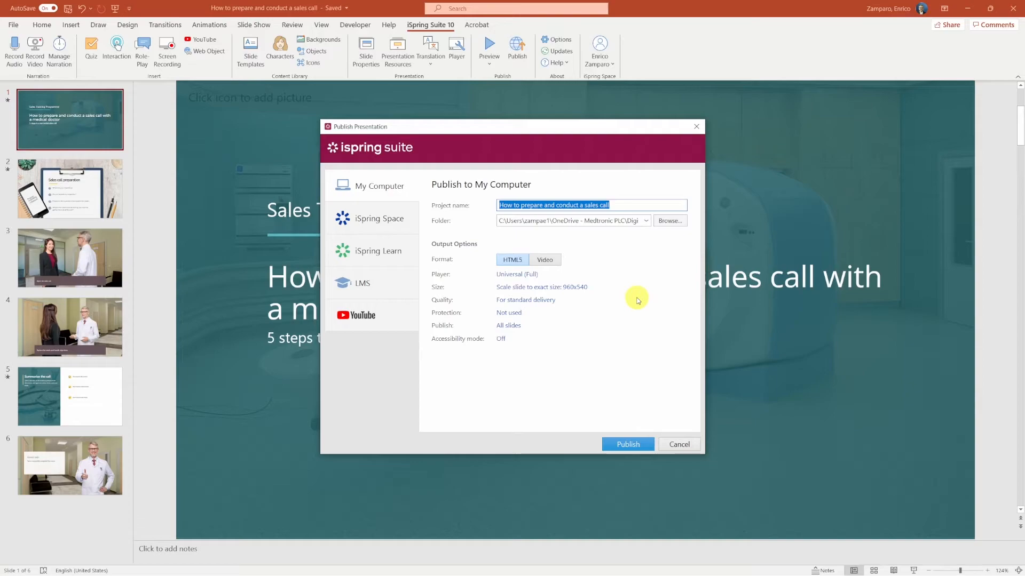
click(379, 252)
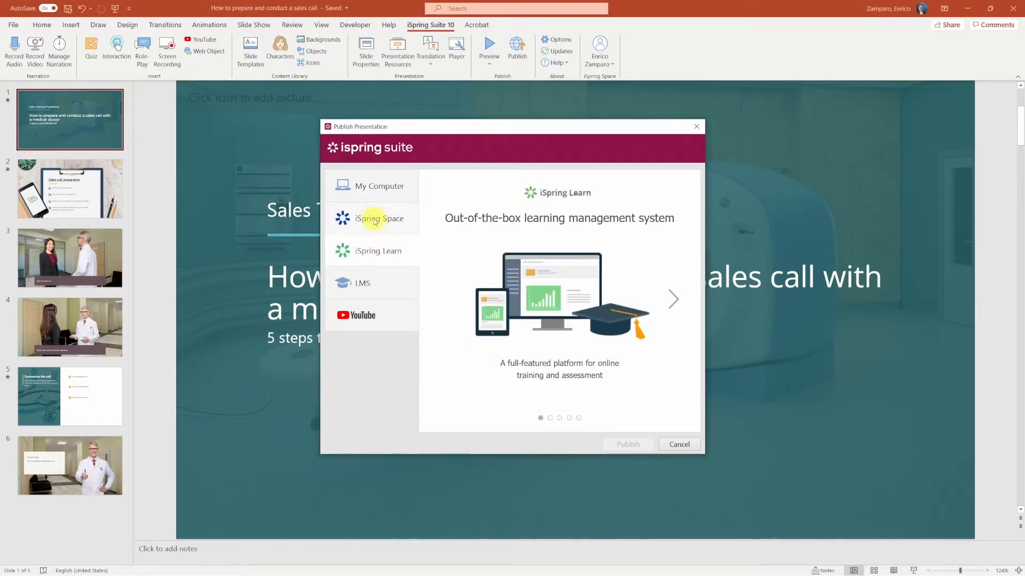
click(366, 283)
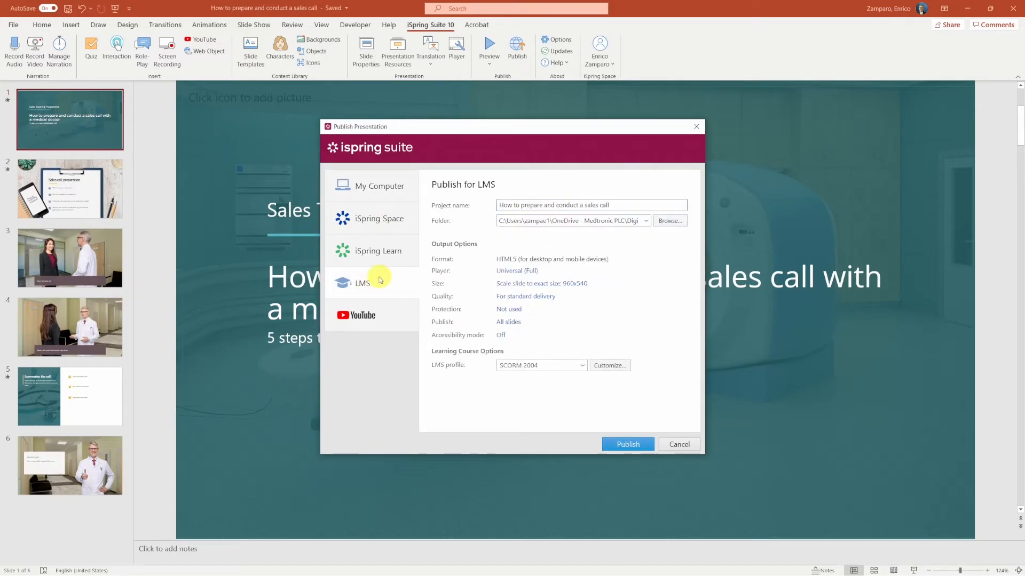
click(376, 221)
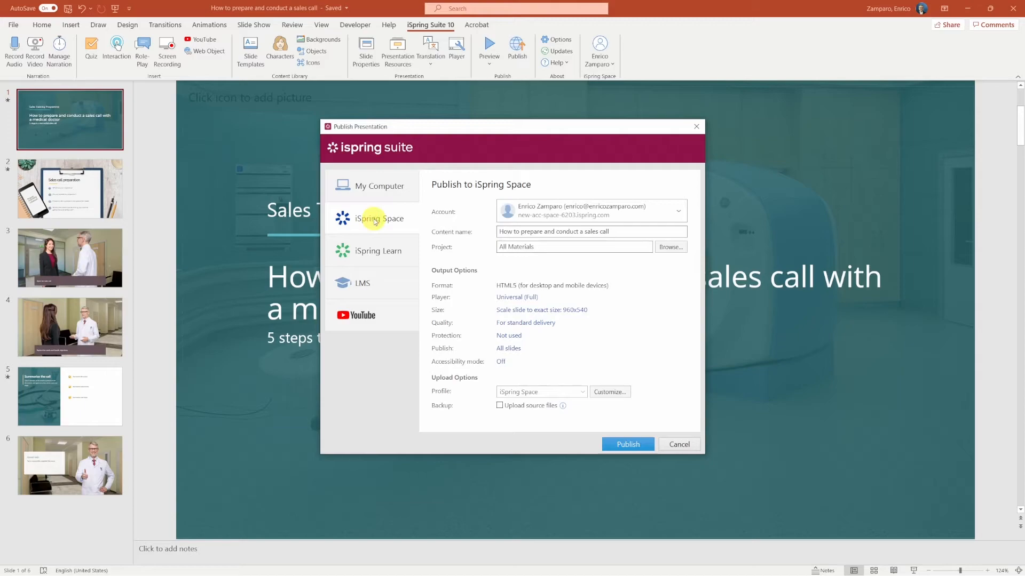
mouse_move(563, 406)
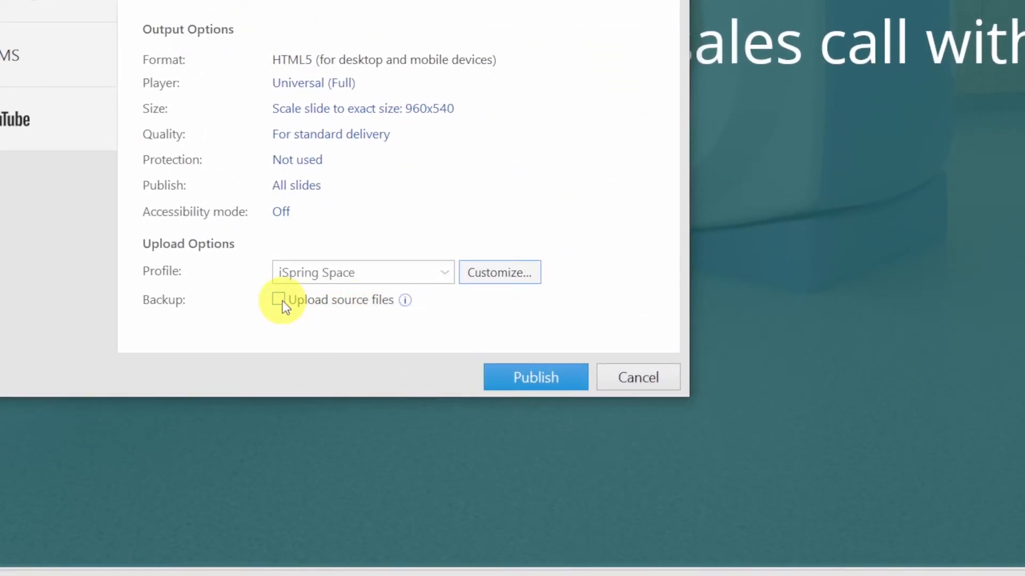
click(279, 301)
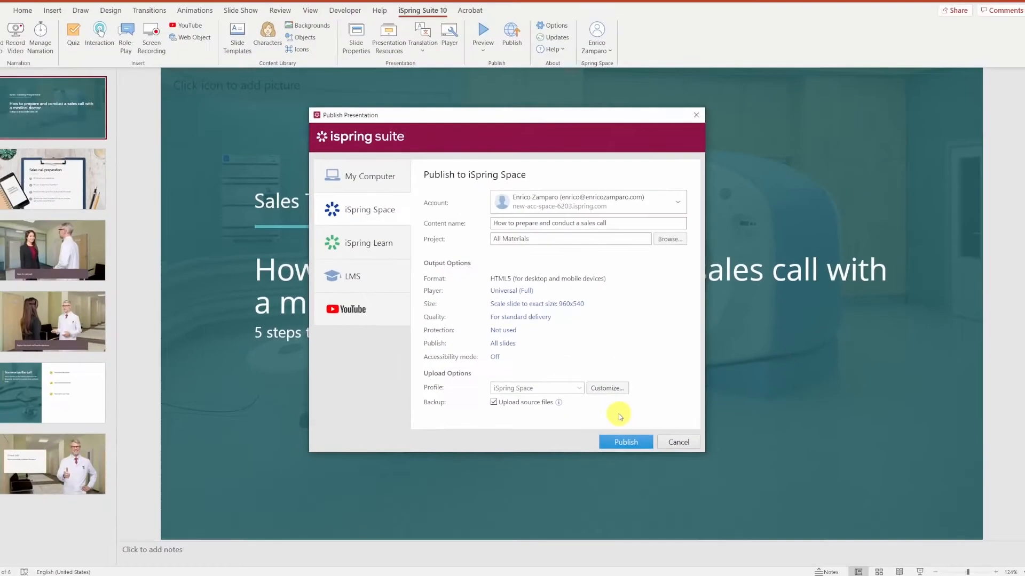
click(625, 442)
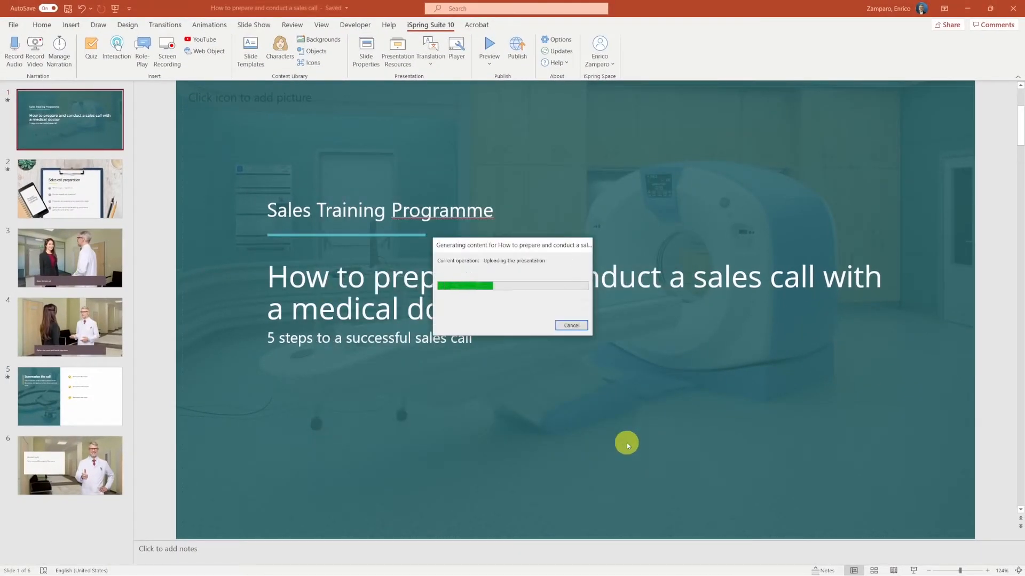
click(536, 341)
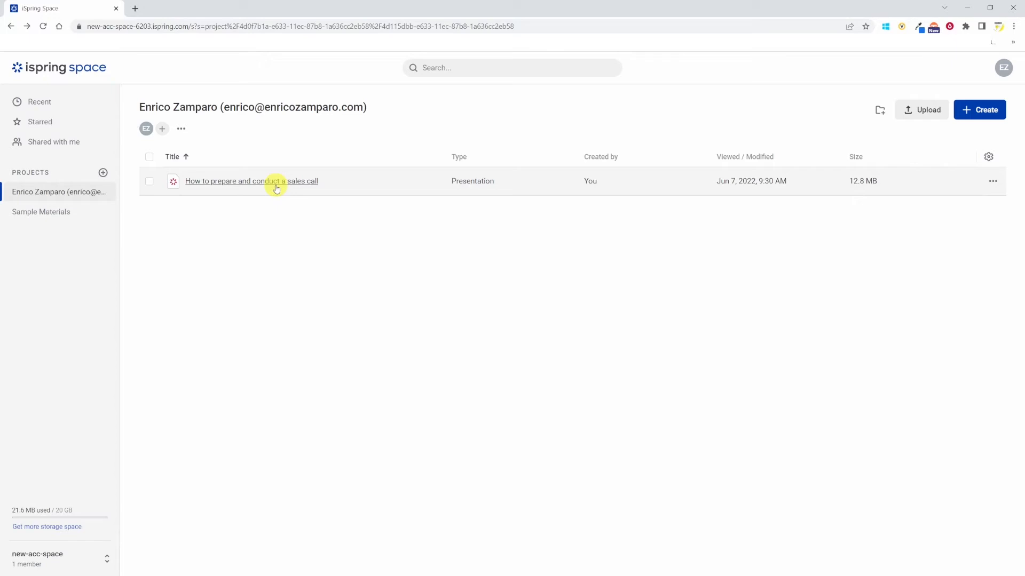
- Open the collaboration settings of the uploaded presentation and close them again
right_click(283, 183)
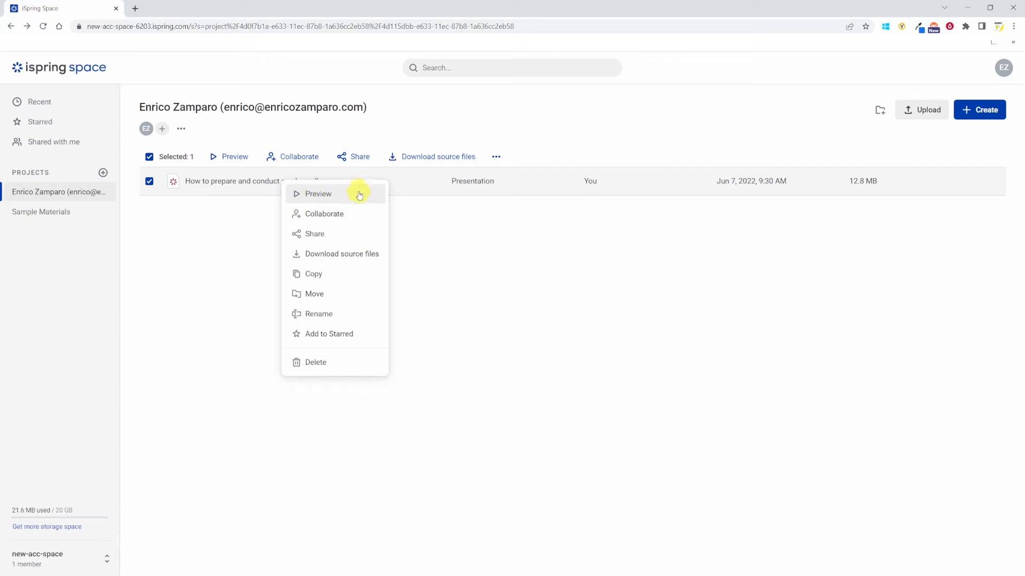
click(357, 216)
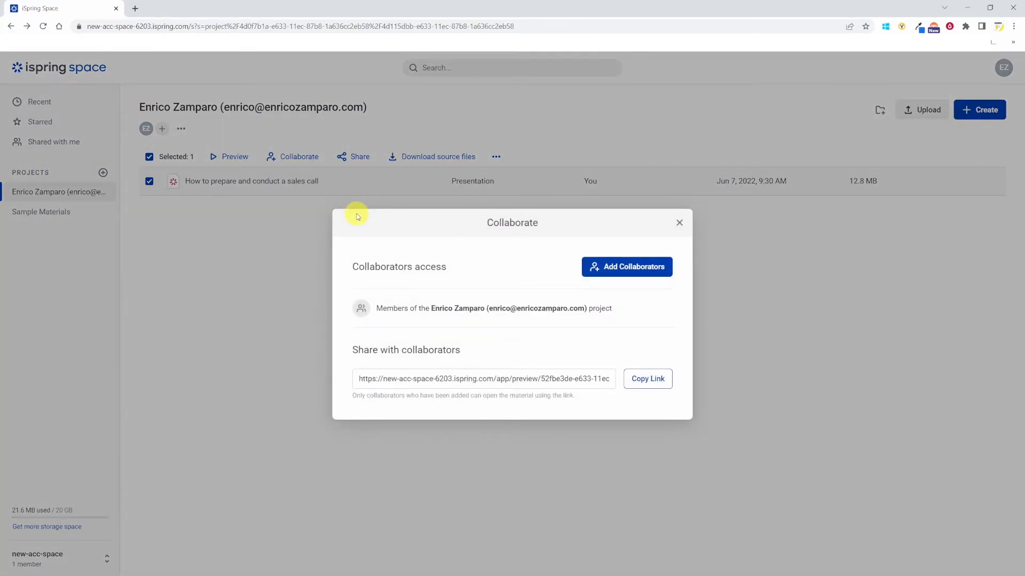
click(636, 268)
click(635, 149)
click(679, 224)
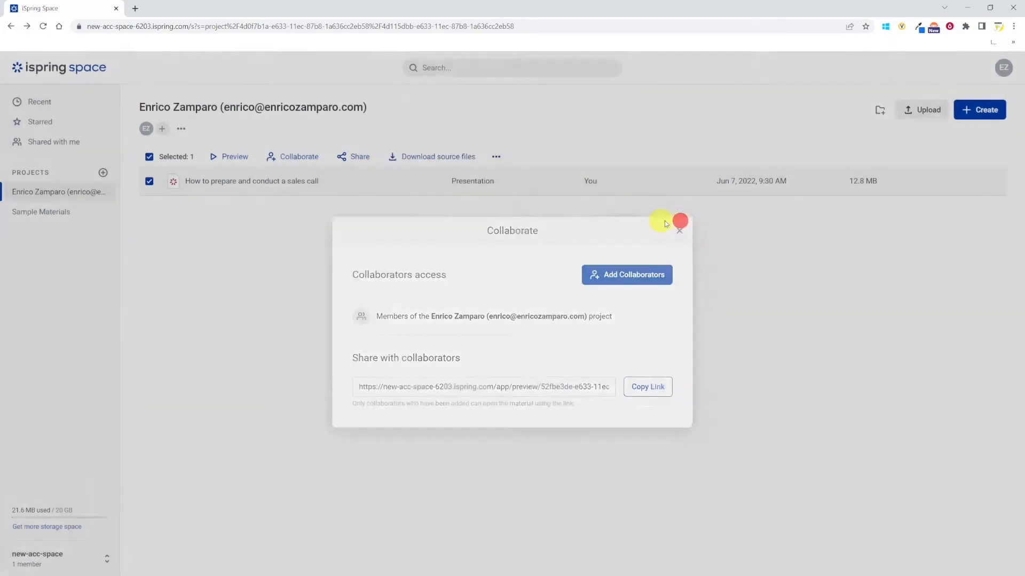
- Make the presentation viewable via link, copy its link, and close the sharing settings
right_click(287, 181)
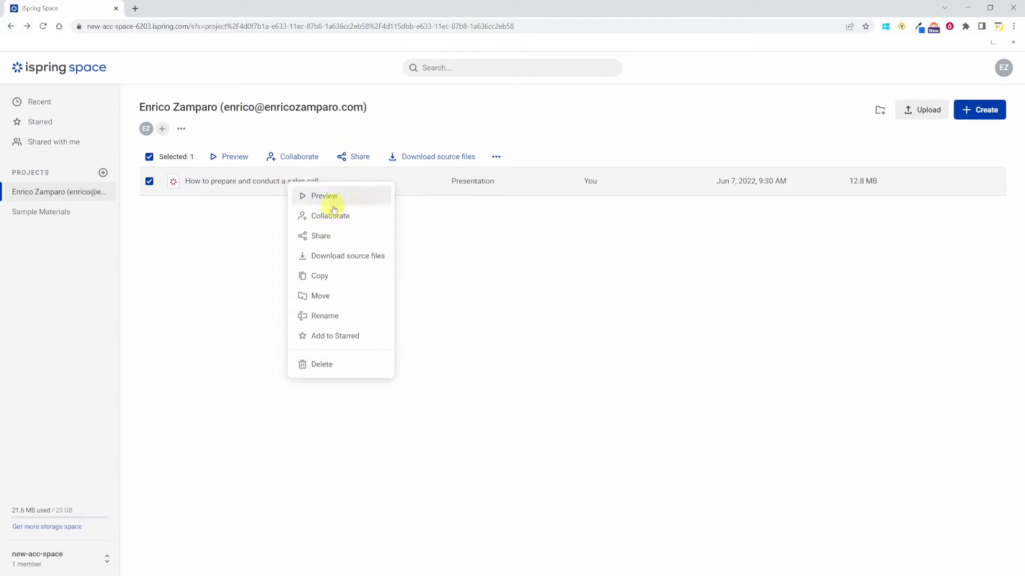
click(343, 236)
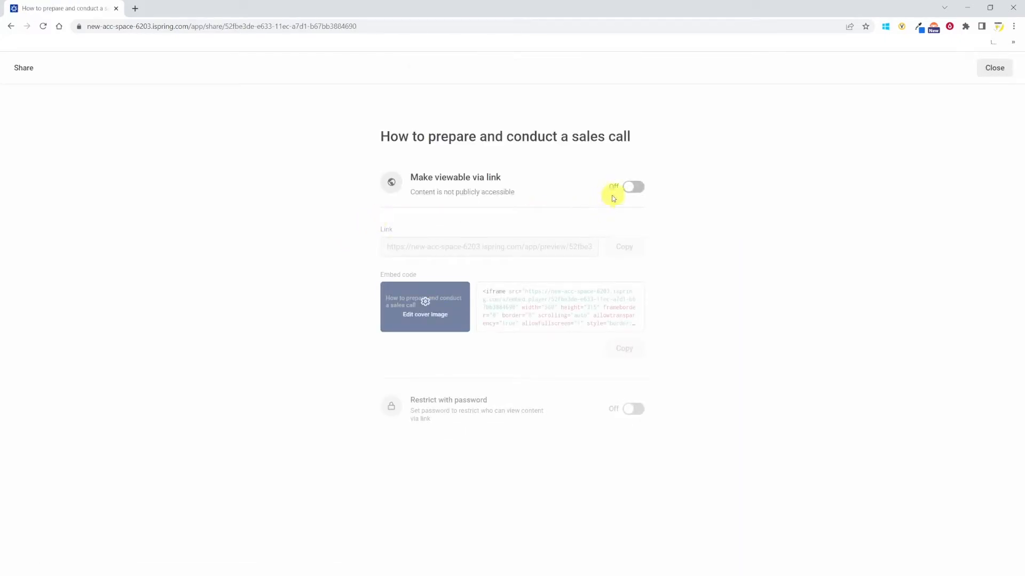
click(639, 189)
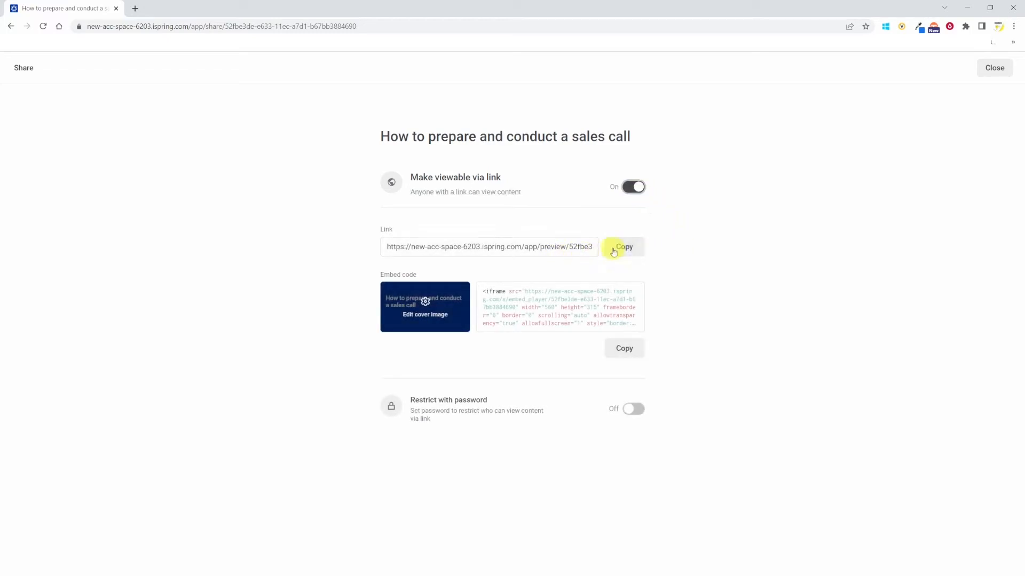
click(640, 248)
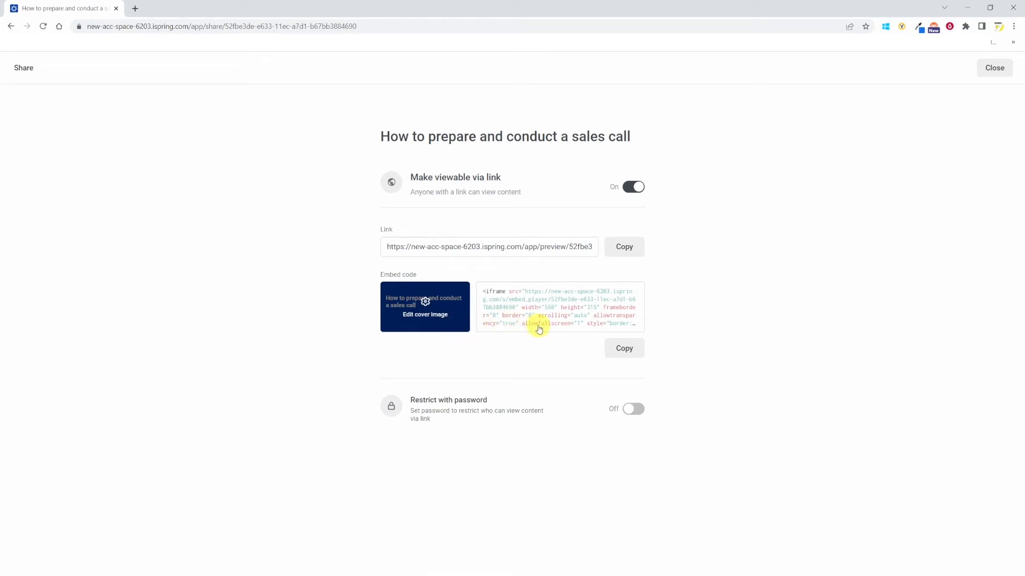
click(640, 413)
click(639, 412)
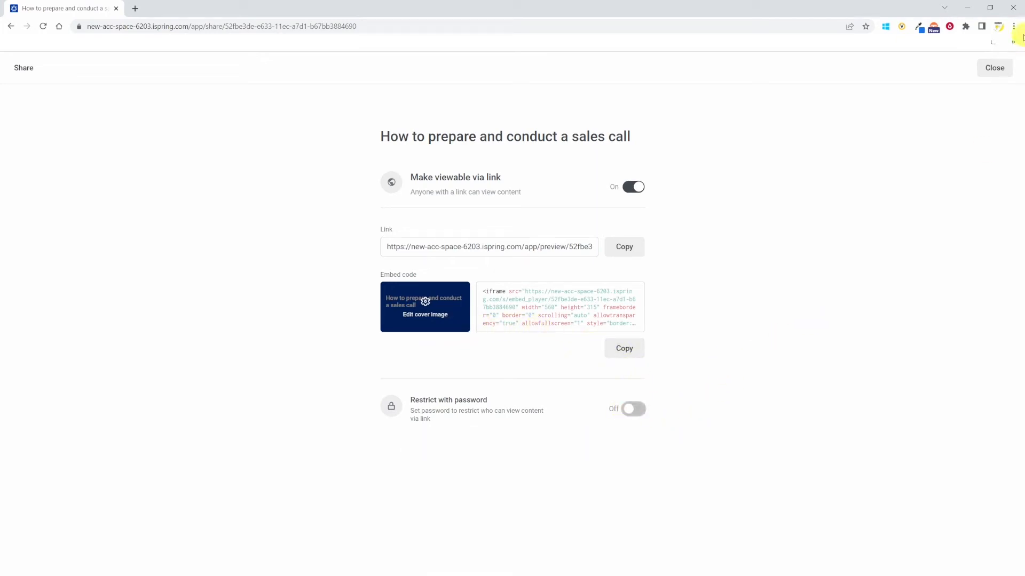
click(993, 67)
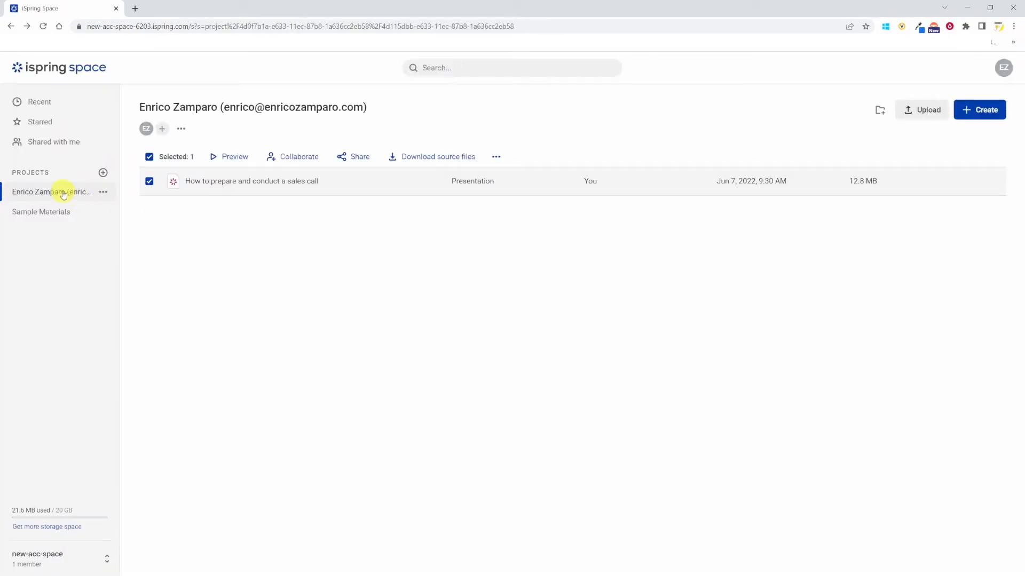
- Rename the project How to conduct a sales call with a medical doctor
click(102, 193)
click(555, 236)
key(ctrl+a)
text(How to conduct a sales call with a medical doctor)
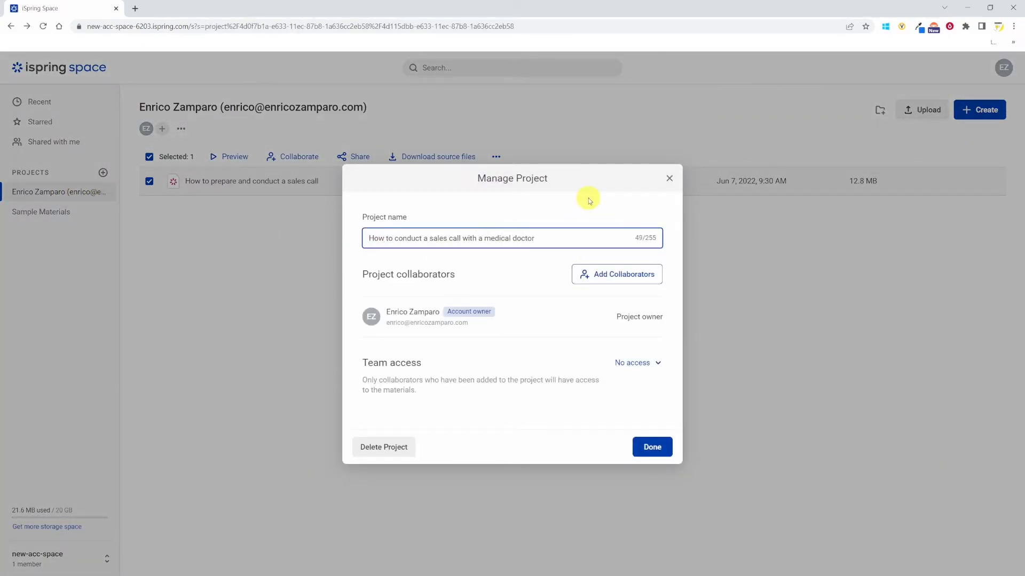
click(649, 446)
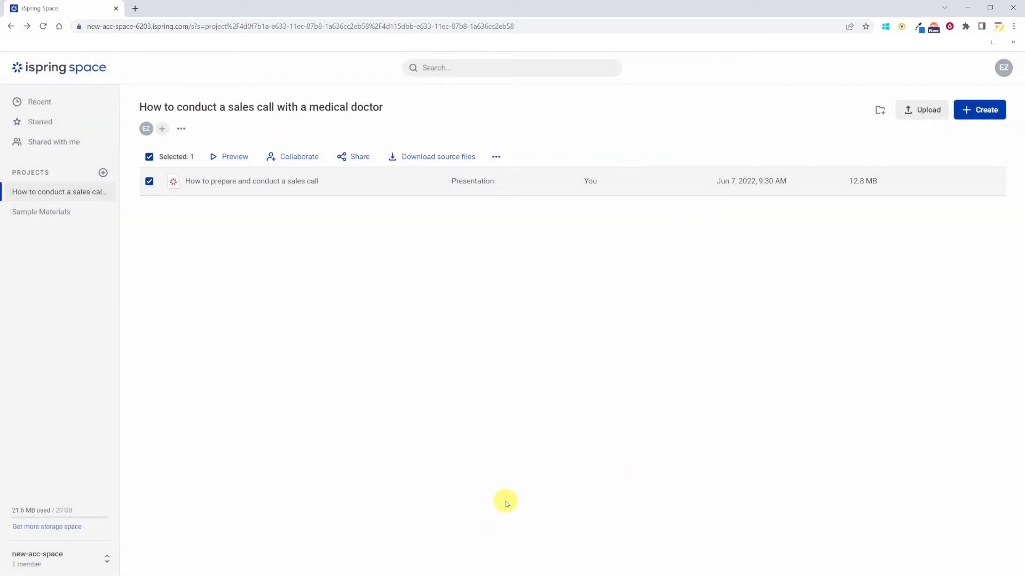
- Create a folder named Quizzes in the project
click(881, 111)
text(Quizzes)
click(601, 365)
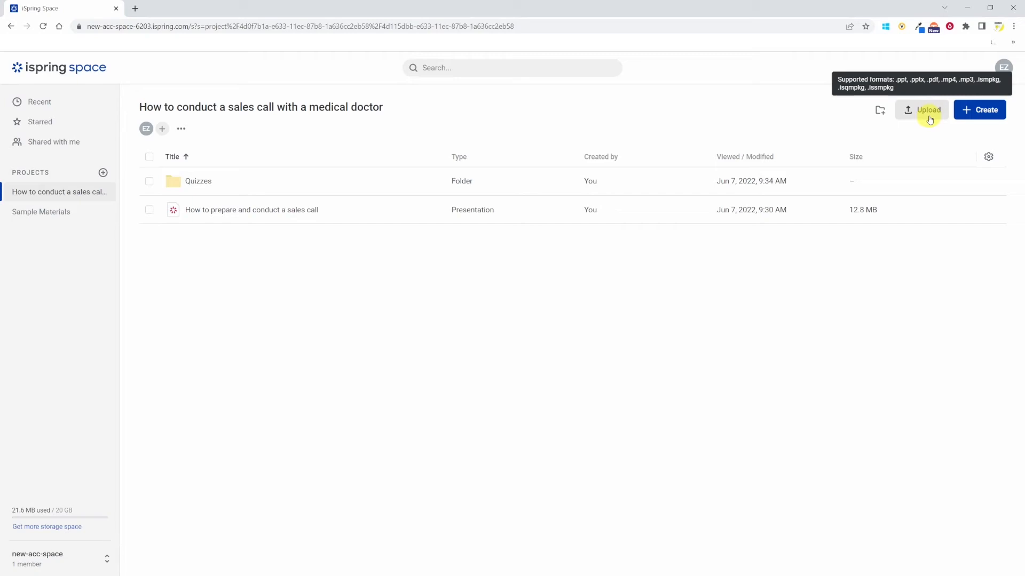
- Create a new page titled How to prepare and conduct a sales call with a medical doctor - microlearning
click(987, 112)
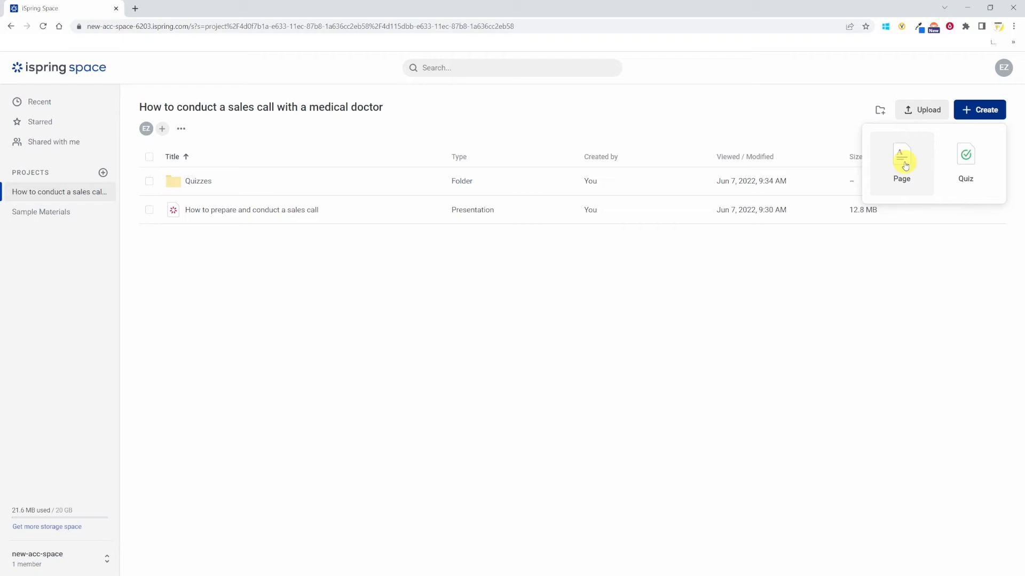
click(906, 165)
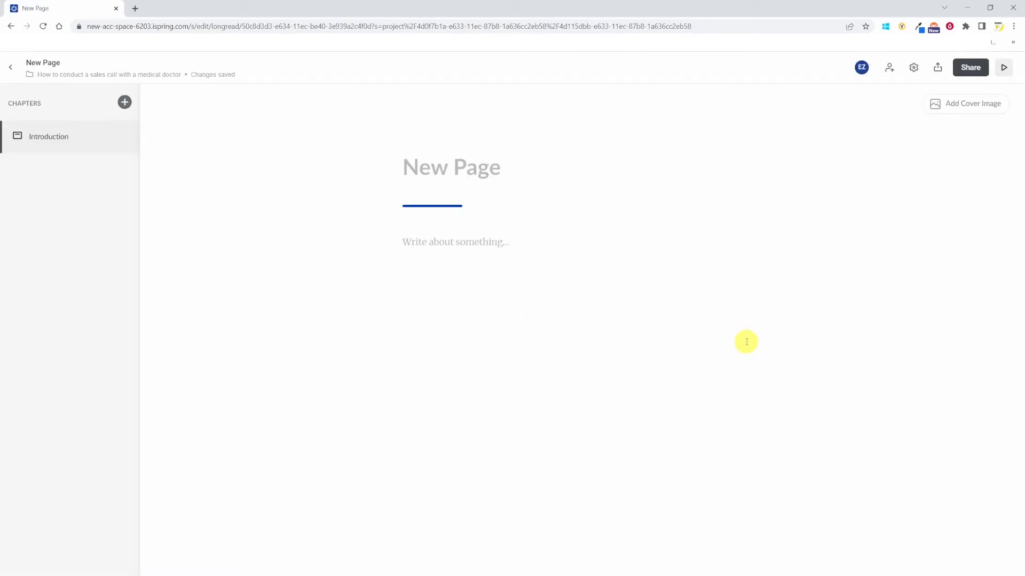
click(443, 165)
text(How to prepare and conduct a sales call with)
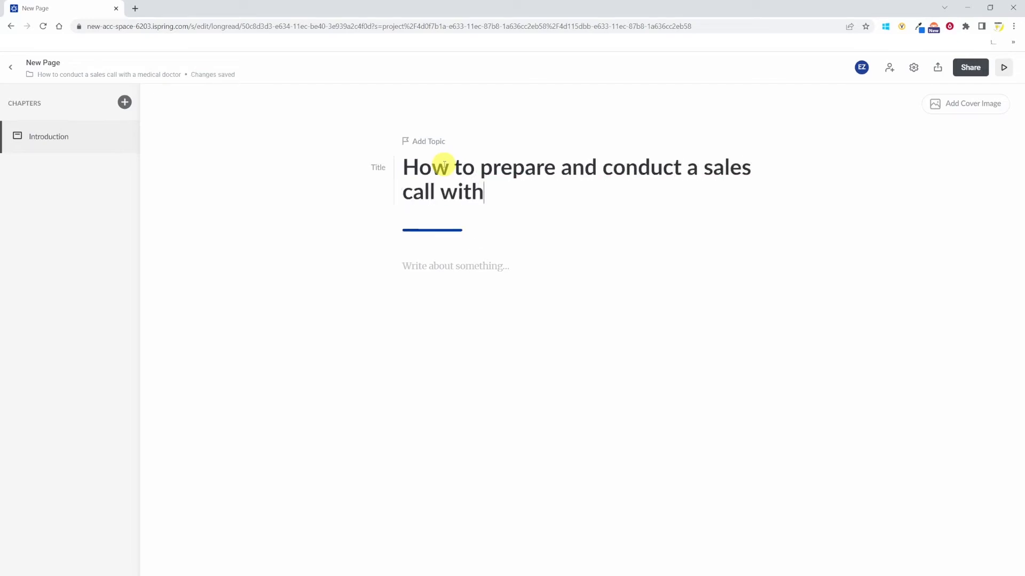
text( a medical doctor - microlearning)
- Add the introduction text This minicourse summarizes the key steps to preparing and conducting a sales call
click(469, 290)
text(This minicourse summarizes the key steps to preparing and conducting a sales call)
- Add a hospital scanner room photo as the page's cover image
click(979, 112)
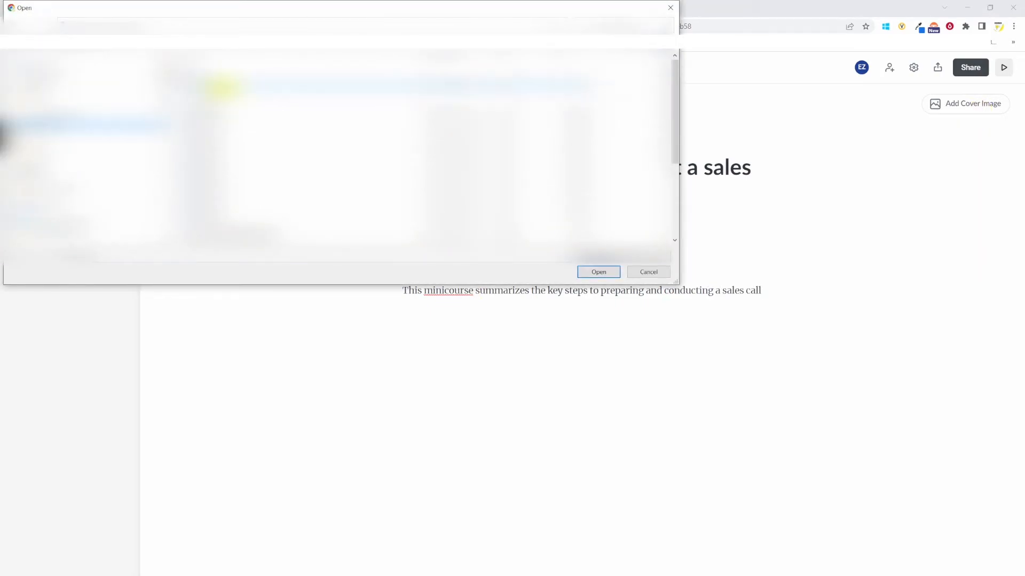
click(223, 88)
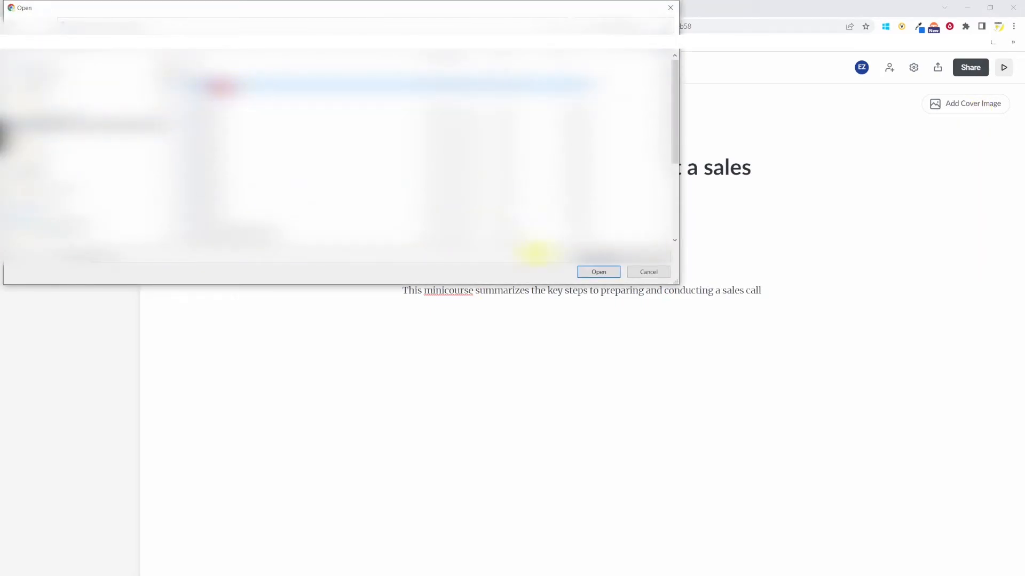
click(609, 272)
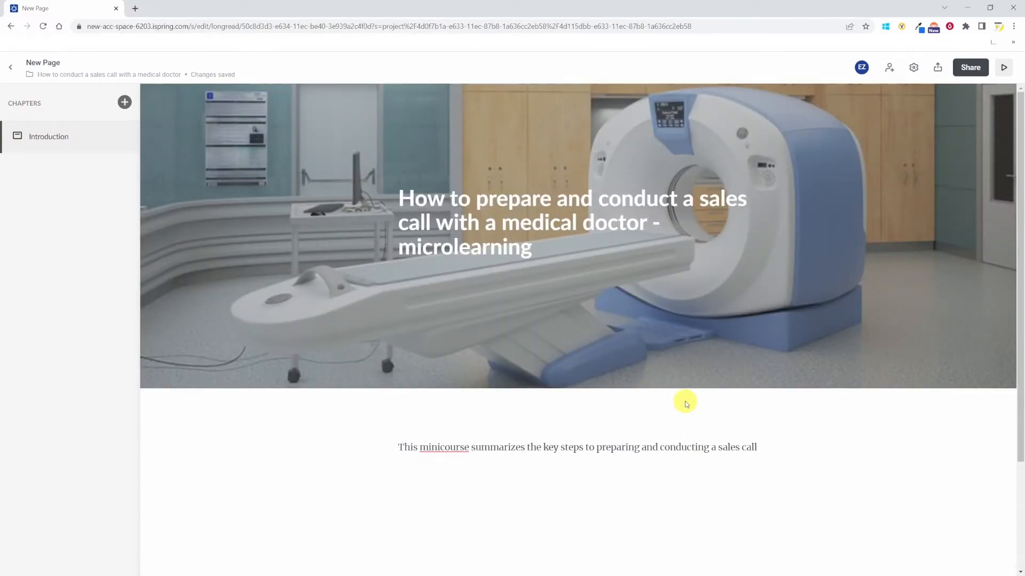
- Set the cover image overlay to 80% opacity with a green colour
mouse_move(834, 290)
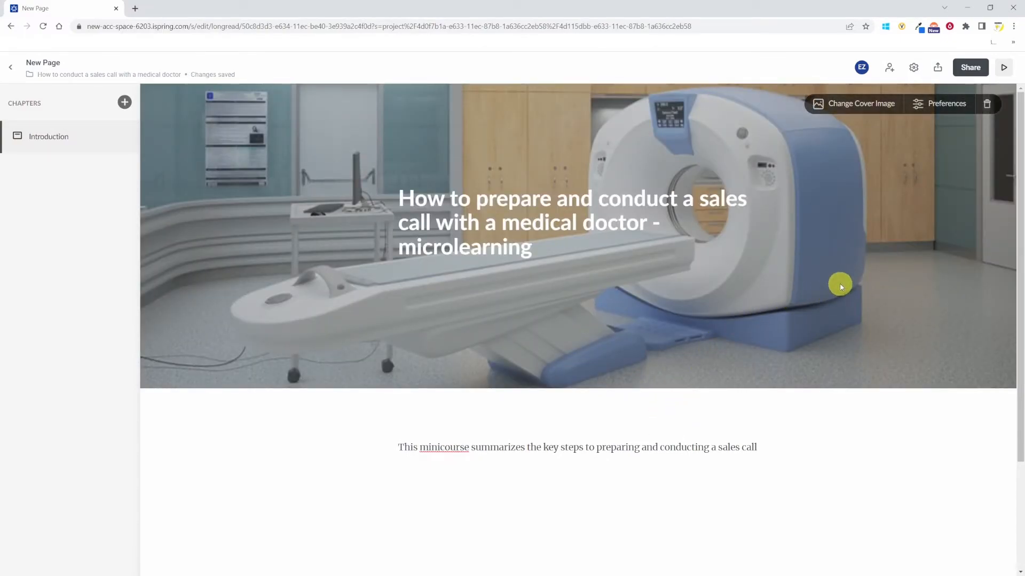
click(933, 105)
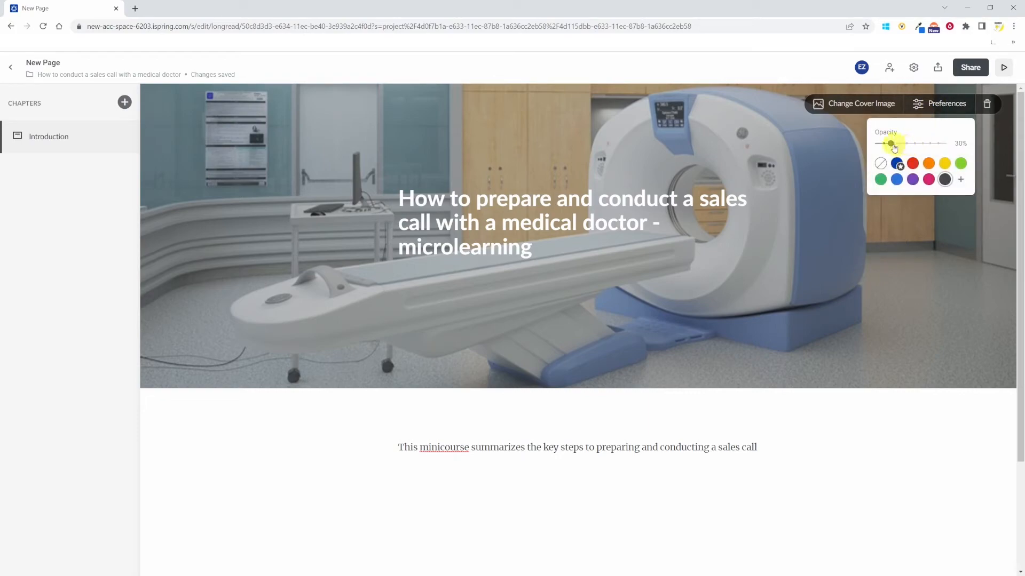
drag(892, 146, 934, 148)
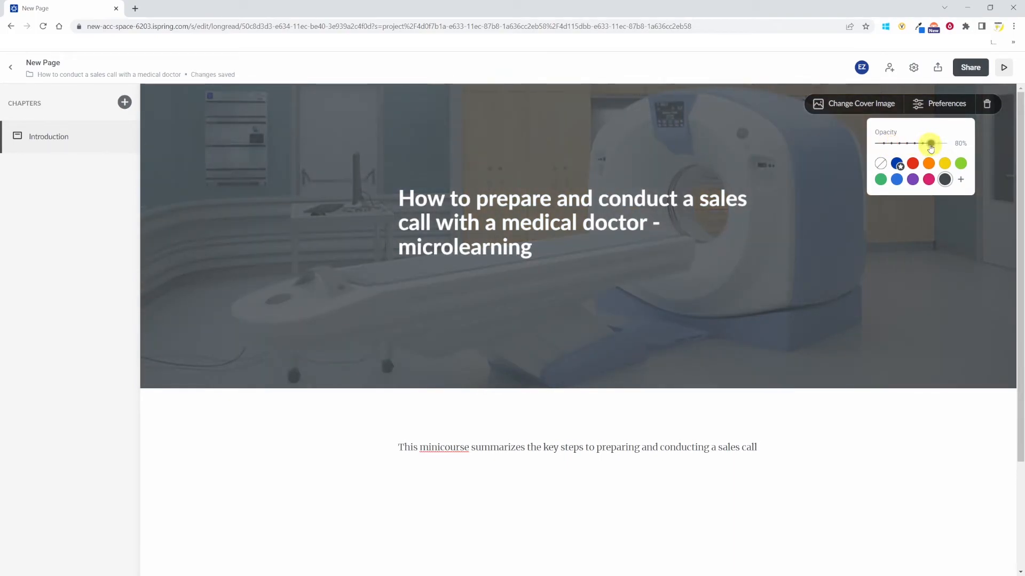
click(880, 180)
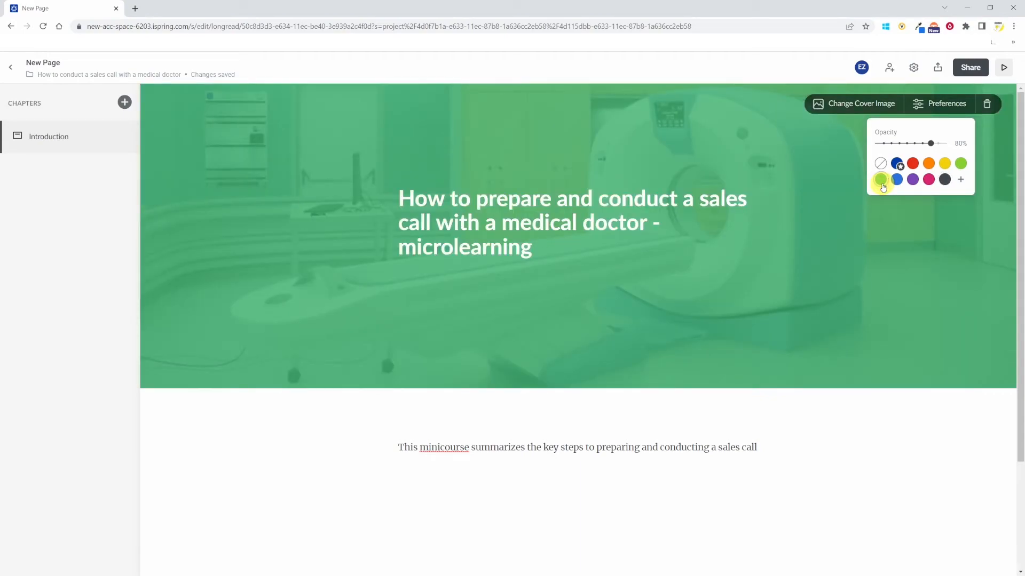
click(959, 180)
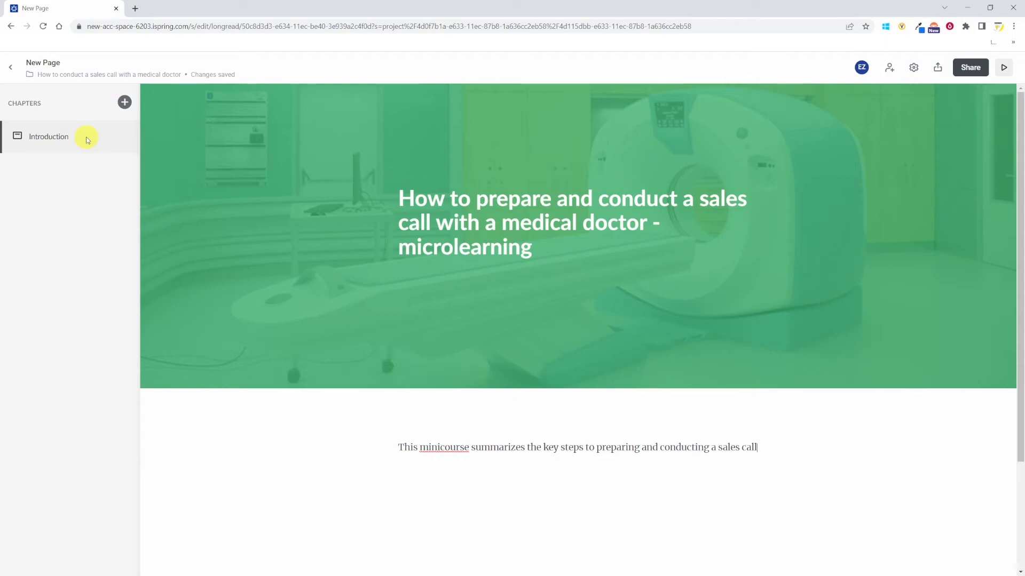
- Add four new chapters after the Introduction and open the first one
click(124, 102)
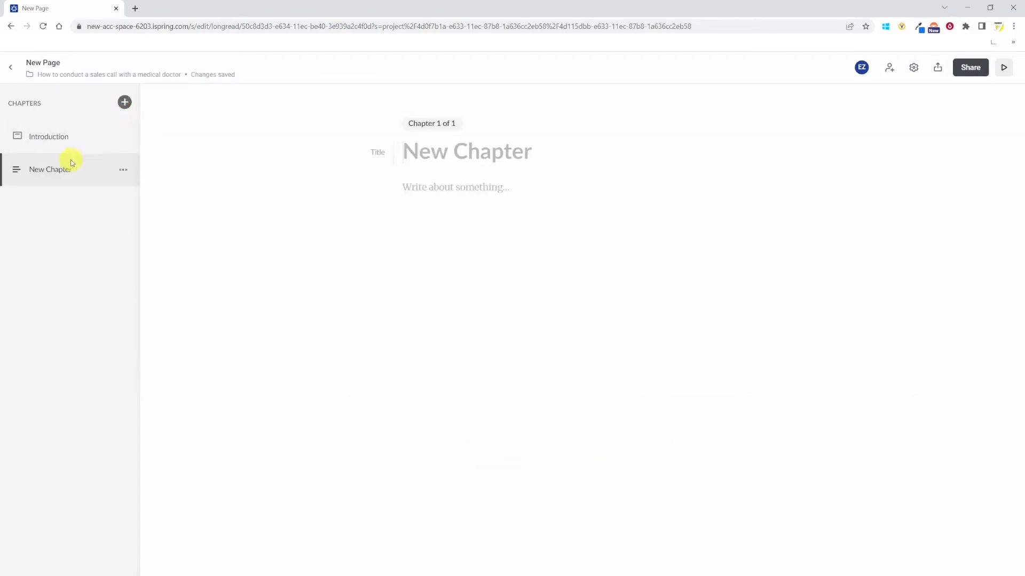
click(124, 103)
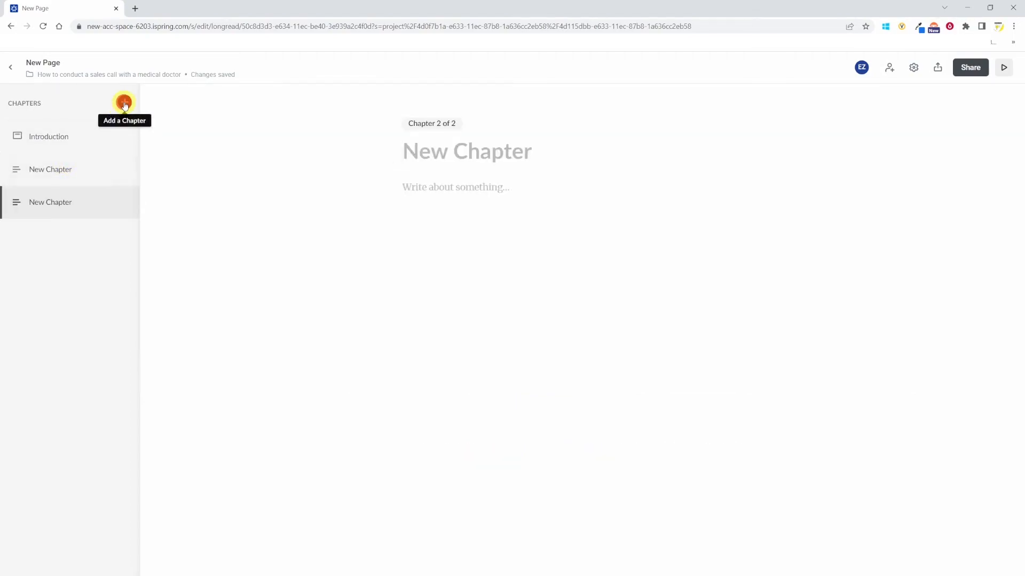
click(124, 102)
click(124, 102)
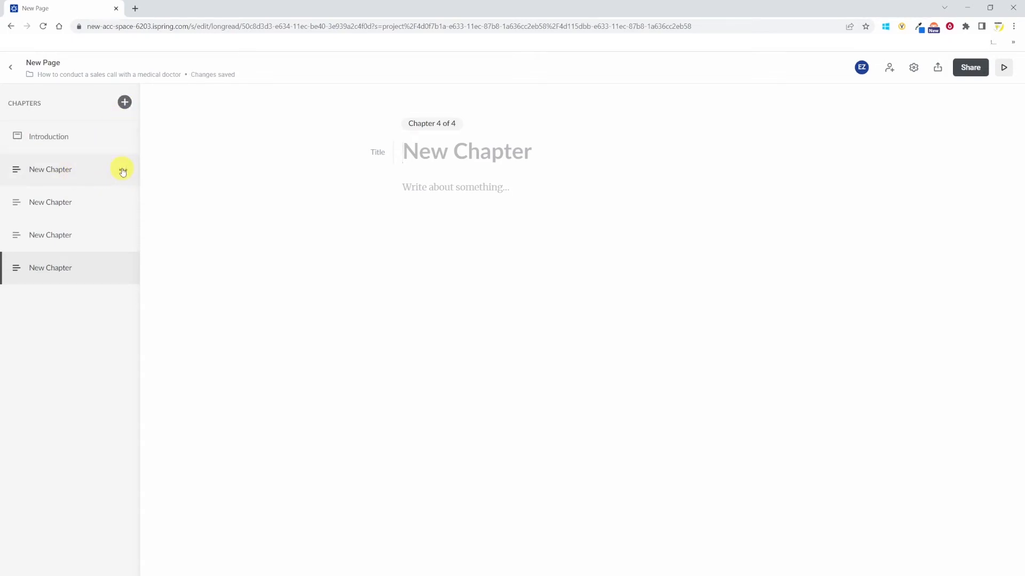
click(75, 174)
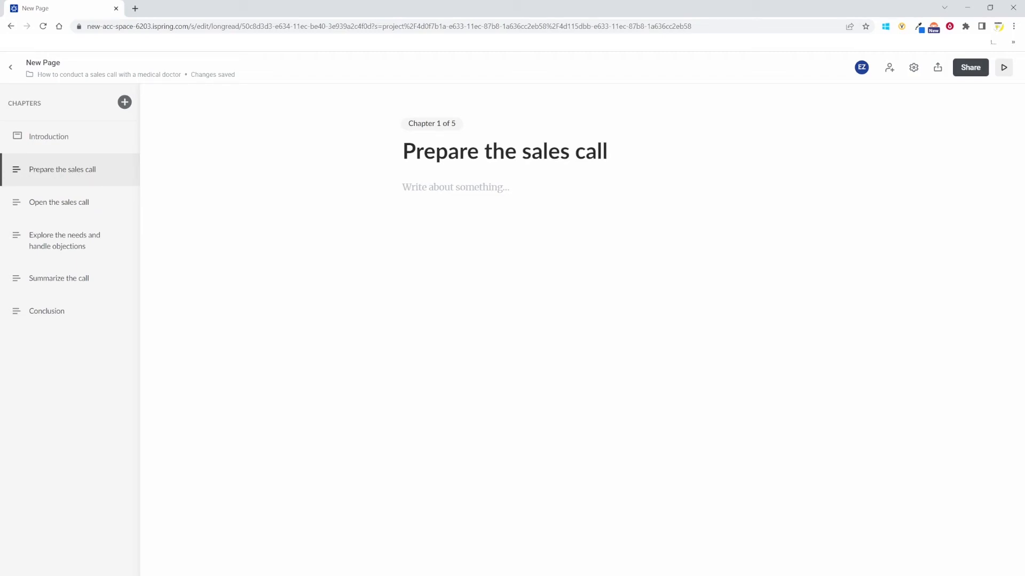
- Write the chapter's opening line "The first step to a successful sales call is preparation" followed by four question lines
click(415, 191)
text(Th)
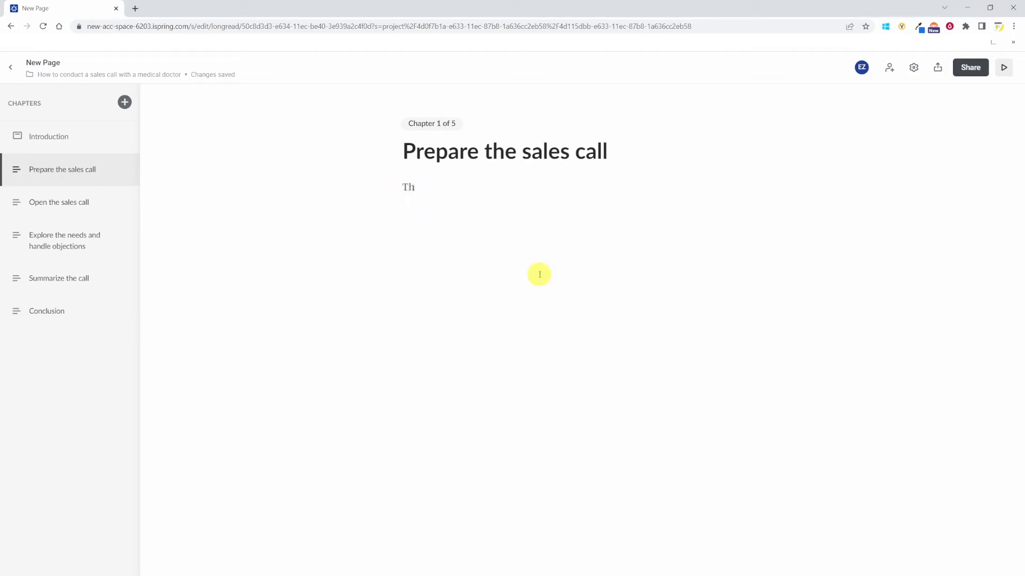
text(e first step to a successful sales call is preparation)
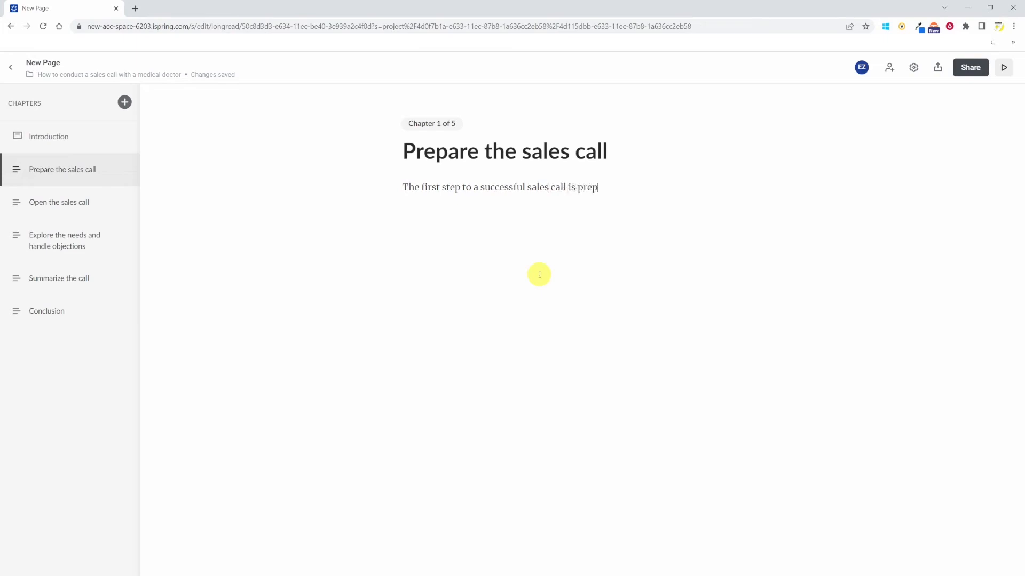
key(Return)
text(What are your objectives?)
key(Return)
text(Do you expect any objection?)
key(Return)
text(Prepare a few questions to explore the needs)
key(Return)
text(What's the most important thing you want to get by the end of the call?)
- Format the four question lines as Header 2 headings
drag(714, 314, 389, 222)
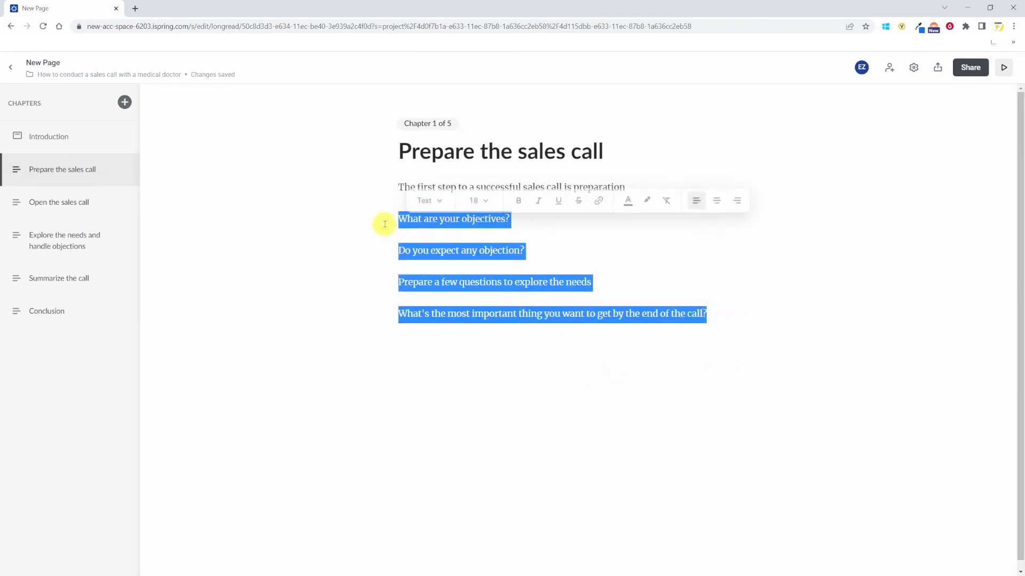
click(438, 199)
click(457, 253)
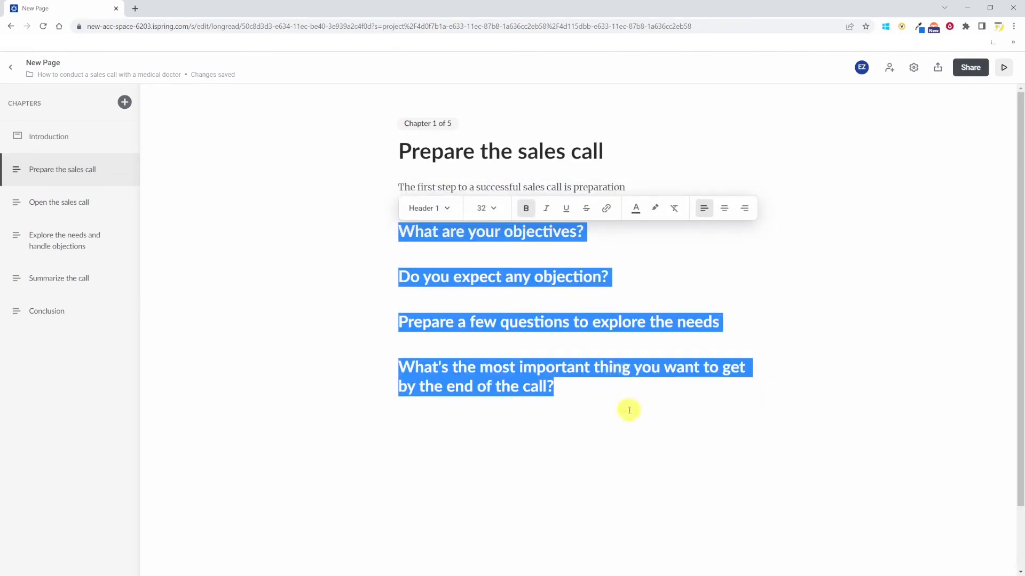
click(447, 209)
click(450, 283)
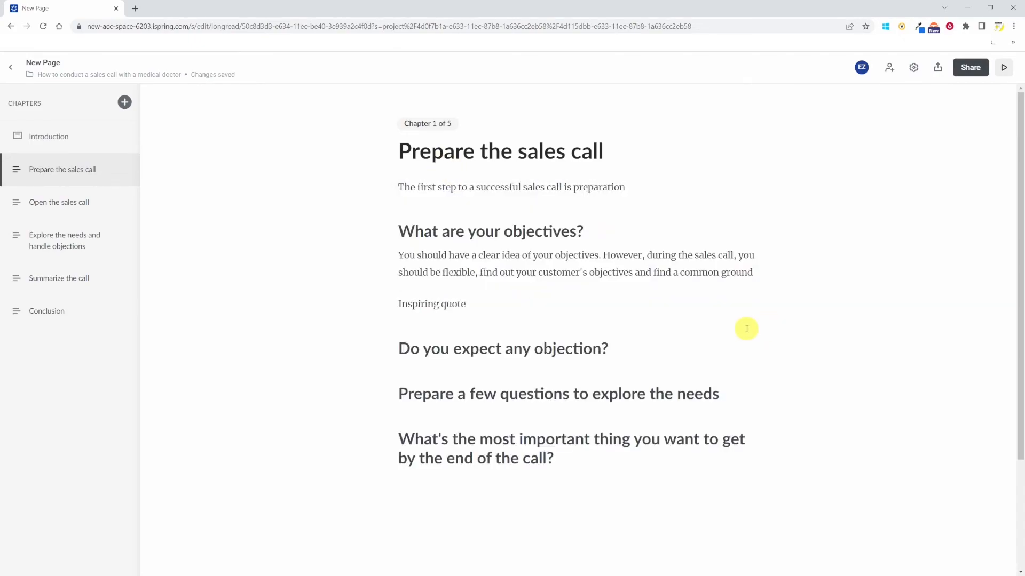
- Format the "Another type of quote" line as a Quote 2 block
drag(746, 329, 325, 284)
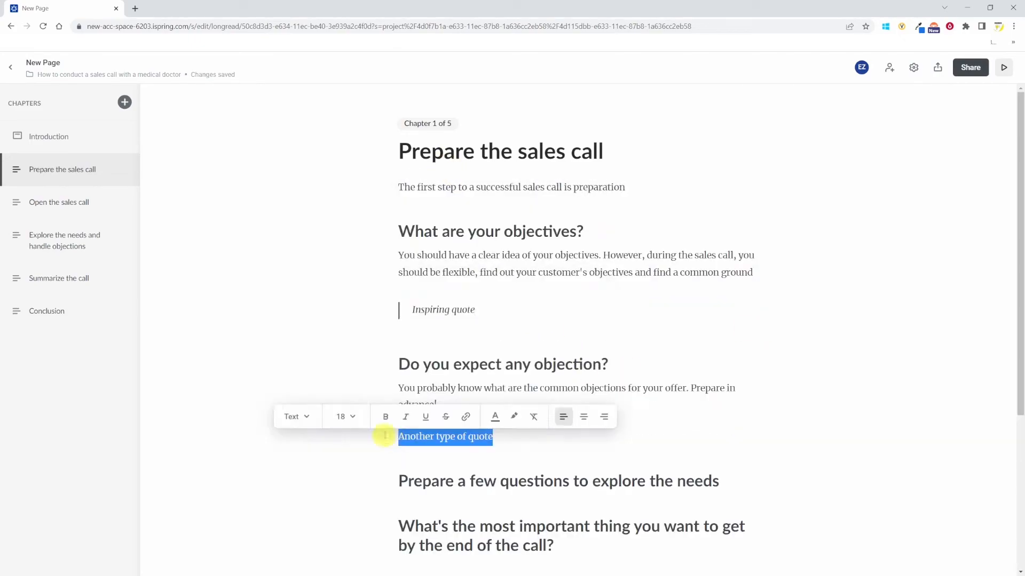
click(299, 416)
click(320, 339)
click(698, 511)
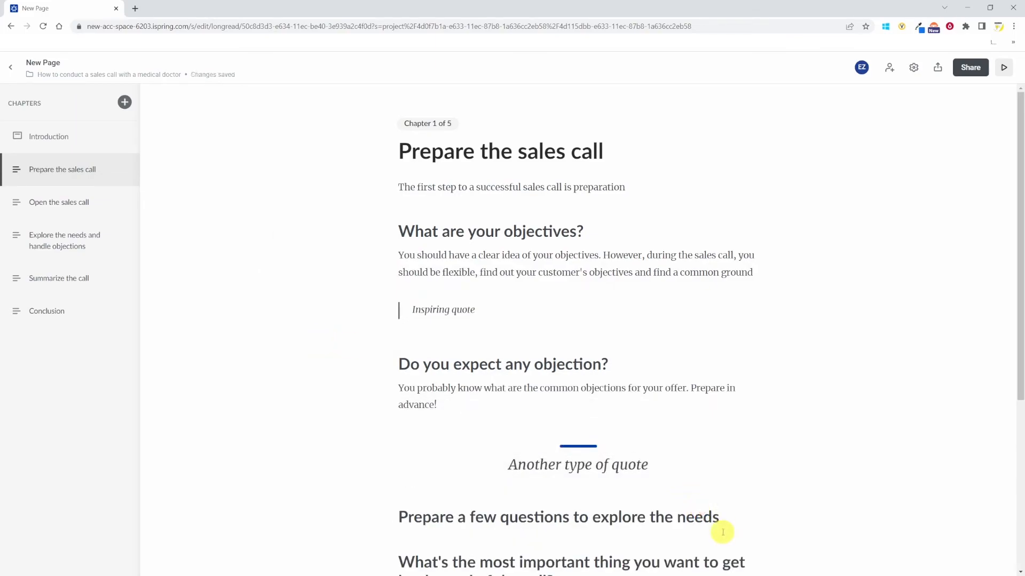
- Turn the three example questions under "Prepare a few questions to explore the needs" into an ordered list
scroll(723, 532, down, 2)
click(725, 422)
drag(703, 536, 397, 472)
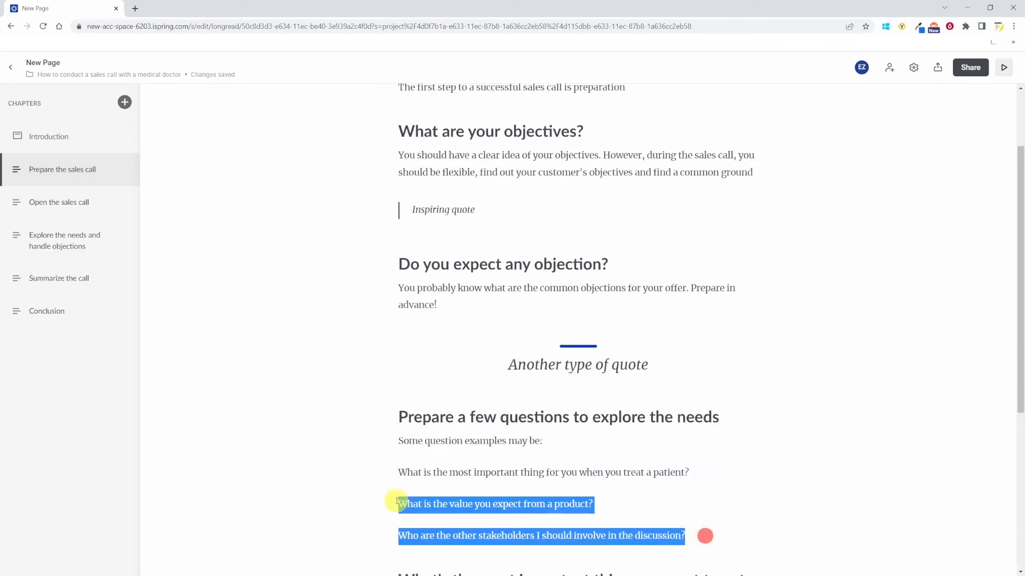
click(411, 448)
click(451, 428)
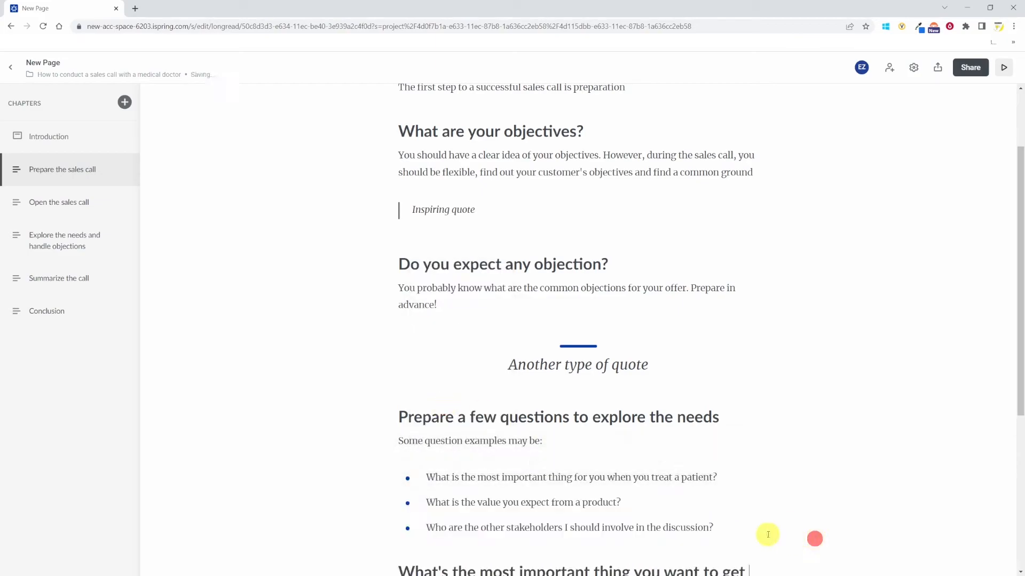
click(818, 525)
scroll(817, 522, down, 4)
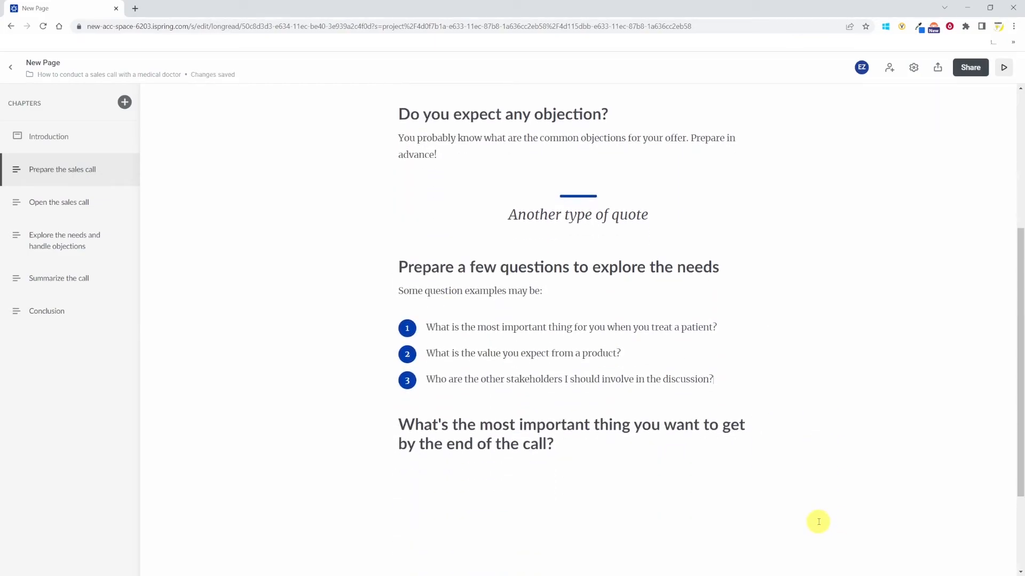
- Insert the sales call preparation image below the opening line and adjust its display width
scroll(645, 447, up, 6)
click(378, 219)
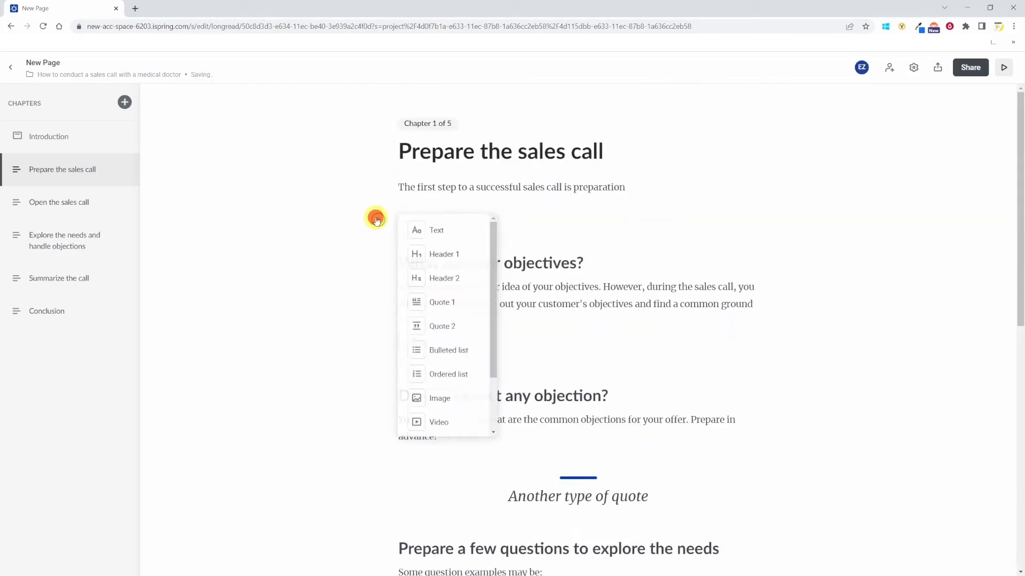
click(446, 399)
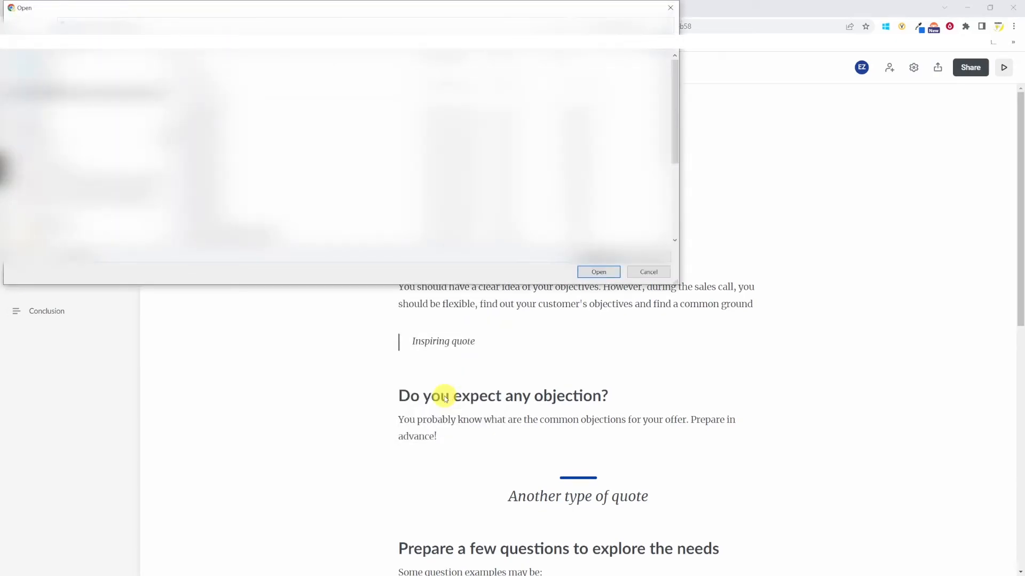
key(Return)
click(518, 206)
click(456, 206)
click(559, 206)
click(578, 206)
- Embed the YouTube video "18 Inspirational Quotes to Motivate Your Sales Team" below the quote by pasting its link, and widen it
scroll(585, 251, down, 5)
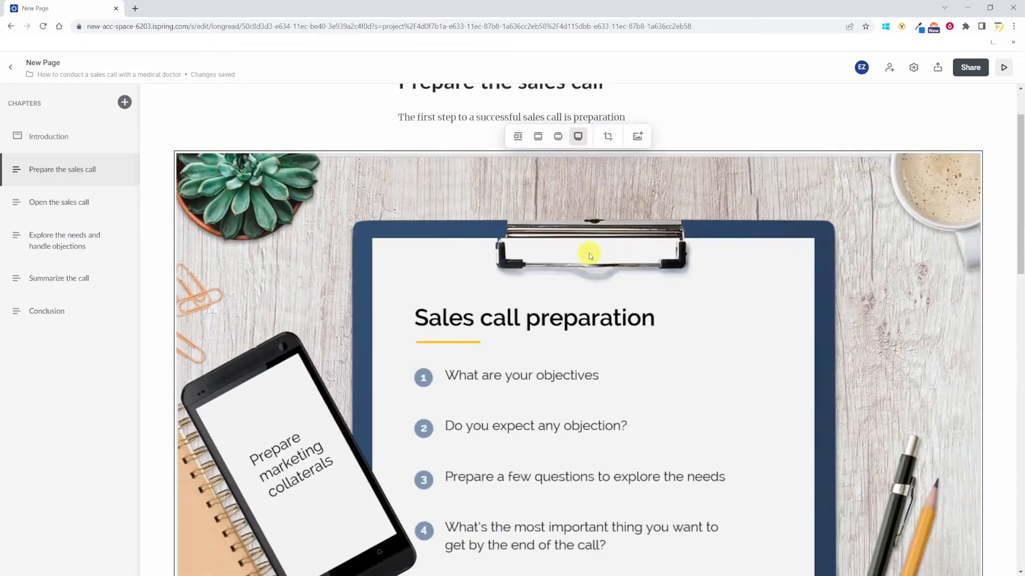
click(536, 466)
key(ctrl+v)
key(Return)
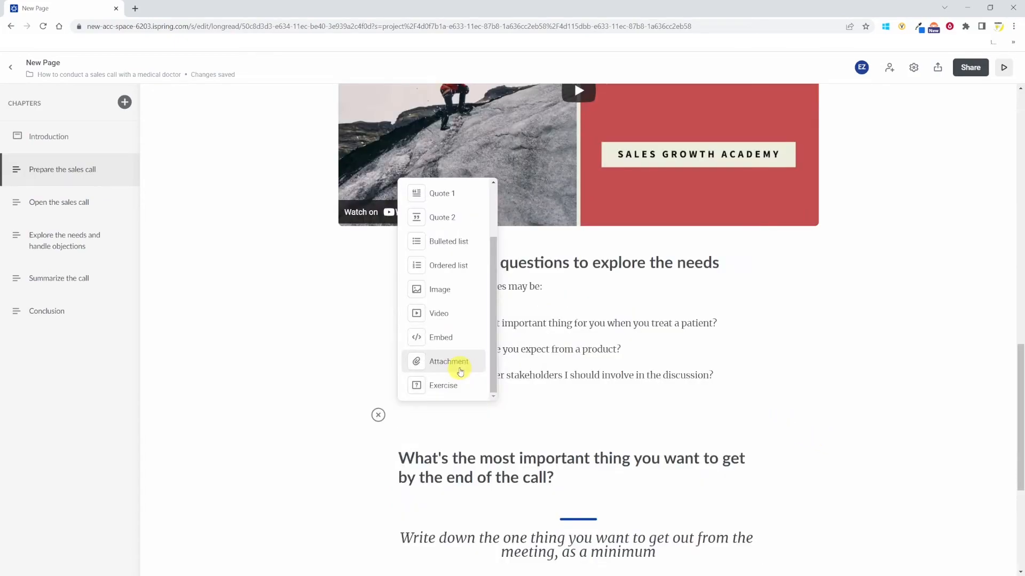
click(459, 367)
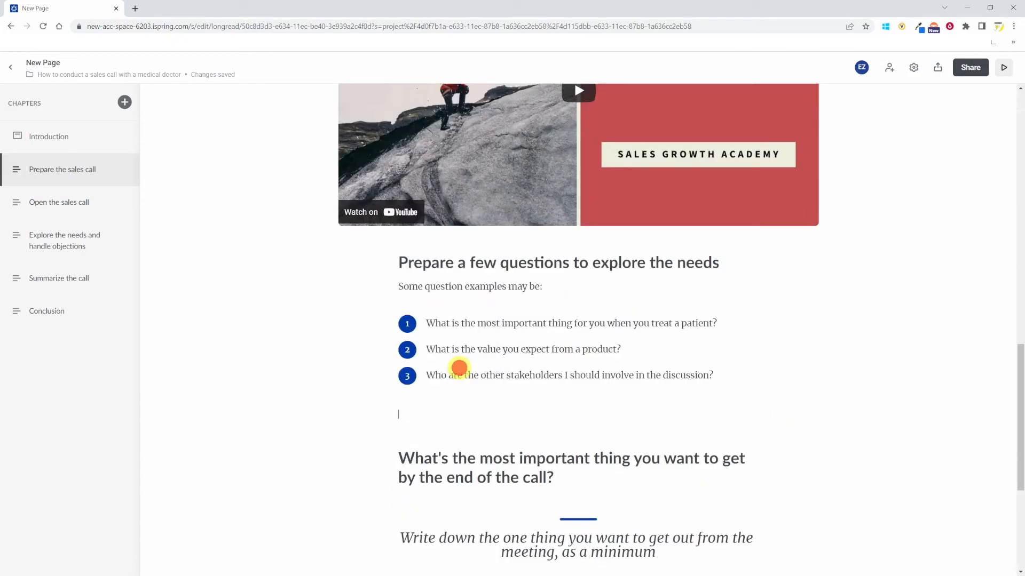
- Attach the file How to prepare and conduct a sales call.pptx below the ordered list
click(598, 273)
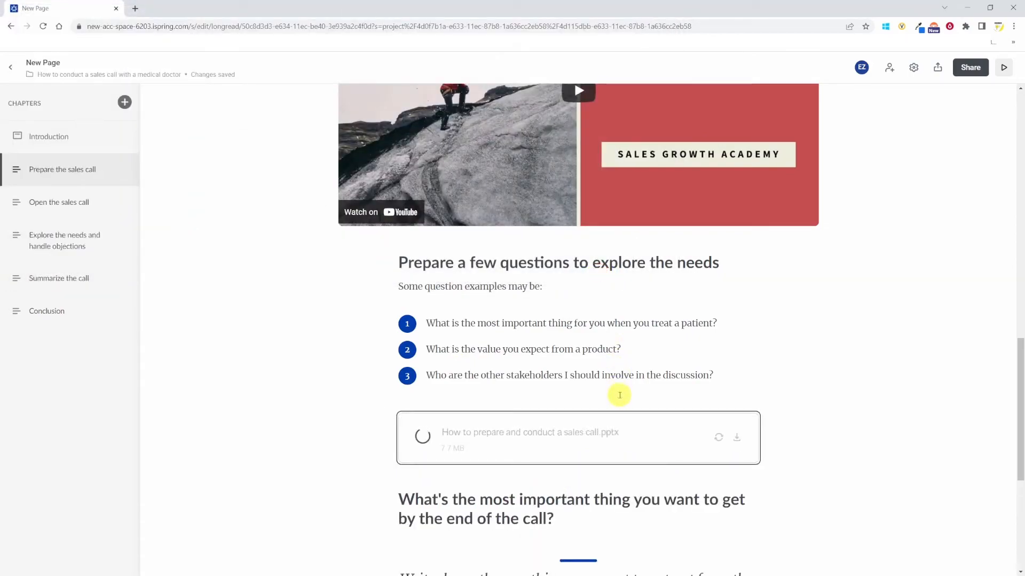
scroll(665, 395, down, 3)
- Change the text colour of the closing quote "Write down the one thing you want to get out from the meeting, as a minimum"
drag(664, 395, 389, 366)
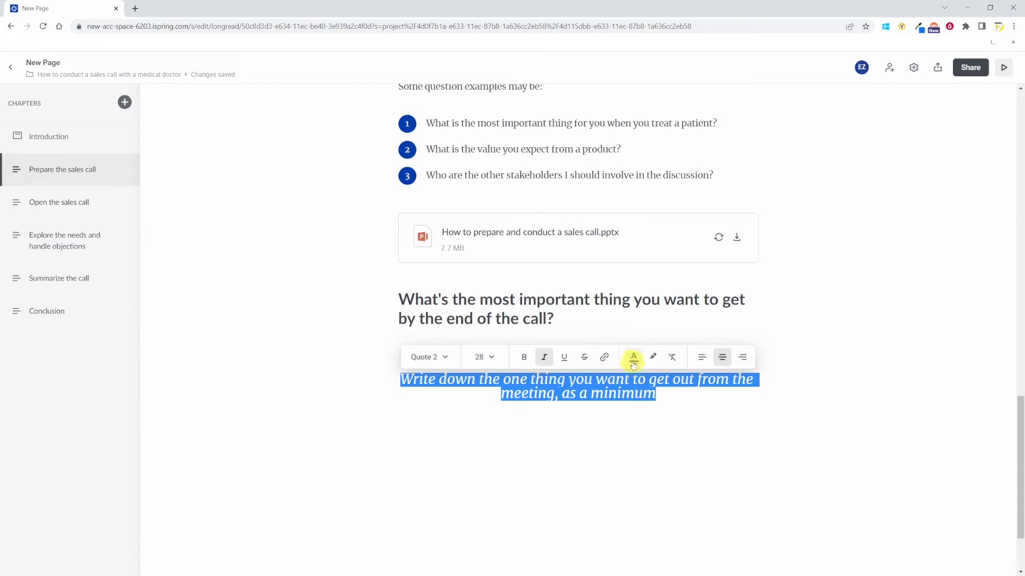
click(634, 358)
click(776, 439)
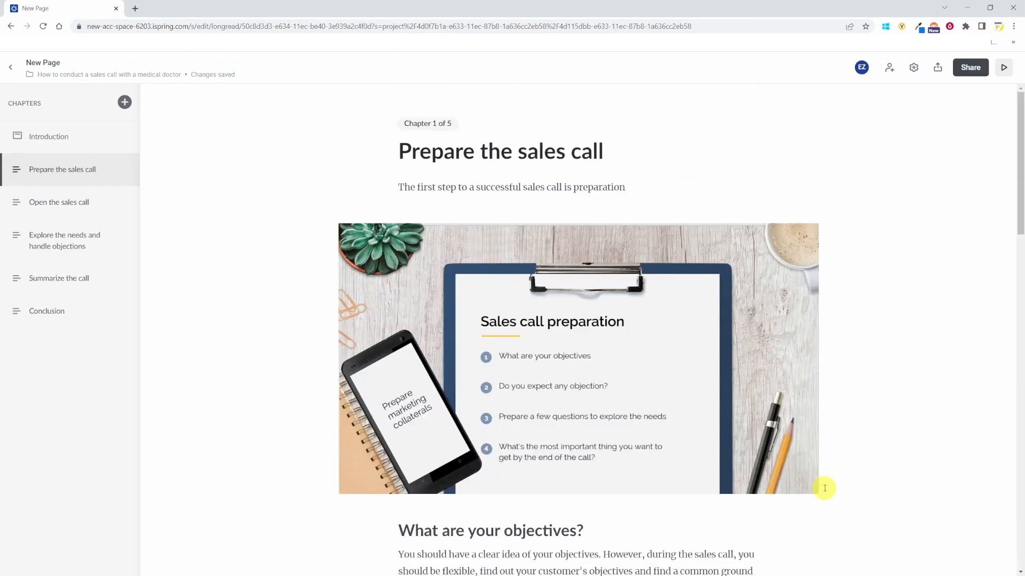
- Preview the page in desktop, tablet and phone layouts, then return to the editor
click(1003, 67)
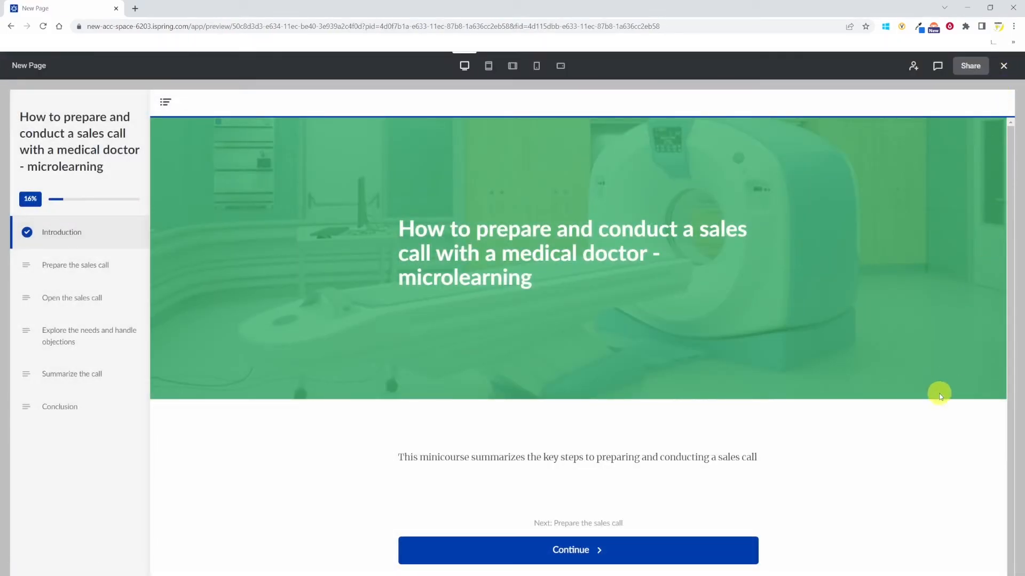
click(709, 552)
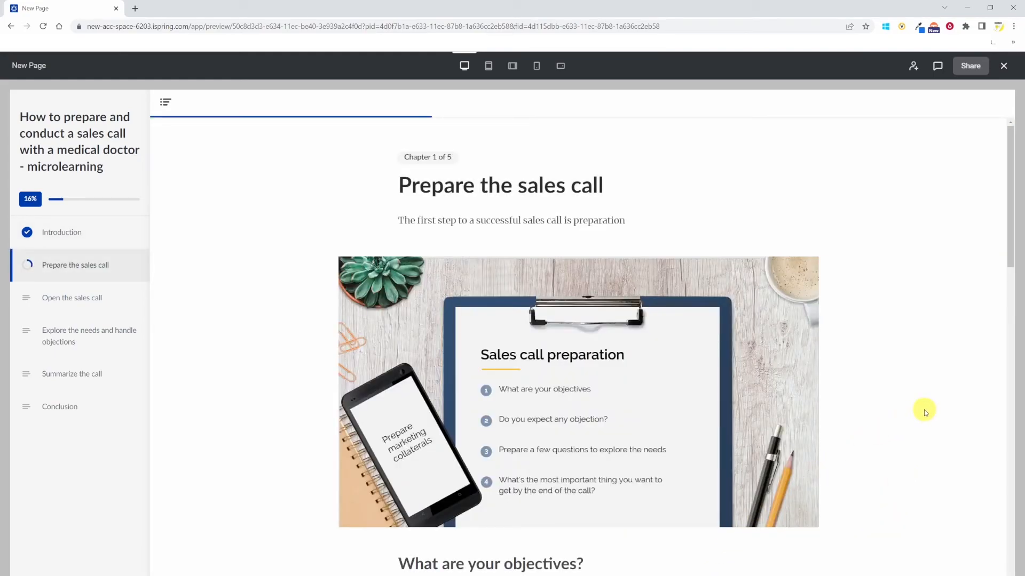
scroll(924, 408, down, 2)
click(488, 66)
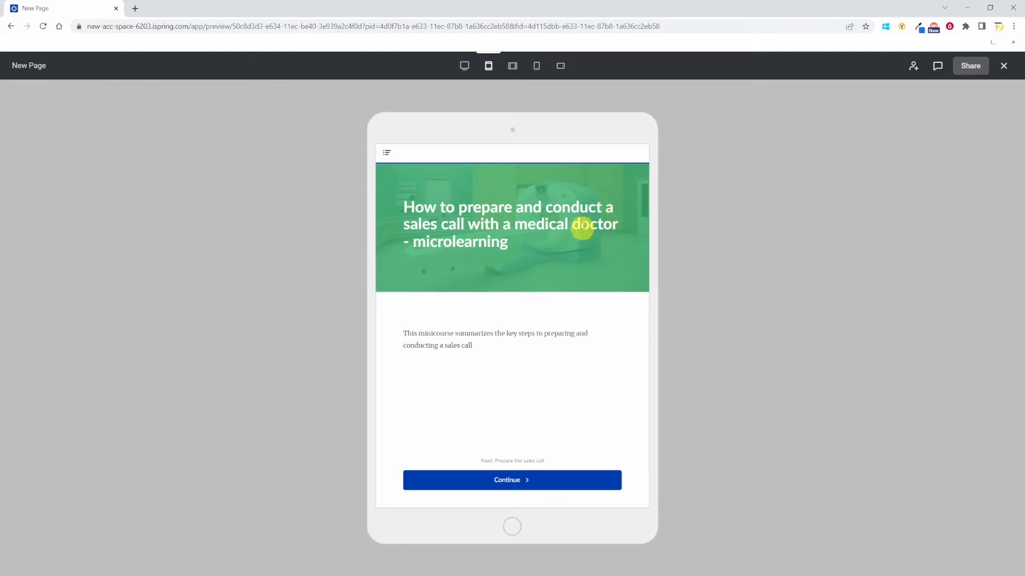
click(539, 488)
scroll(534, 321, down, 2)
click(536, 65)
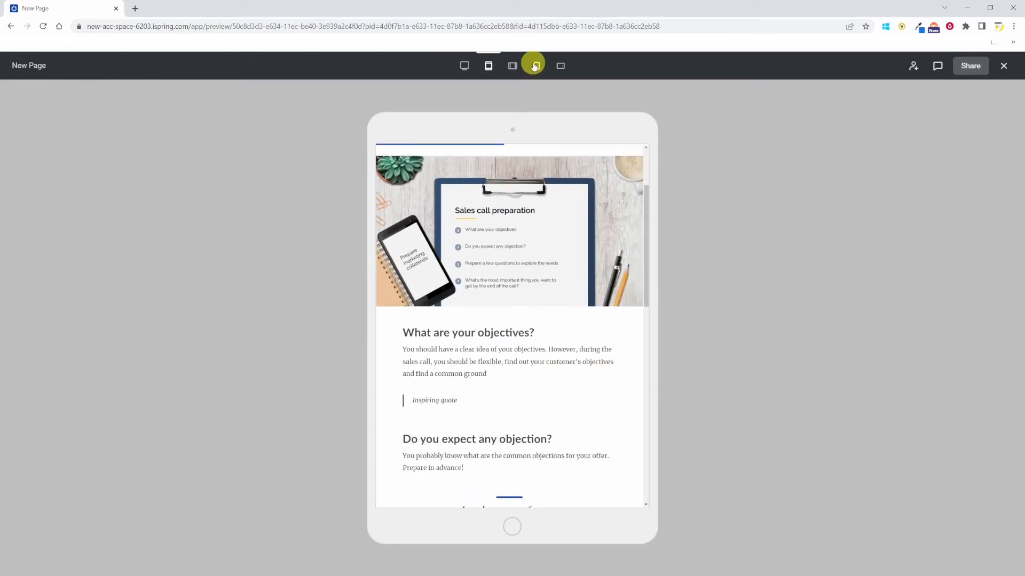
click(526, 421)
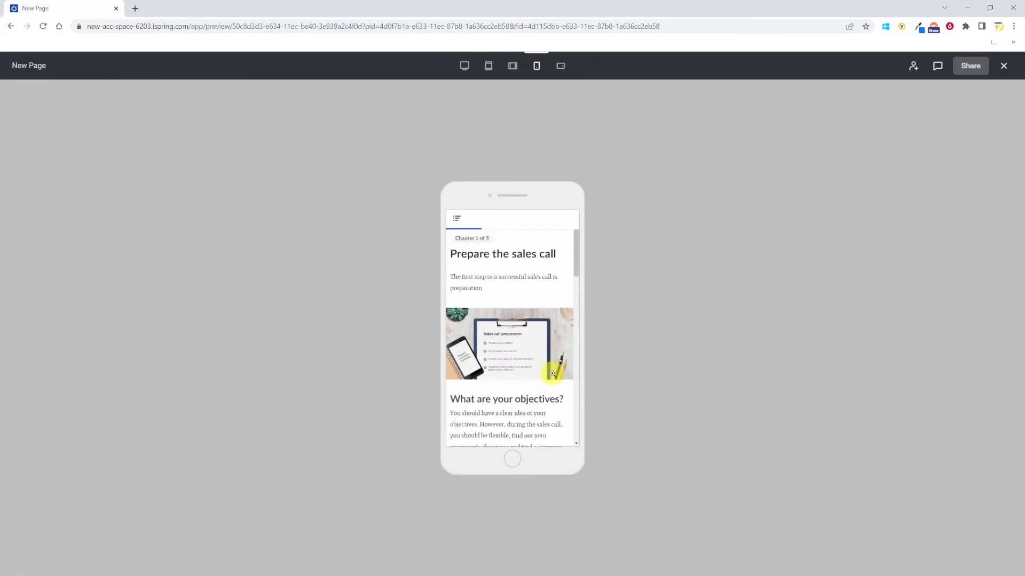
scroll(554, 368, down, 5)
click(1003, 66)
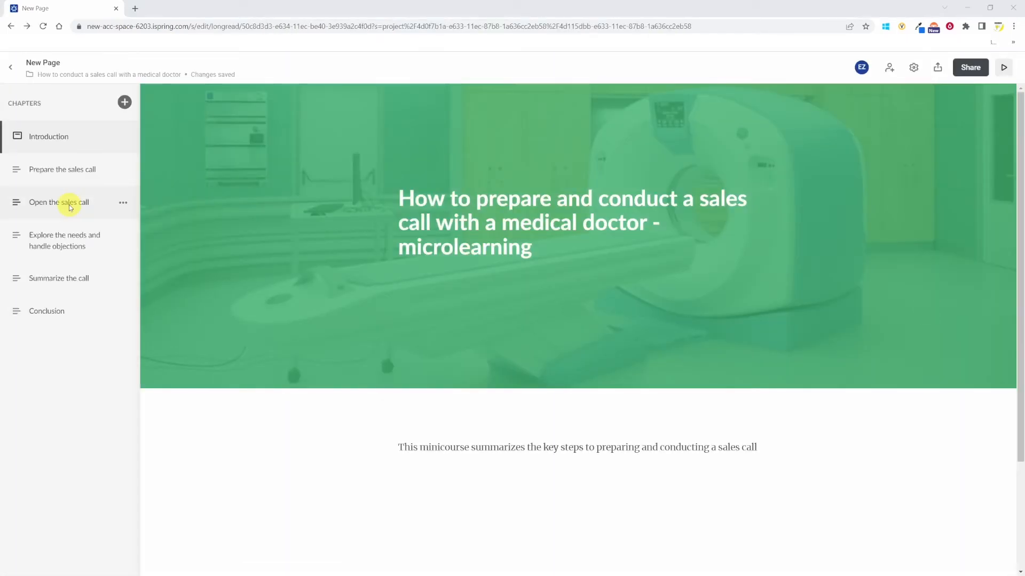
- In the Open the sales call chapter, insert an Exercise block with the question "Which of the following statements would you agree with?"
click(69, 204)
click(382, 317)
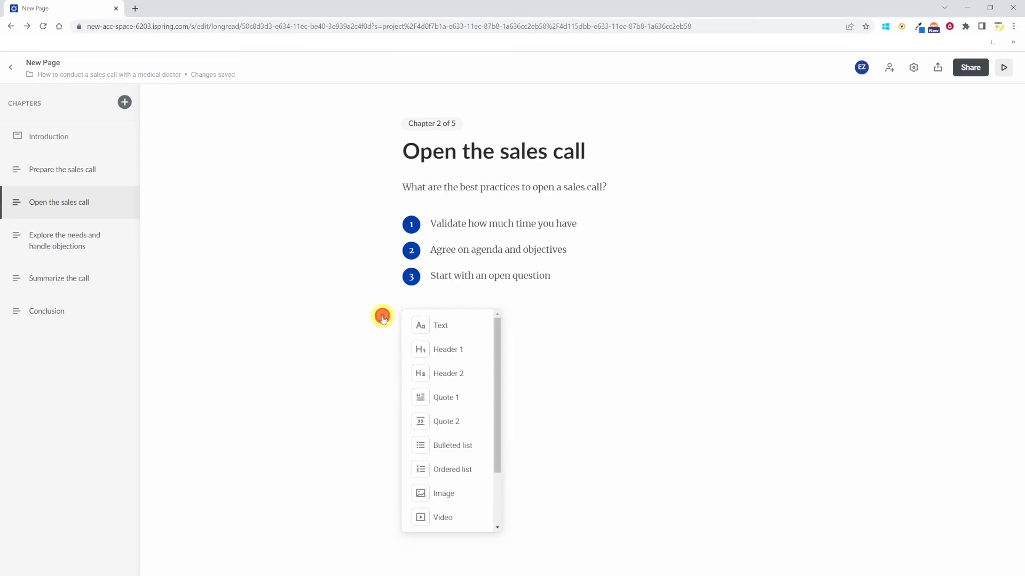
scroll(451, 373, down, 2)
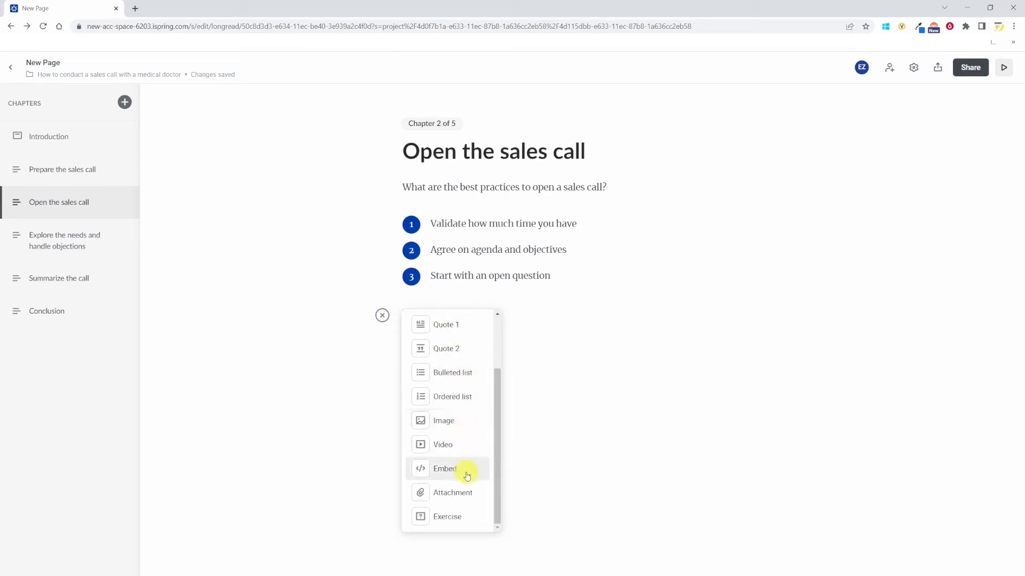
click(464, 521)
click(436, 208)
text(Which of the followi)
key(BackSpace)
text(wing statements would you agree with?)
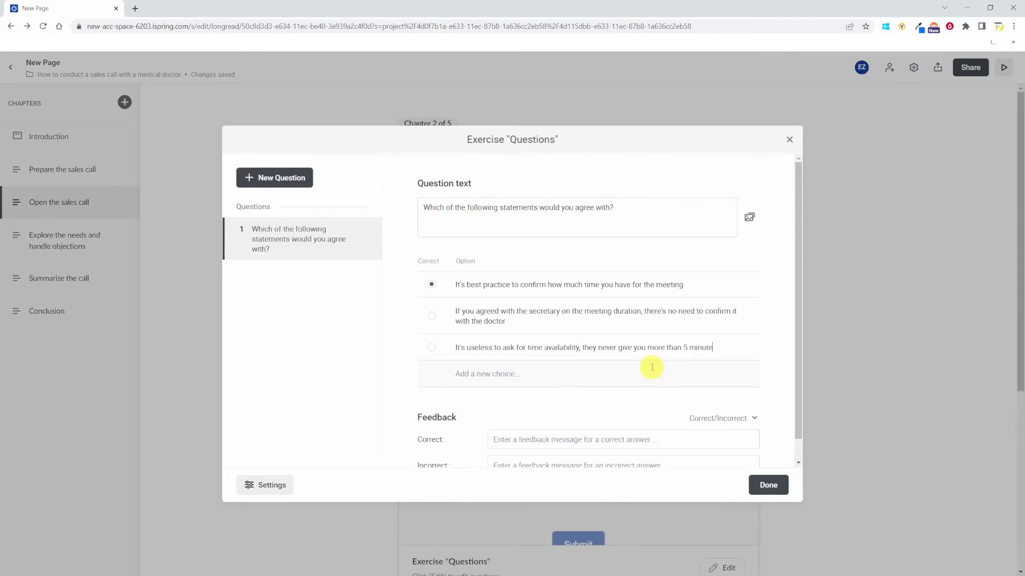
- Add a picture to the question and enter the correct feedback "Correct, it's always best practice to validate how much time the doctor has as their schedule can change very quickly"
click(749, 216)
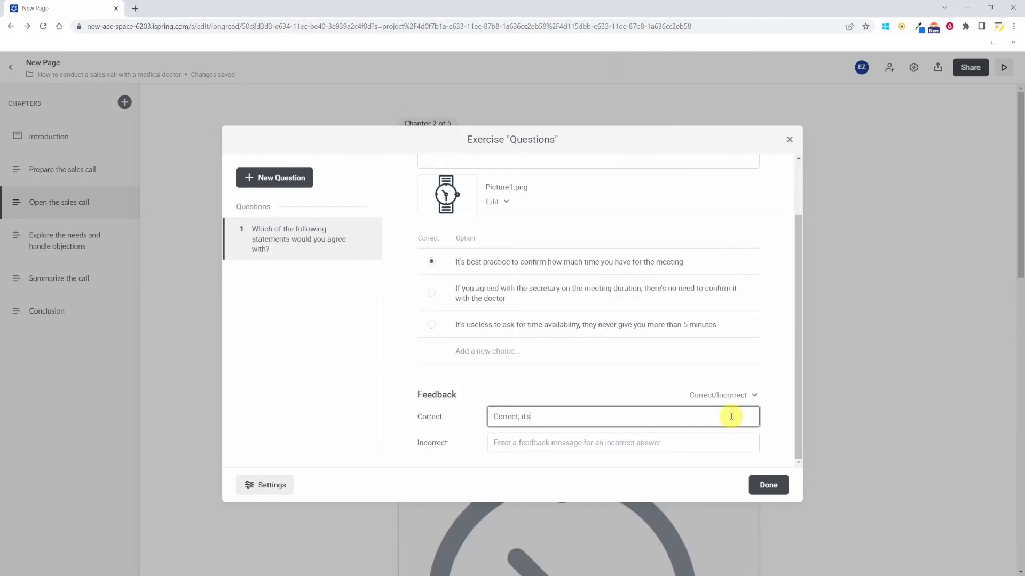
text(always best practice to validate how much time the doctor has as their schedule can change very quickly)
- Enter the incorrect feedback "Incorrect. Even if you have agreed on time in advance, it's always good to validate it at the beginning of the call"
click(683, 451)
text(Incorrect. Even if you ha)
text(ve agreed on time in advance, it's always good to validate it at the beginning of the call)
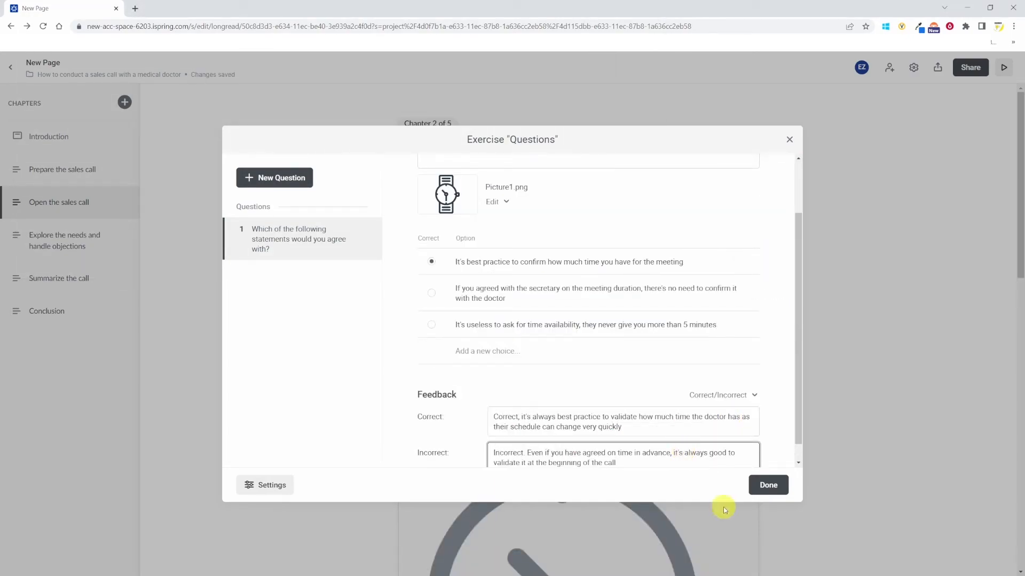
scroll(314, 368, down, 1)
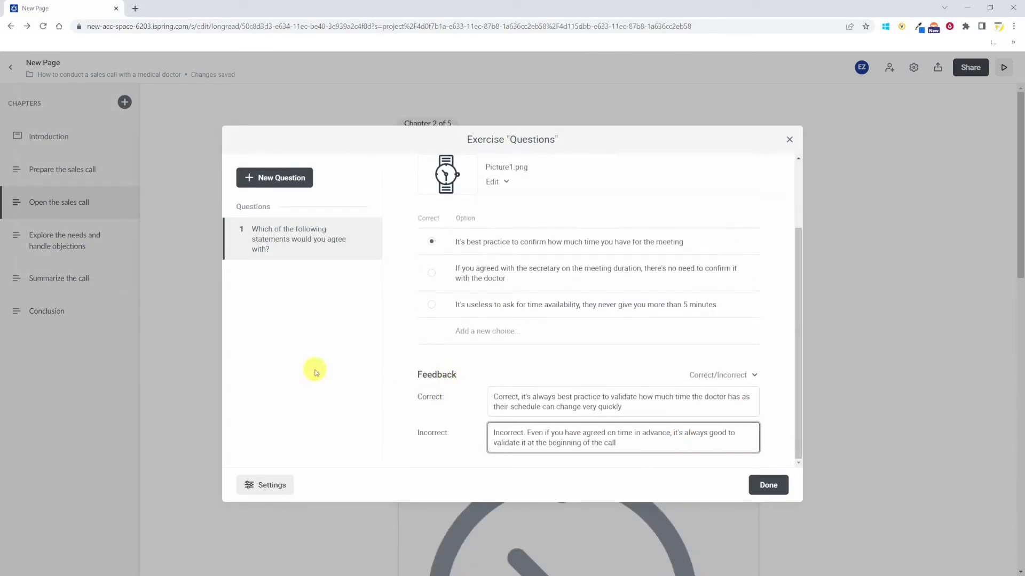
- Add a new question and attach a YouTube video by URL to the competitor product question
click(279, 180)
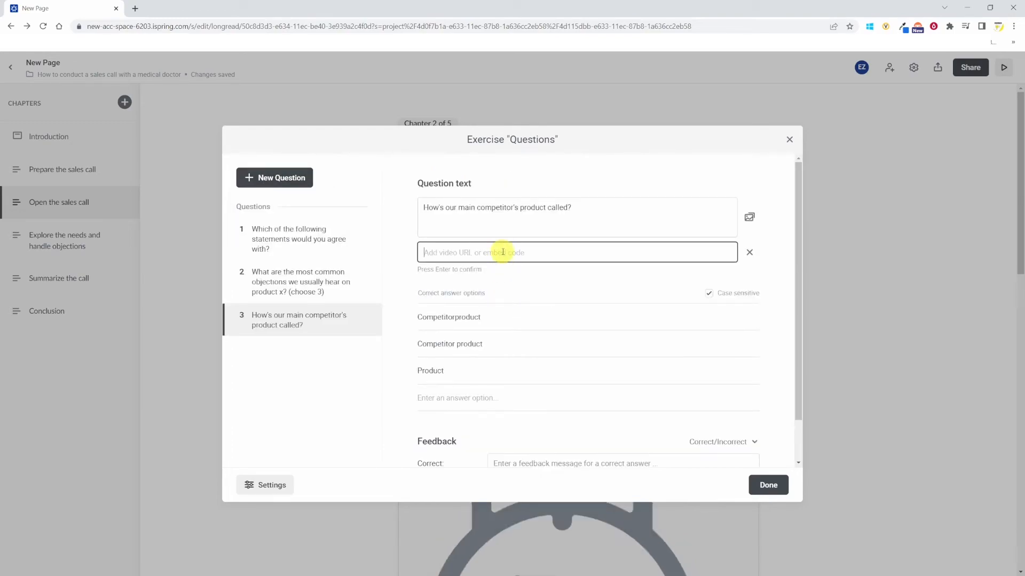
text(https://youtu.be/2tSTMbl1omA)
key(Return)
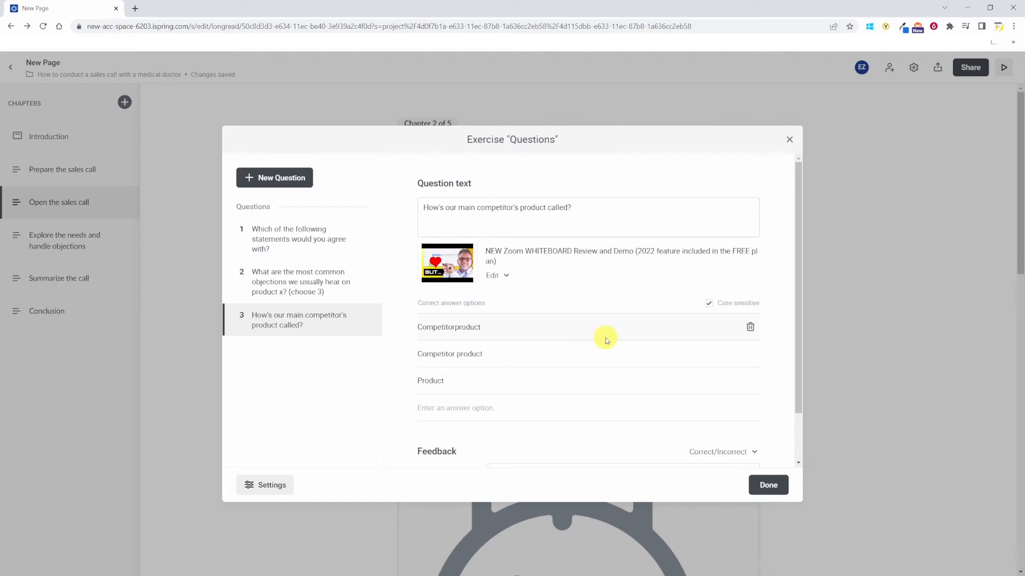
- Turn on Shuffle answers in the exercise settings
click(503, 276)
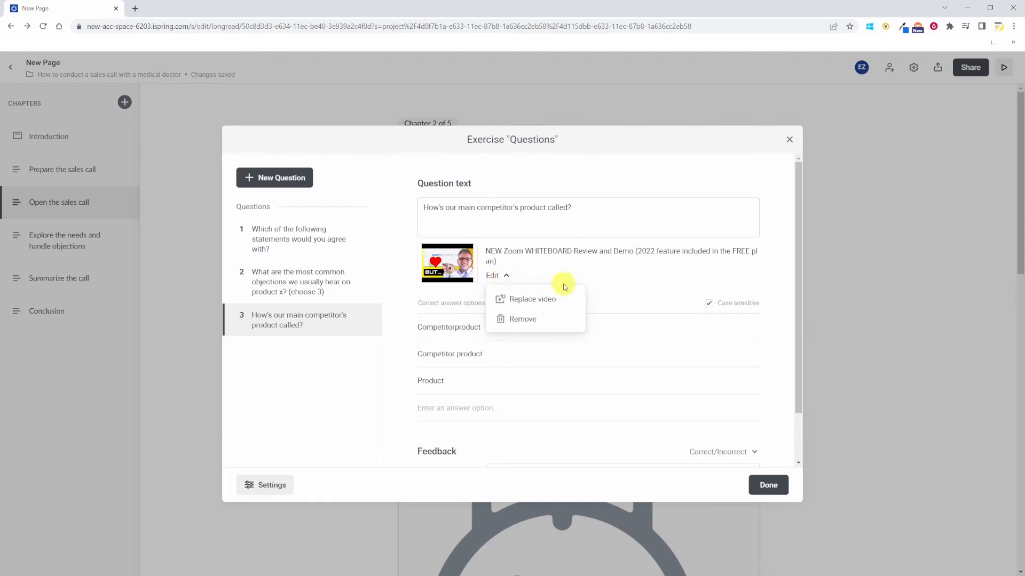
scroll(587, 299, down, 1)
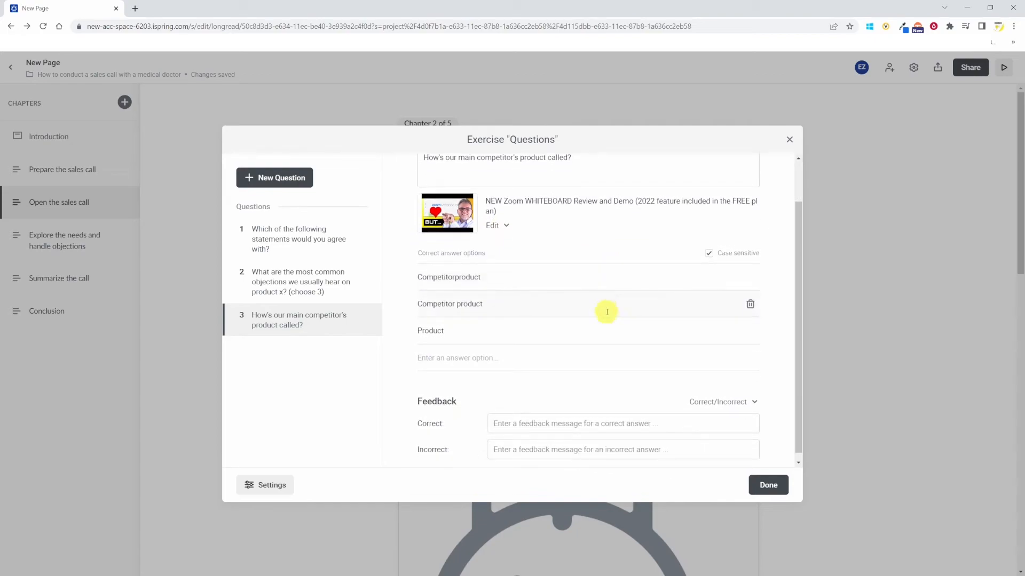
click(271, 487)
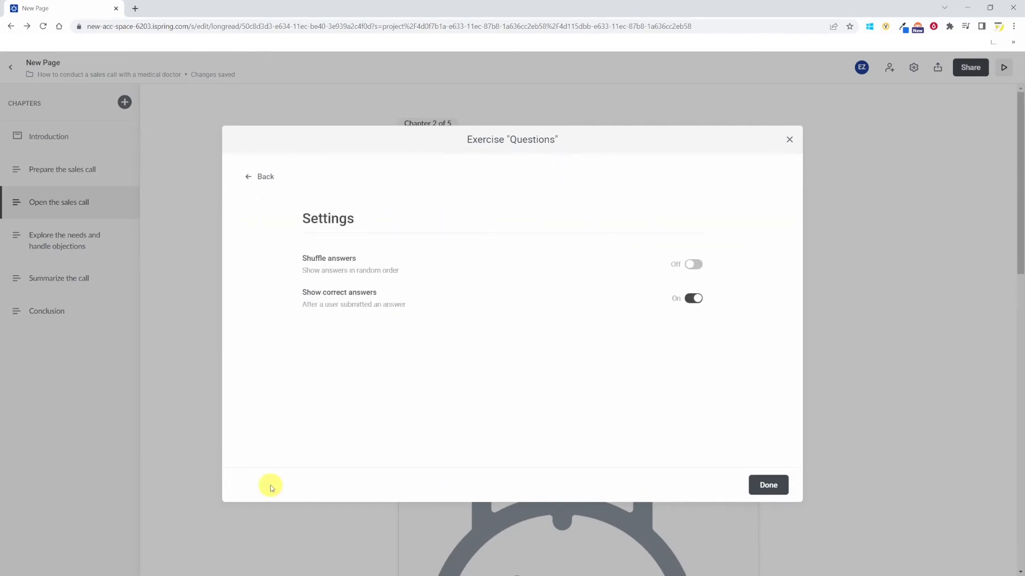
click(695, 266)
- Preview the page and submit an answer to the first exercise question
click(1004, 69)
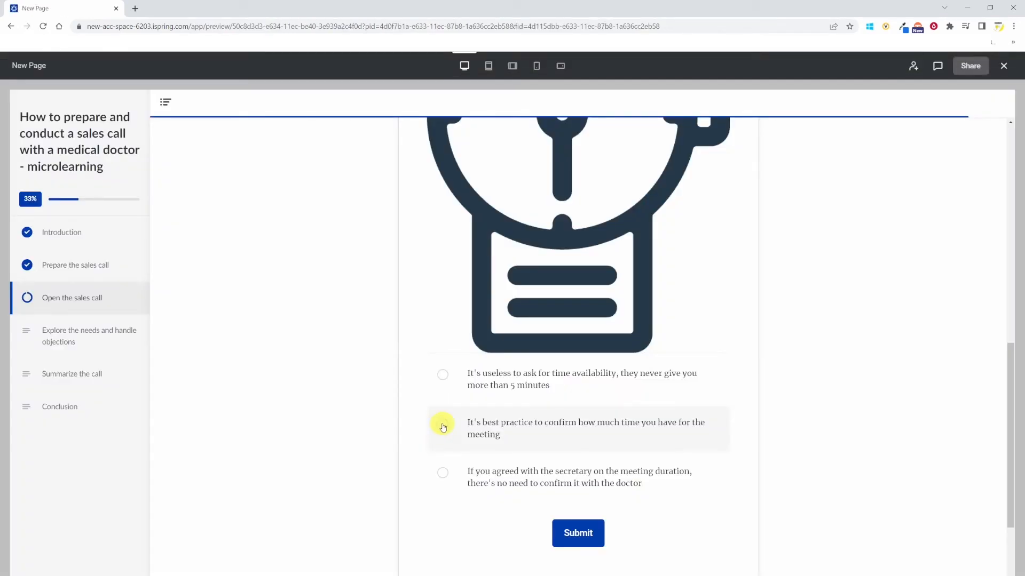
click(578, 534)
scroll(671, 483, down, 6)
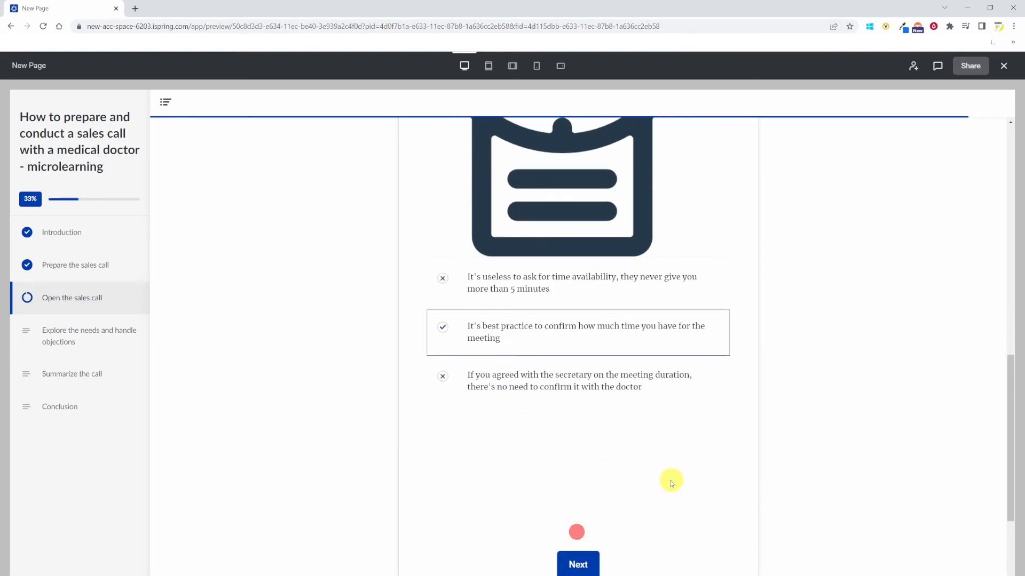
- Answer the third exercise question with "Competitorproduct" and submit it in the preview
click(578, 296)
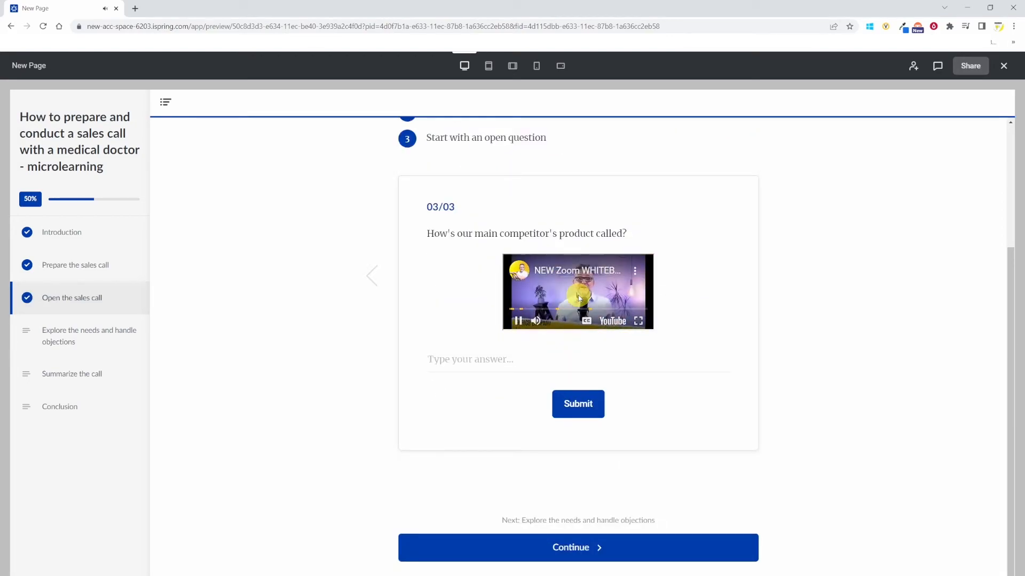
text(Competitorproduct)
click(567, 404)
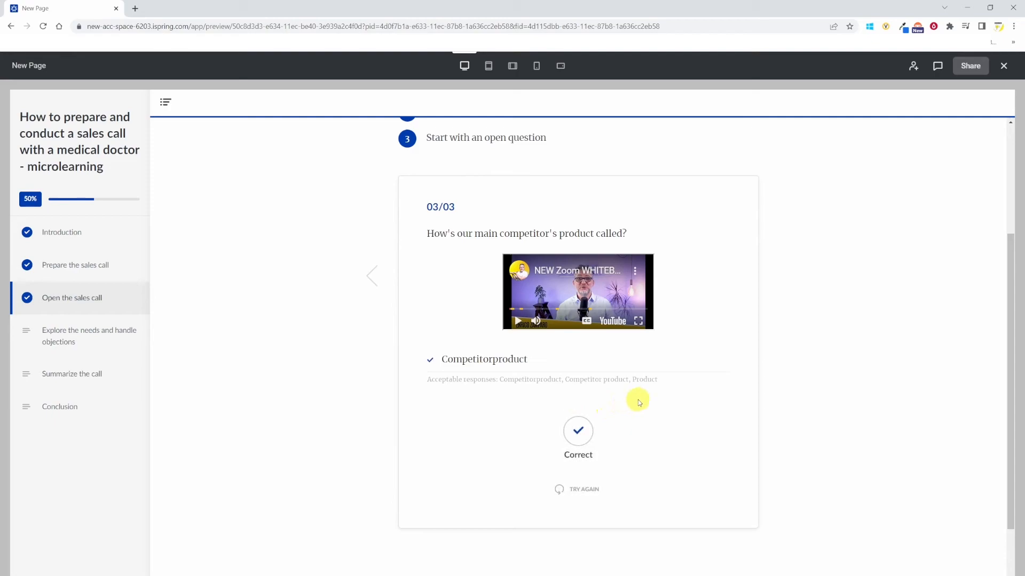
- Retry the exercise and answer the first question with the best-practice time-confirmation statement, then submit it
scroll(658, 435, down, 2)
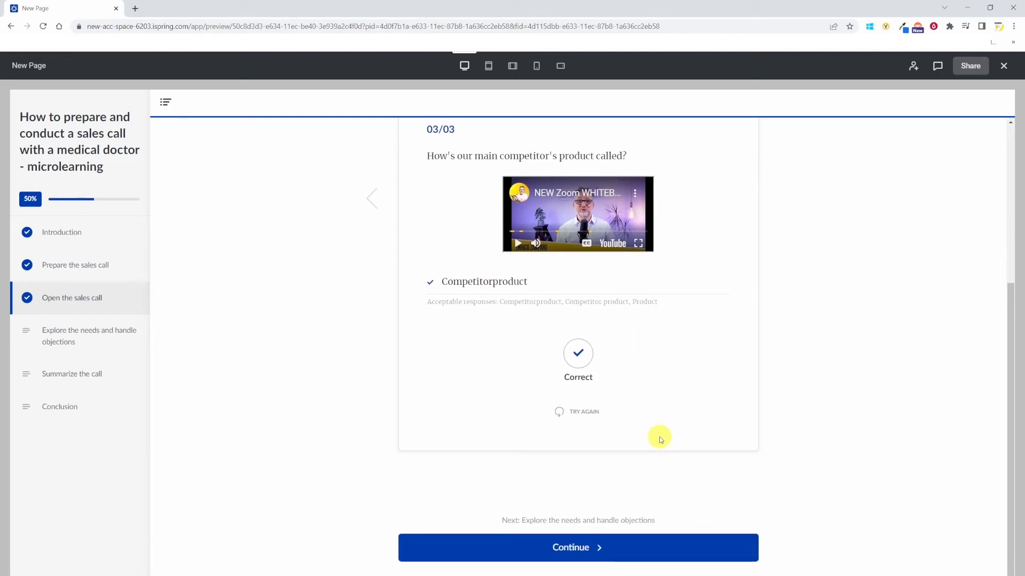
scroll(660, 439, up, 2)
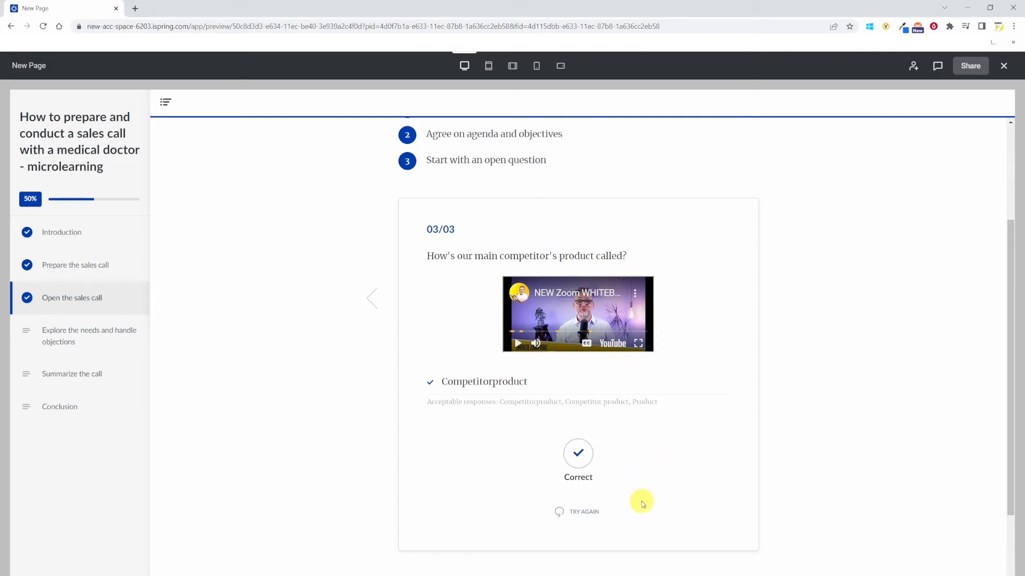
click(586, 514)
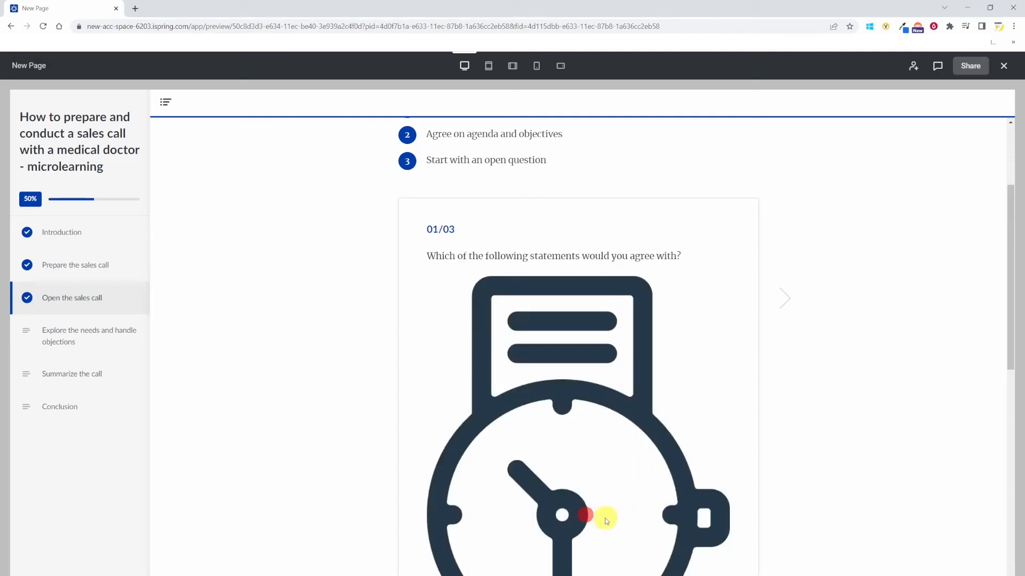
scroll(608, 518, down, 10)
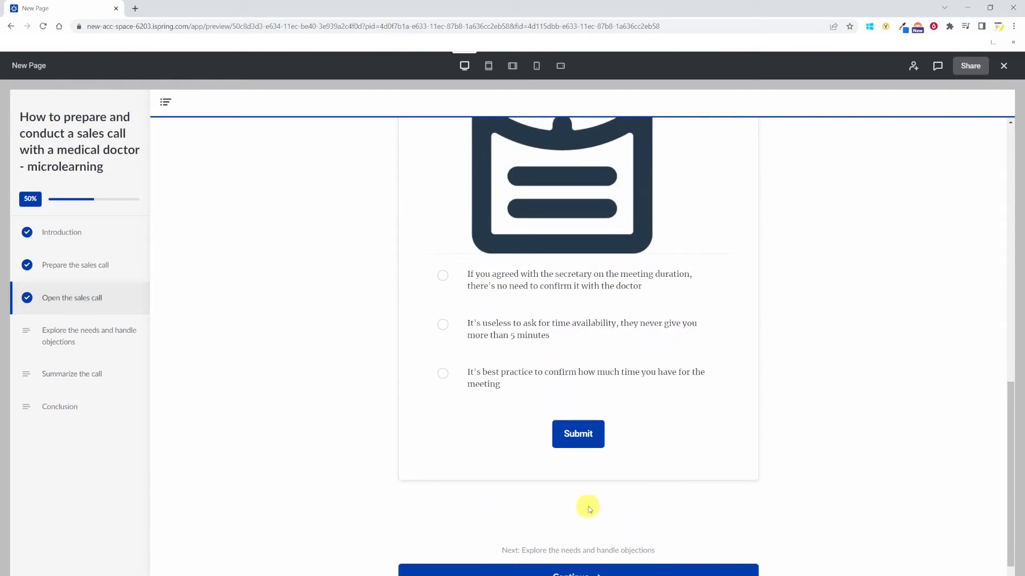
click(442, 373)
click(571, 434)
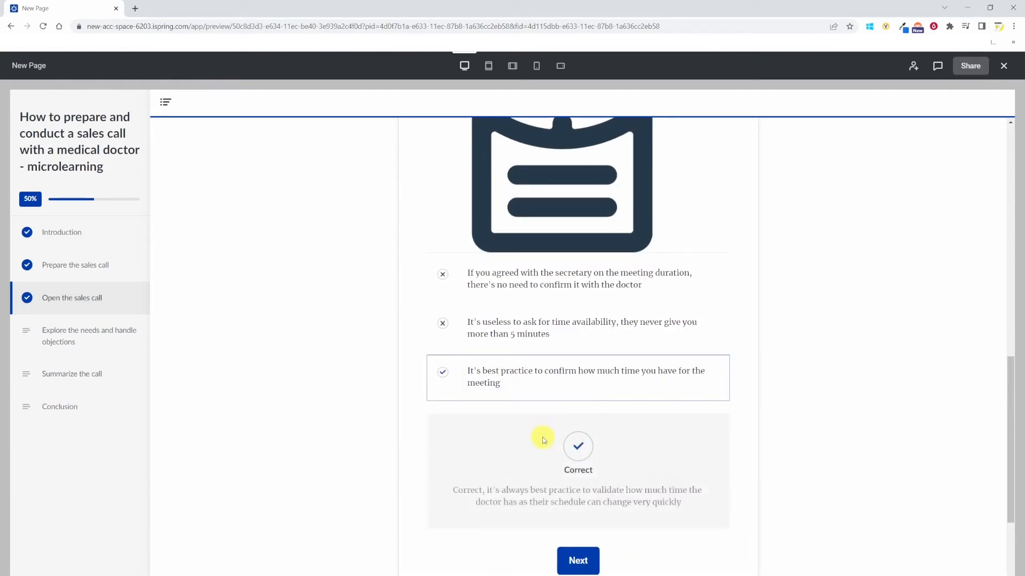
- Move to the second exercise question, tick an objection, and check the page in the phone preview layout
click(581, 565)
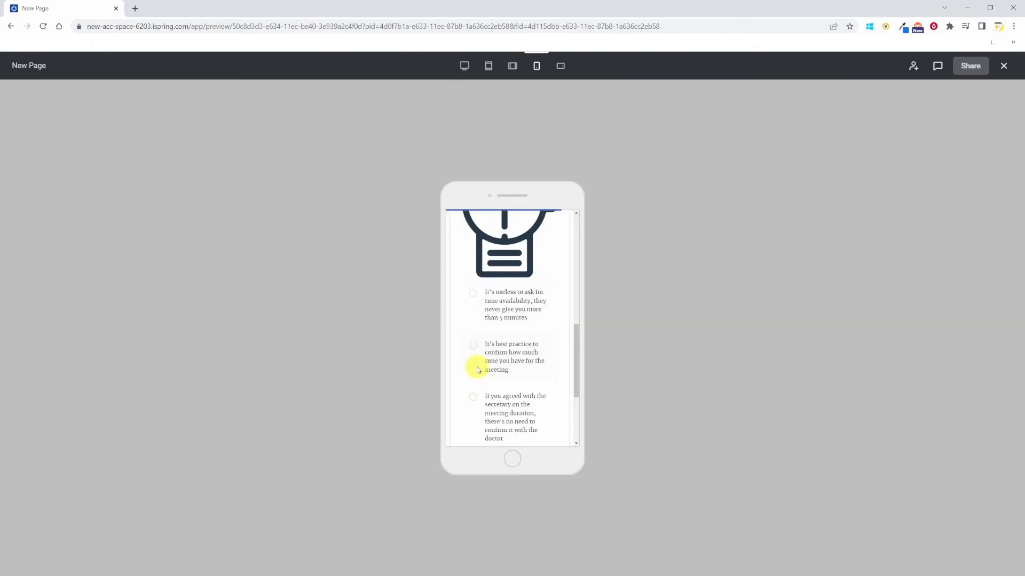
click(474, 346)
scroll(517, 443, down, 3)
click(508, 327)
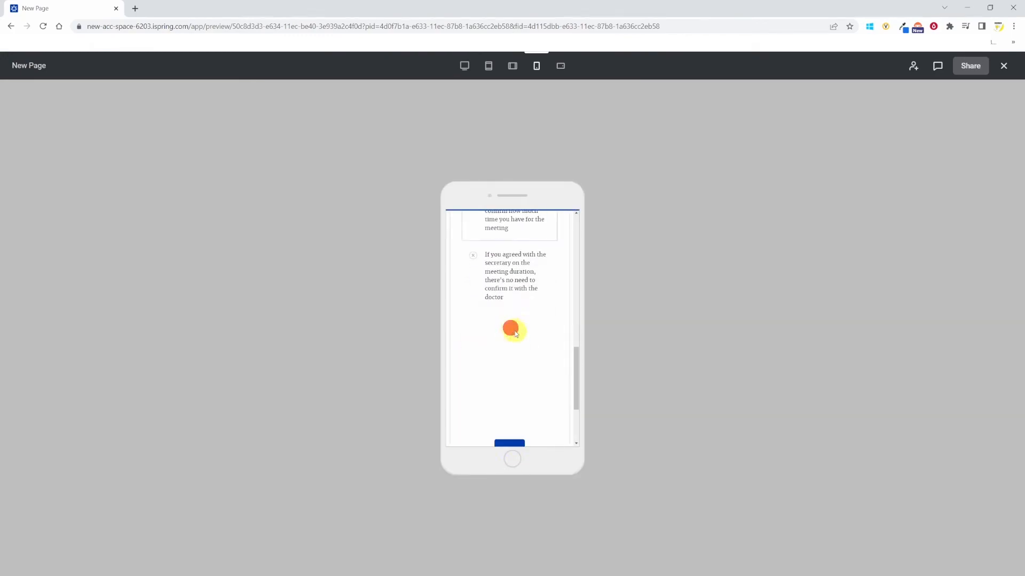
- Open the page settings and set the navigation mode to Restricted
click(914, 68)
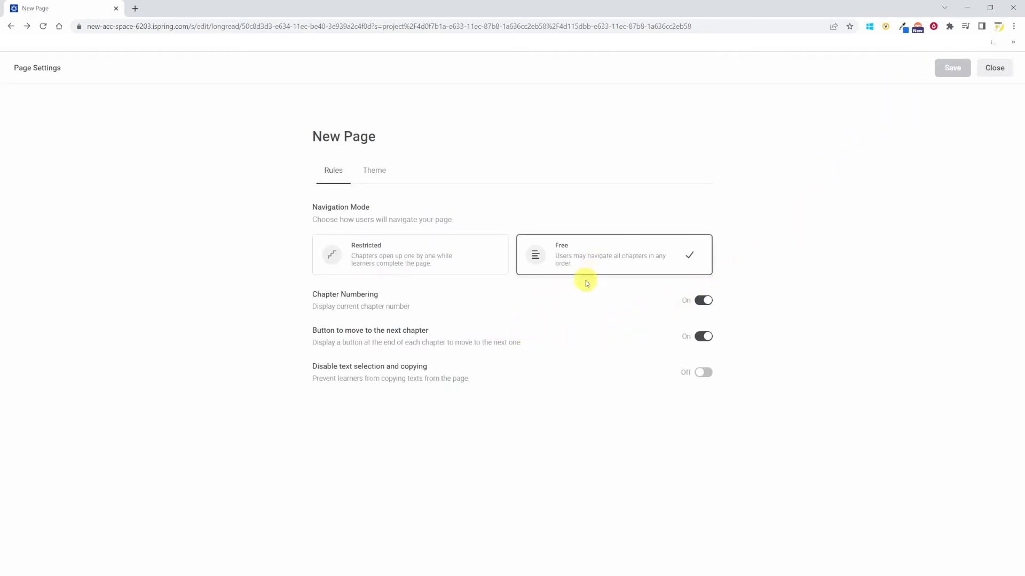
click(409, 267)
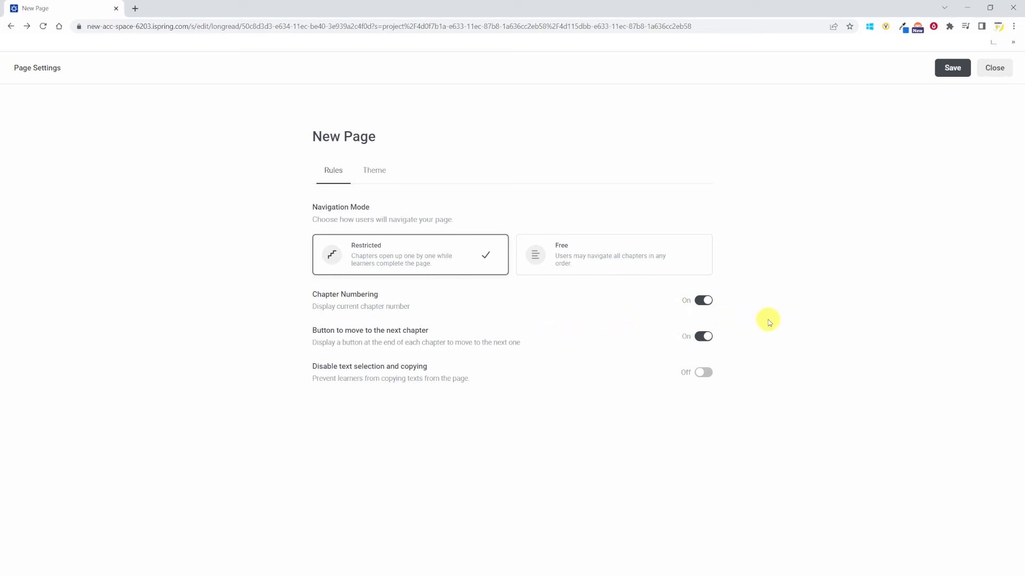
- Set the page theme accent color to green
click(376, 171)
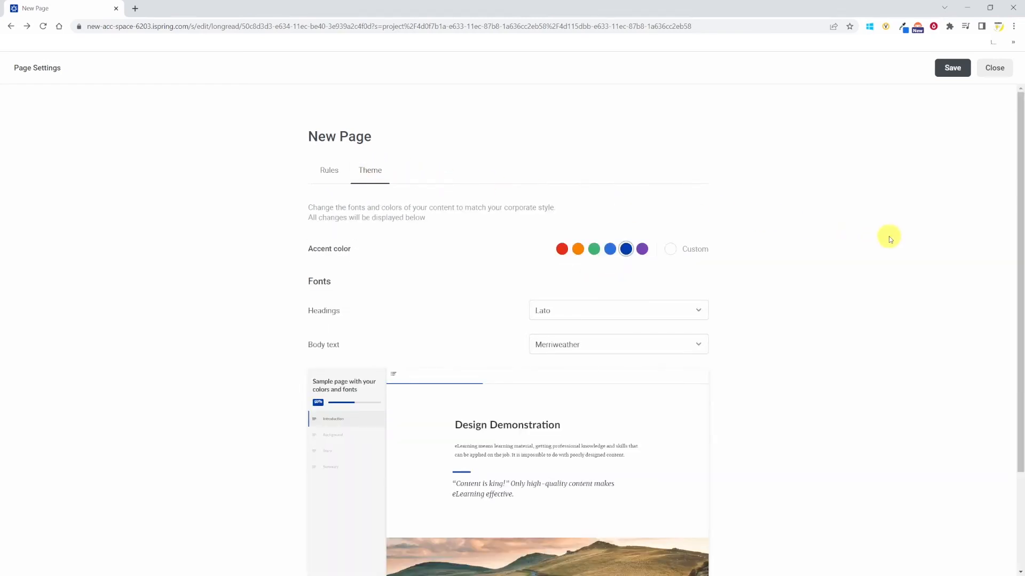
scroll(833, 243, down, 1)
click(593, 200)
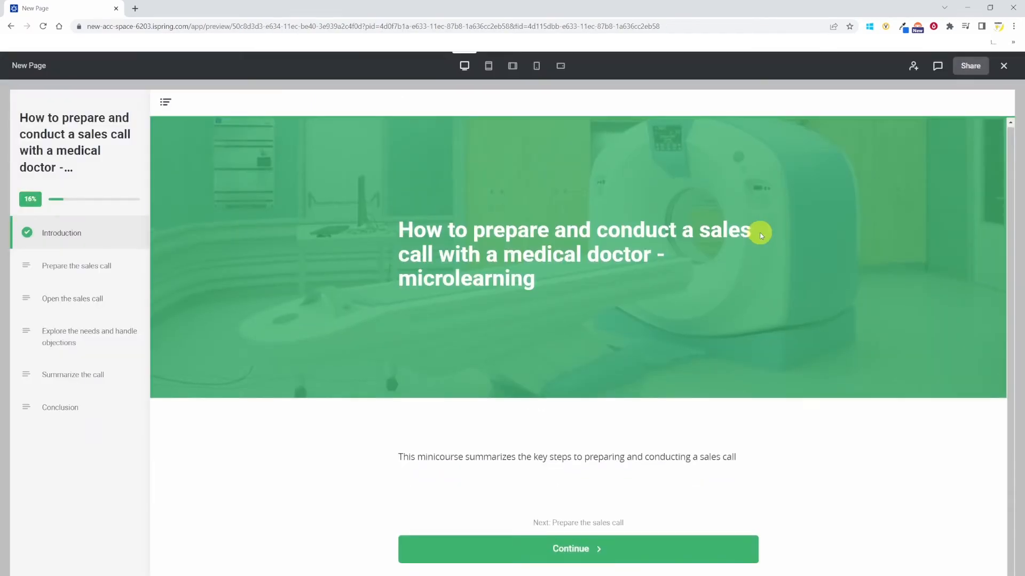
- Review the page's export options for LMS profile and required chapters, then close the export screen without exporting
click(70, 267)
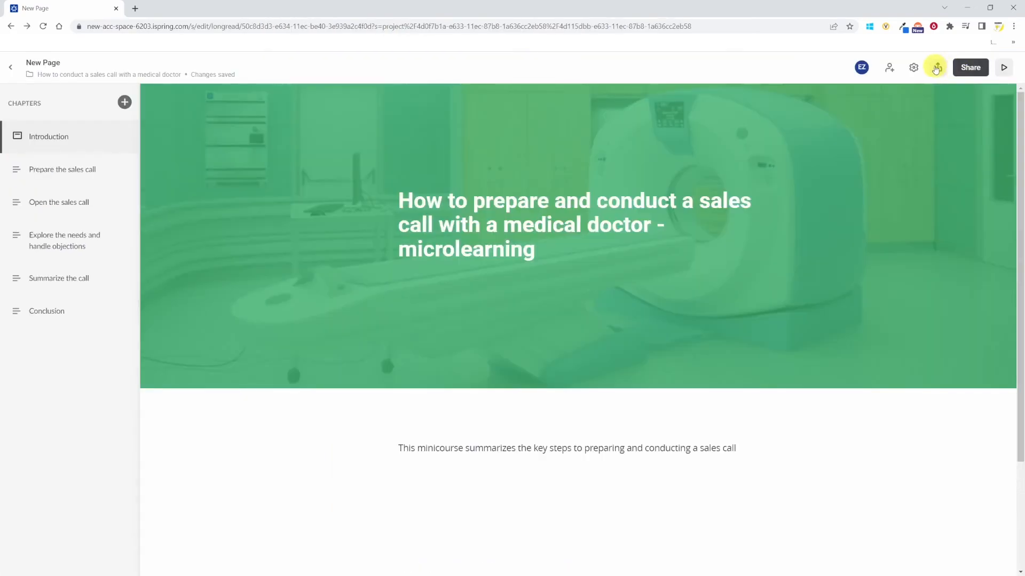
click(939, 65)
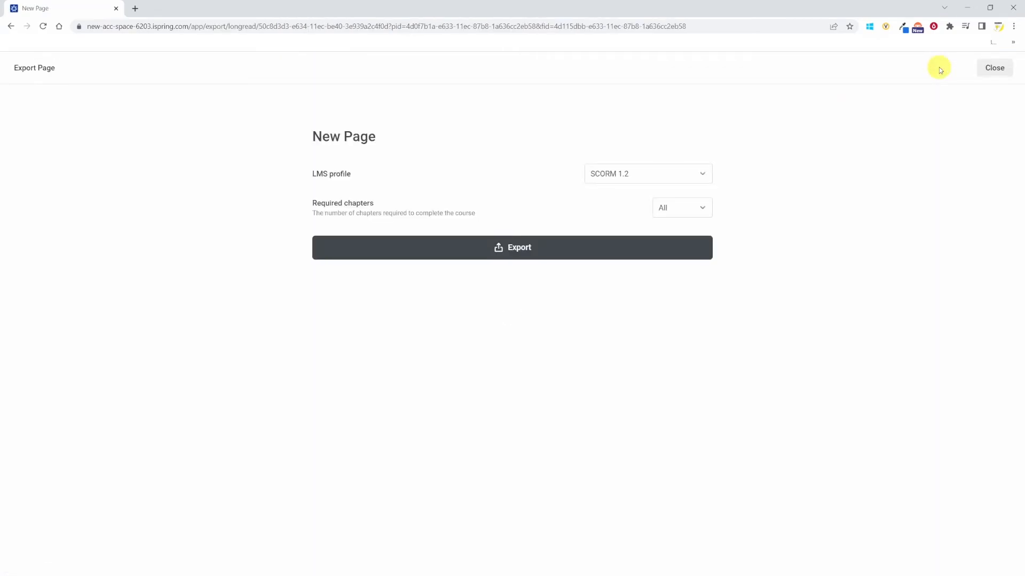
click(703, 174)
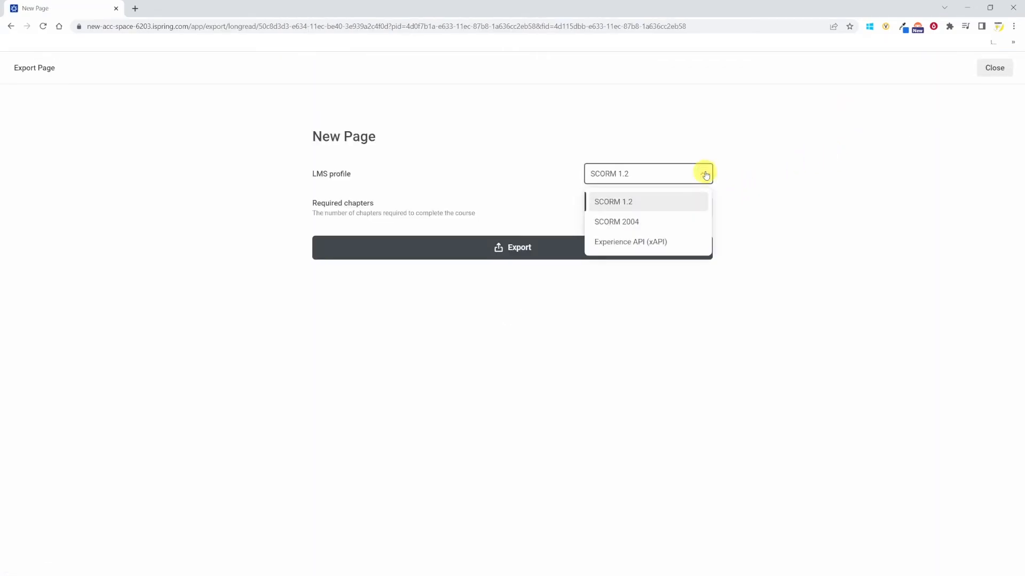
click(704, 174)
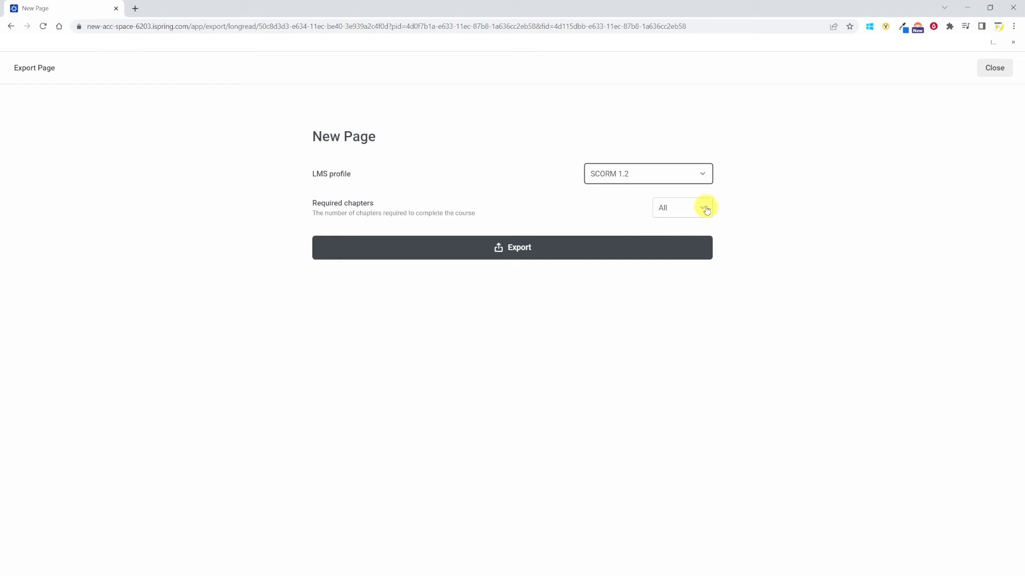
click(702, 209)
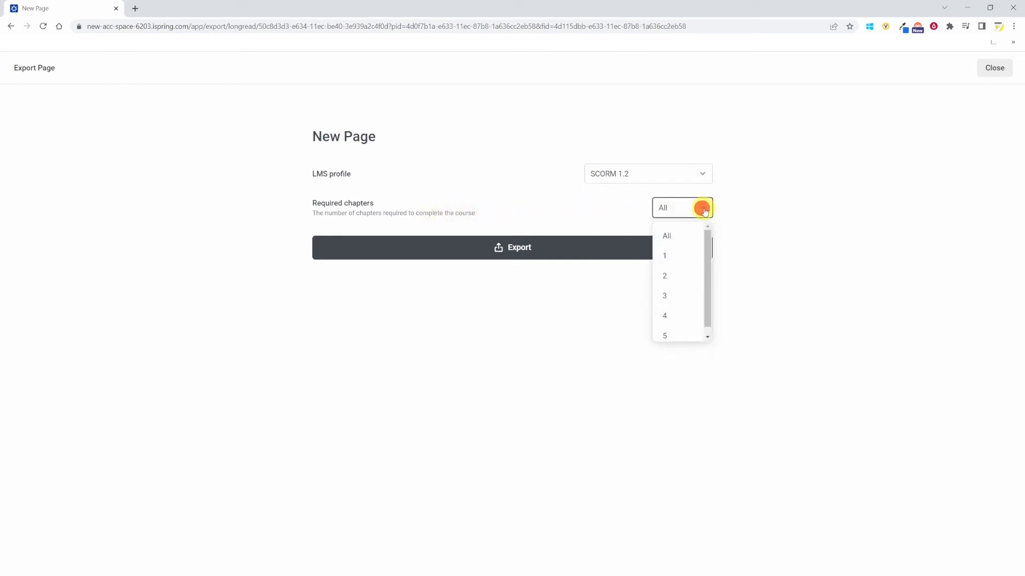
click(778, 238)
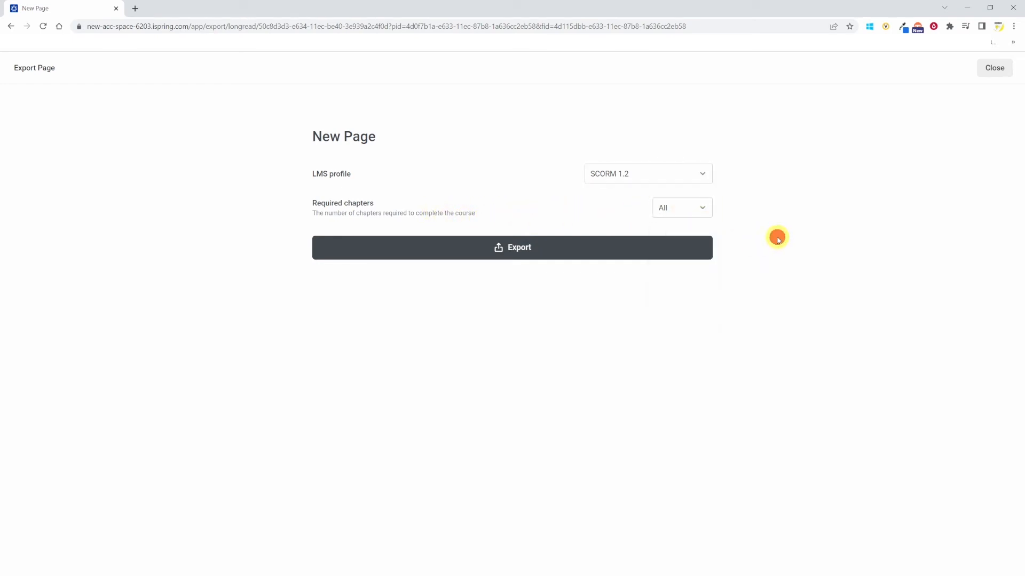
click(996, 69)
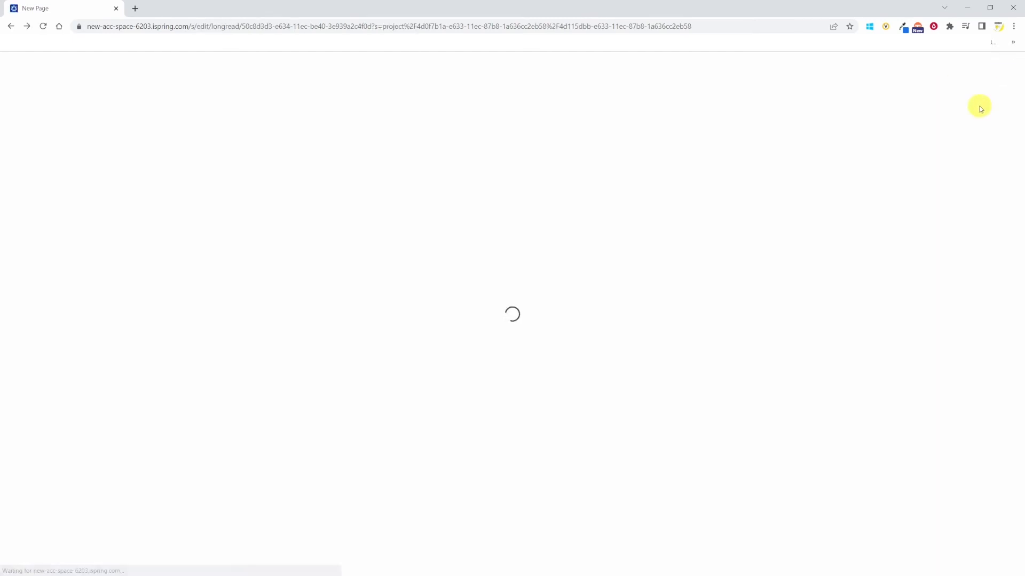
- Rename the page "How to prepare and conduct a sales call with a medical doctor - microlearning" and return to the project
text(How to prepare and conduct a sales call with a medical doctor - mi)
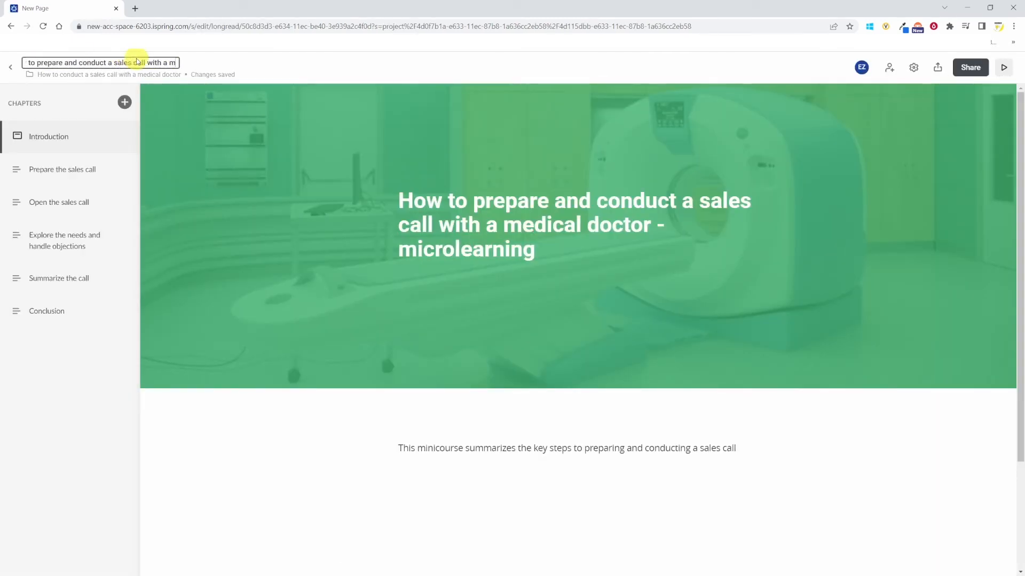
text(crolearning)
click(10, 67)
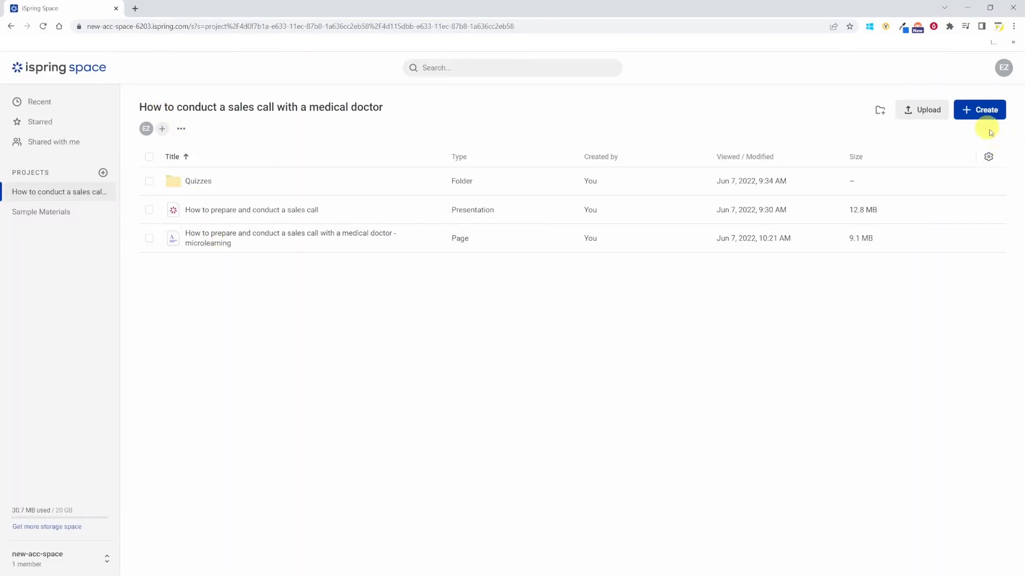
- Create a new quiz and name it "How to conduct a sales call with a medical doctor Assessment - Final"
click(976, 115)
click(970, 157)
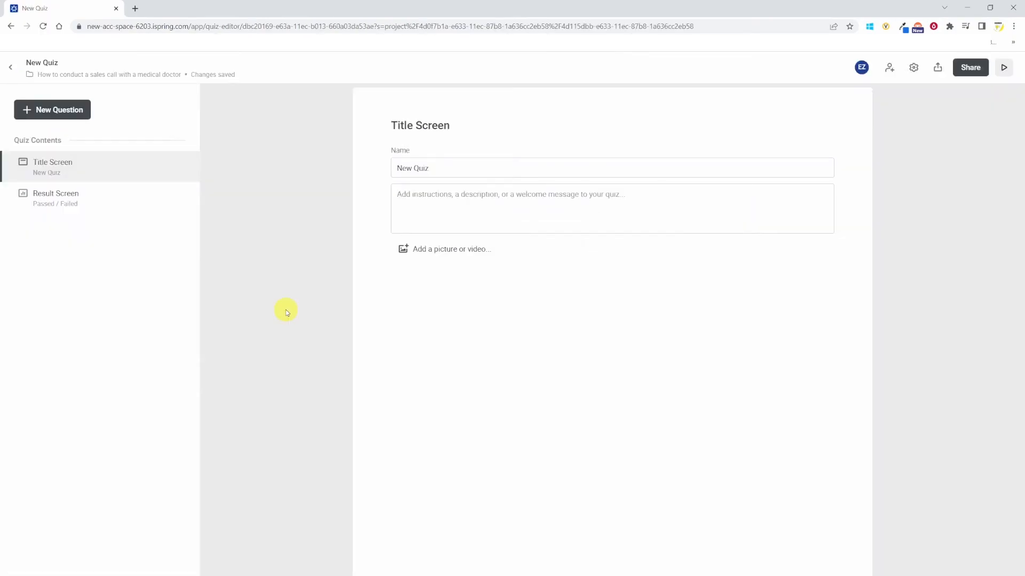
drag(437, 169, 386, 178)
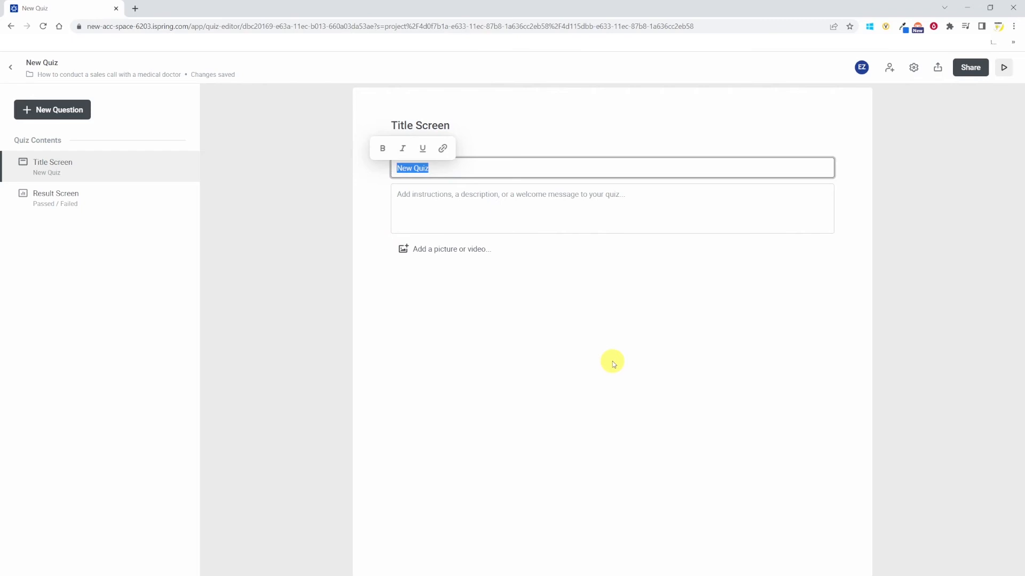
text(How to conduct a sales call with a medical doctor Assessment)
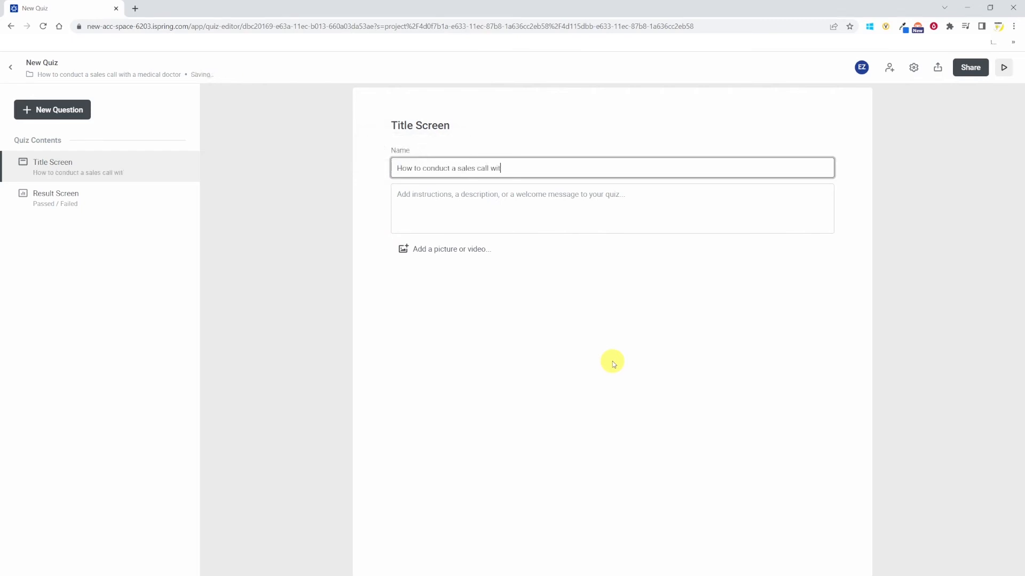
click(562, 167)
text(- Final Assessment)
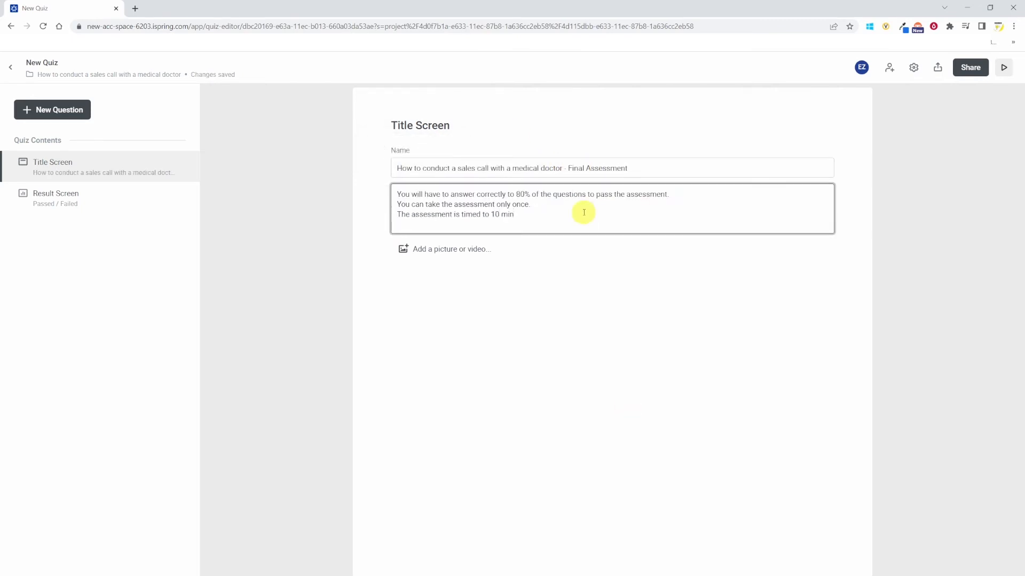
- Add questions to the quiz and title the third one "Question 3"
click(422, 248)
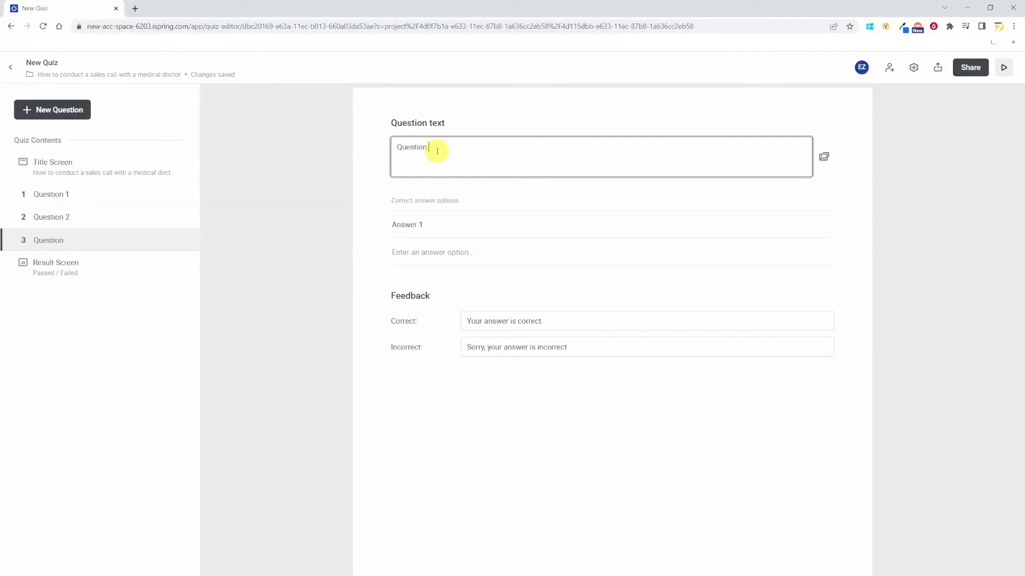
key(BackSpace)
key(BackSpace)
key(BackSpace)
click(83, 333)
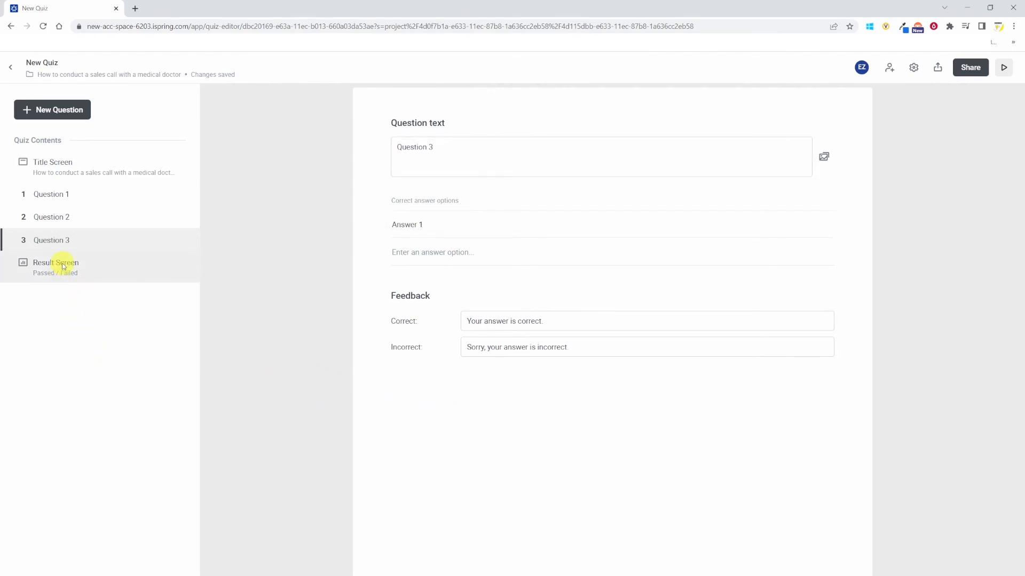
- Open the quiz result screen and inspect its Passed / Failed display options
click(63, 271)
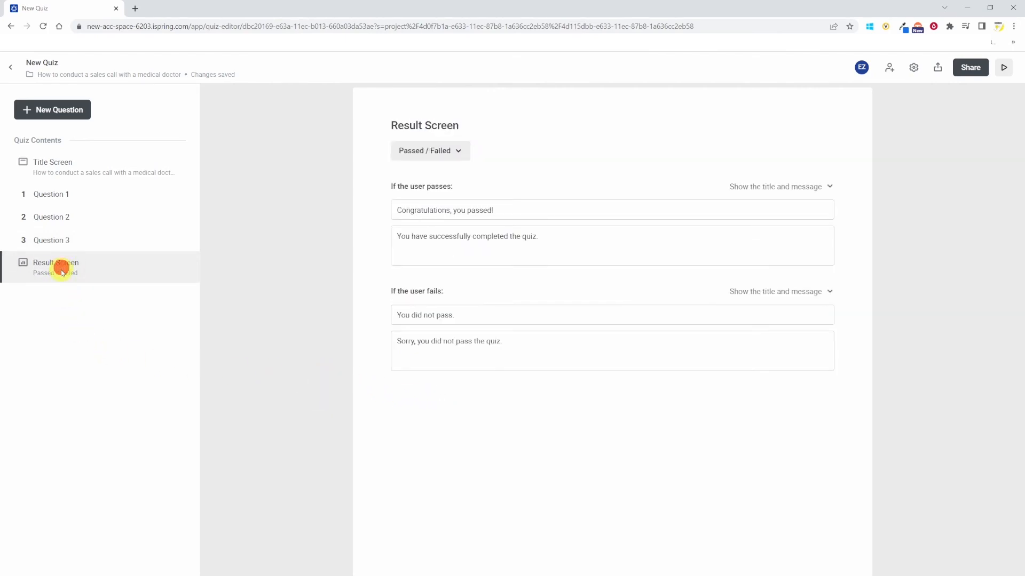
click(461, 152)
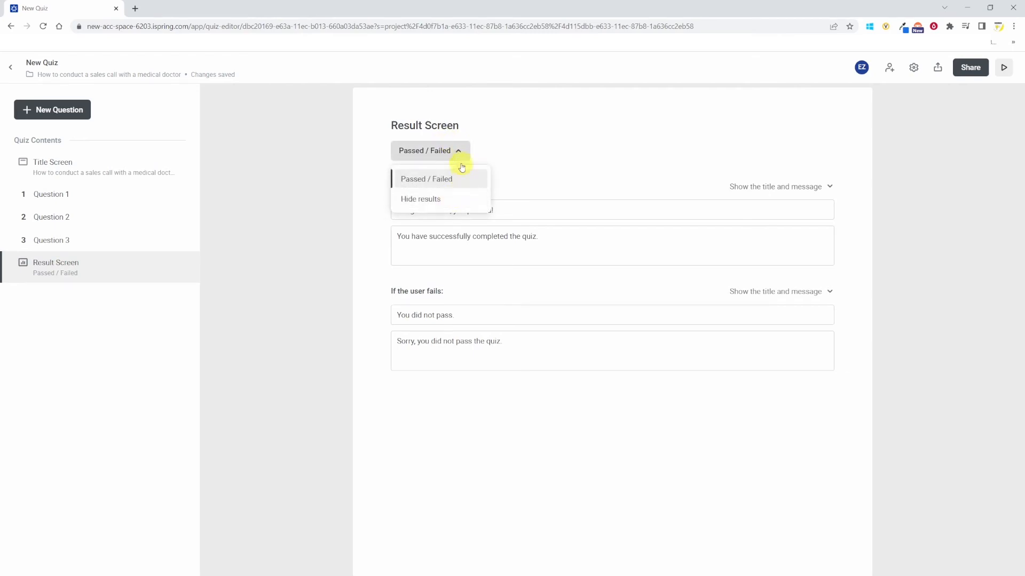
click(457, 154)
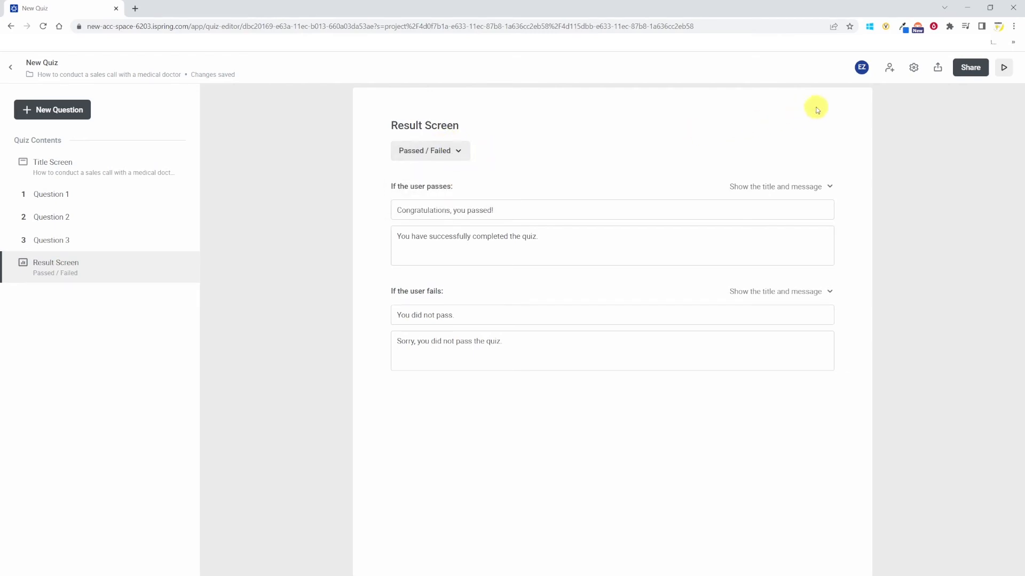
- Open the quiz settings, limit attempts to 1 and turn on Shuffle questions
click(914, 69)
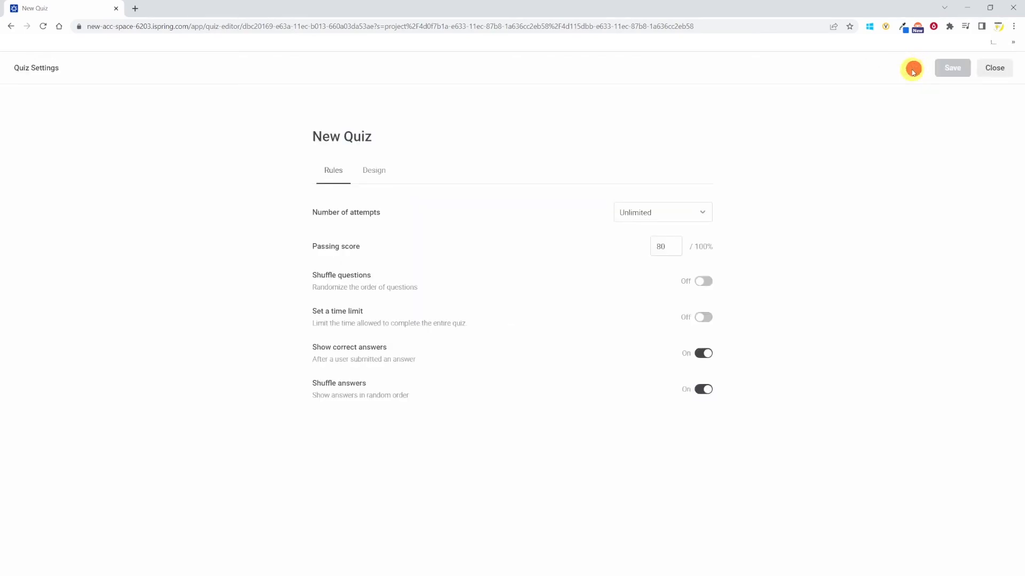
click(702, 213)
click(680, 259)
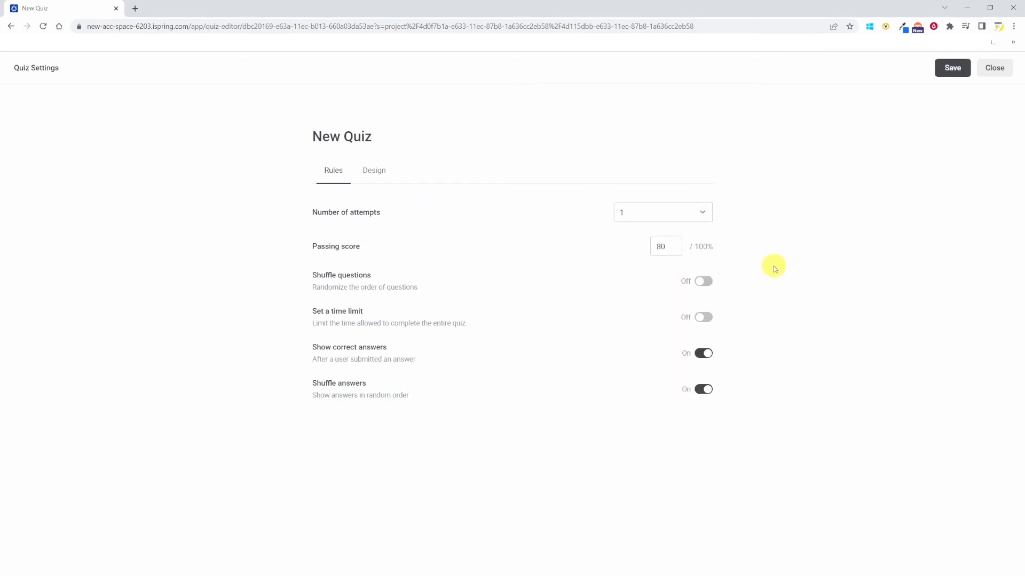
click(708, 283)
- Turn on the quiz time limit and set the time to complete the quiz to 1 minute
click(705, 319)
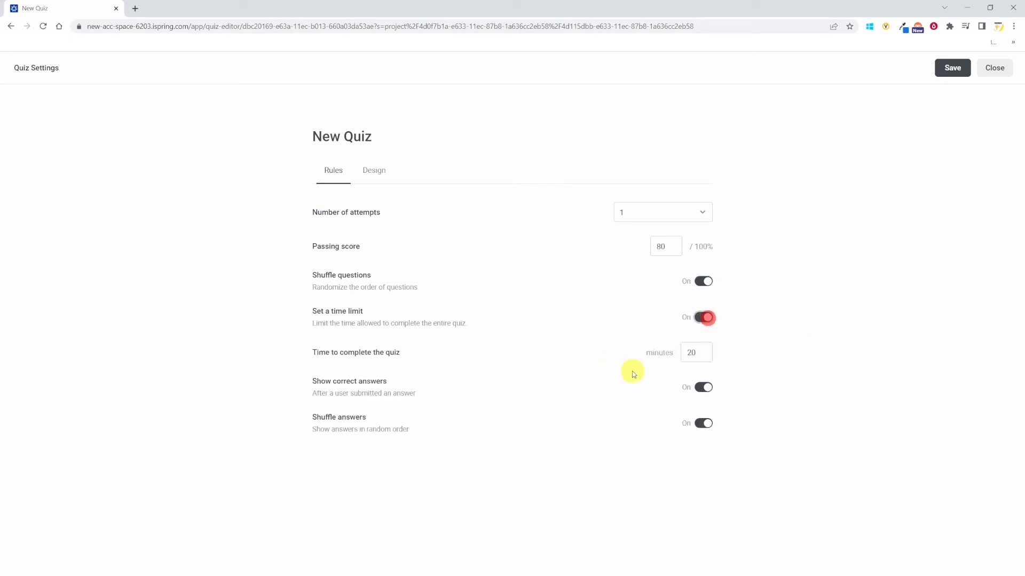
double_click(692, 352)
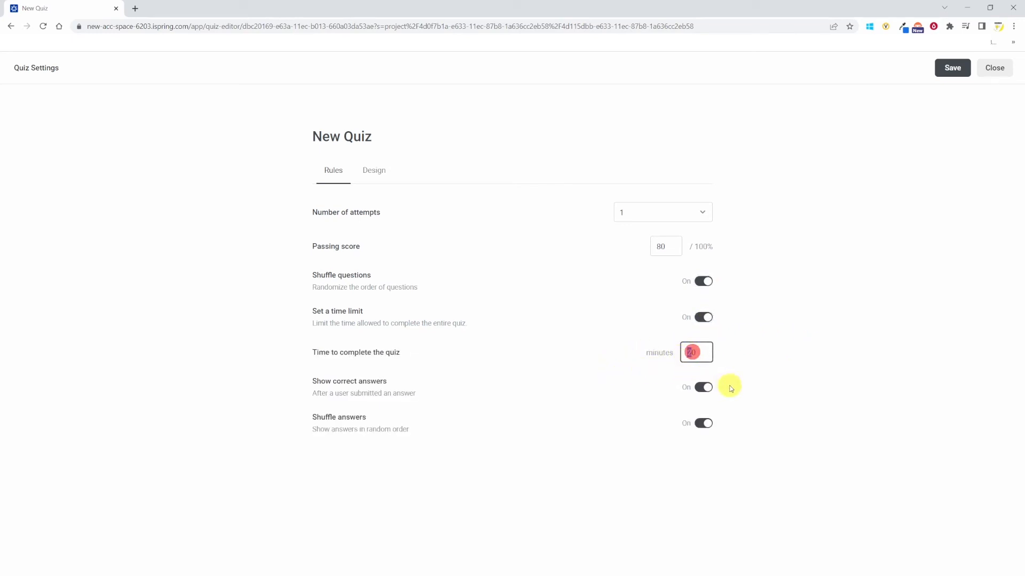
text(1)
- Check the quiz Design accent color and fonts, then save and close the quiz settings
click(377, 170)
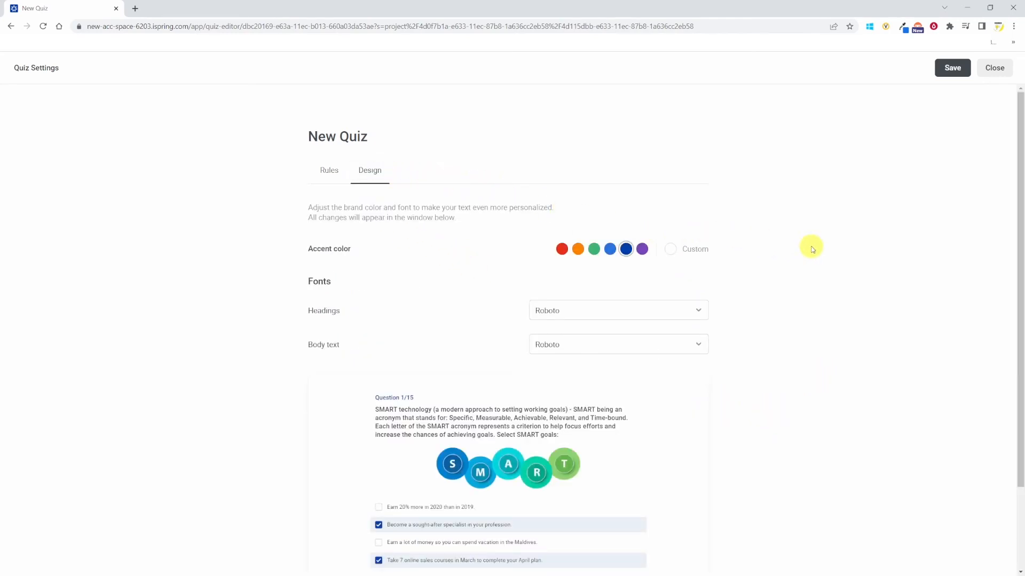
click(952, 68)
click(1005, 68)
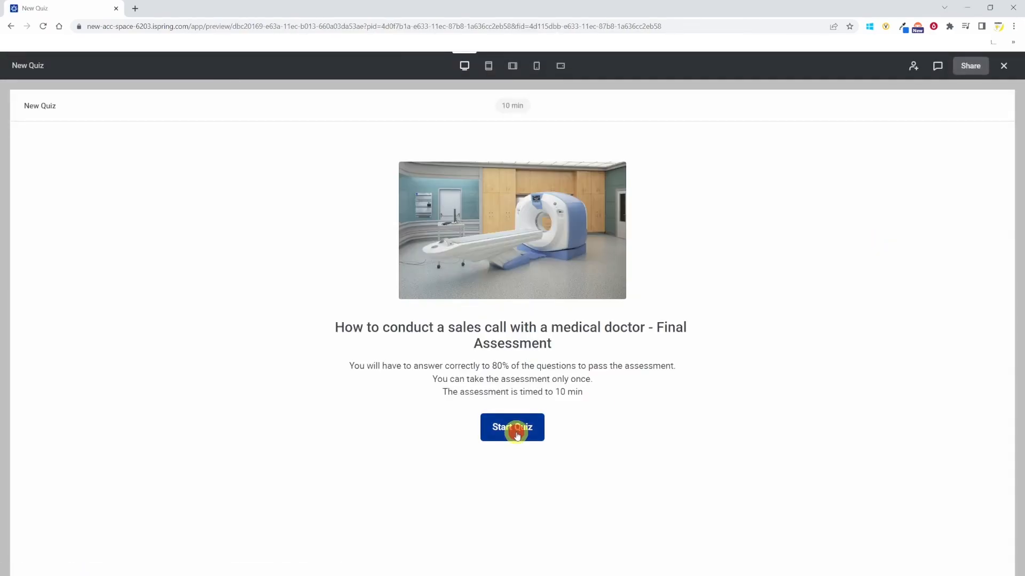
- Preview the quiz, pick Option 1 for the first question and submit the answer
click(516, 431)
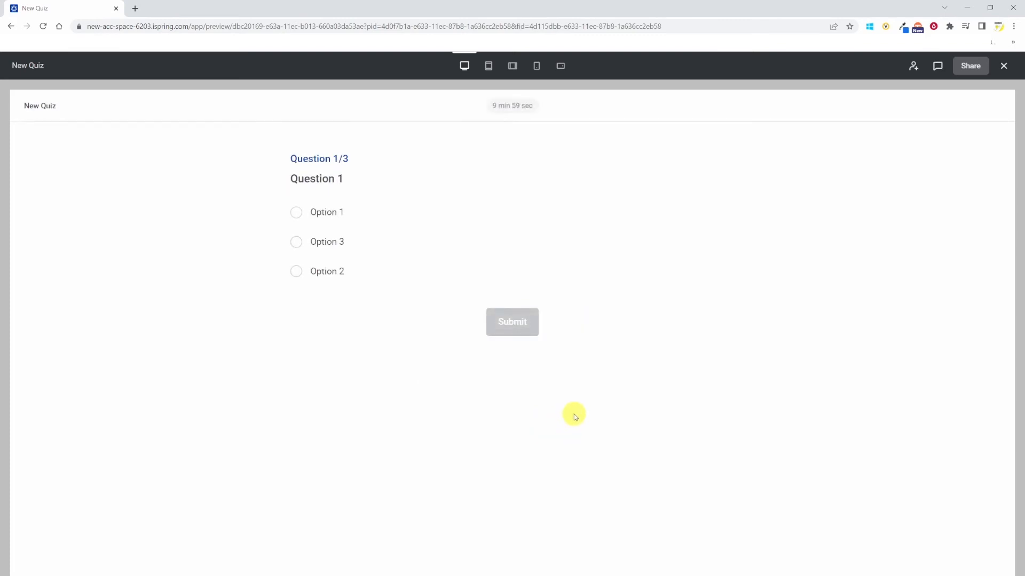
click(297, 213)
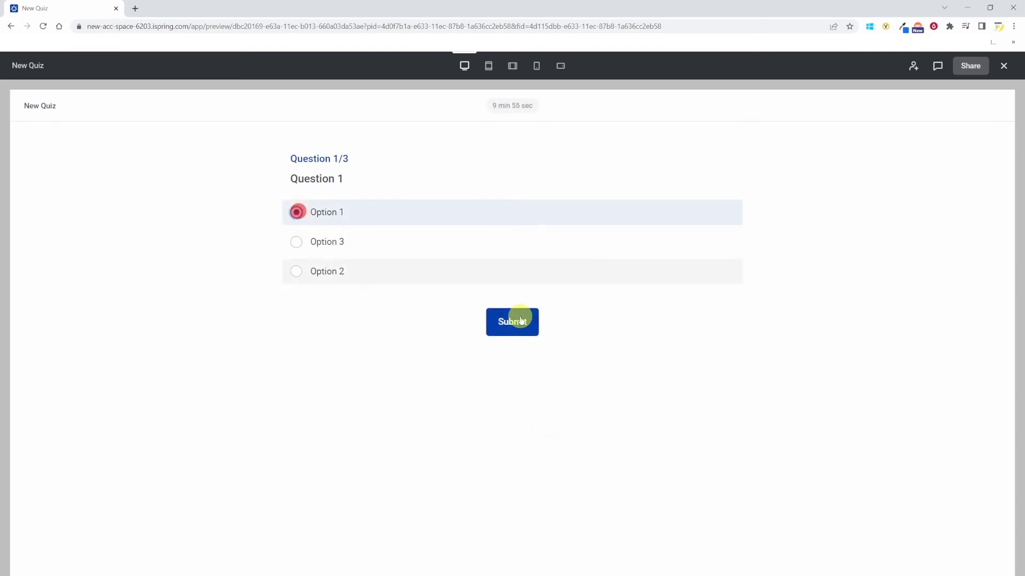
click(516, 323)
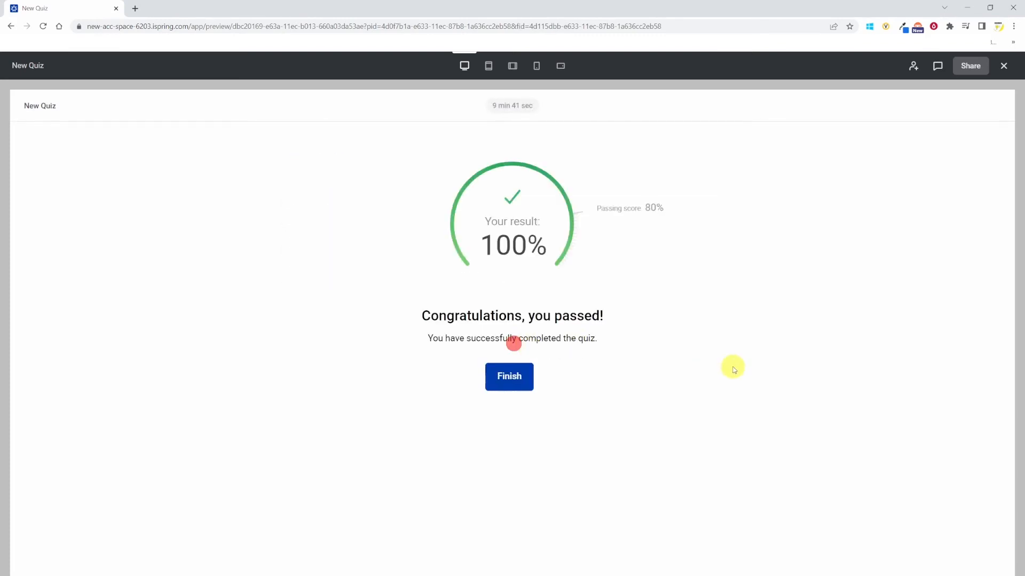
- Open the quiz export page and view the LMS profile choices
click(940, 68)
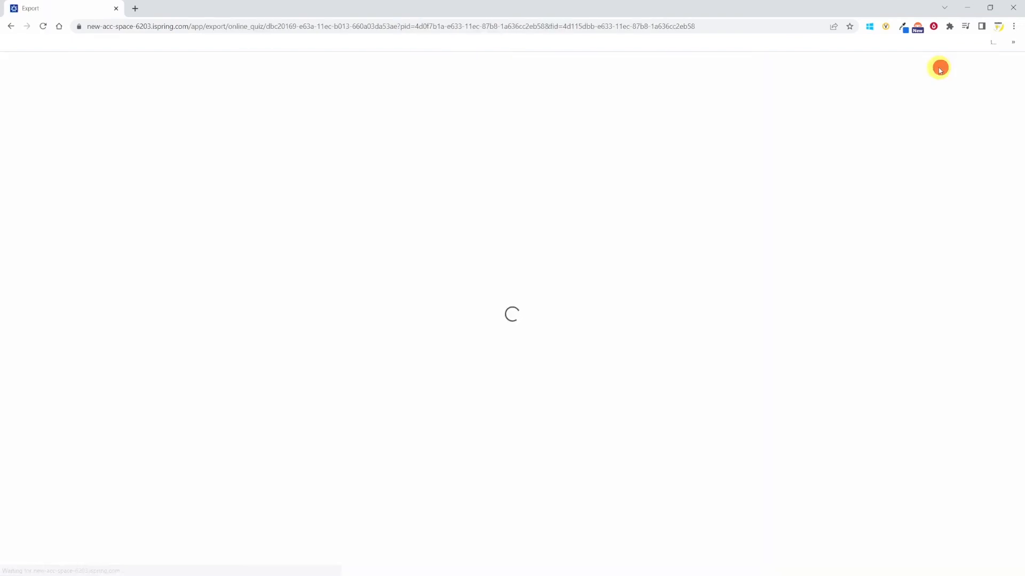
click(704, 174)
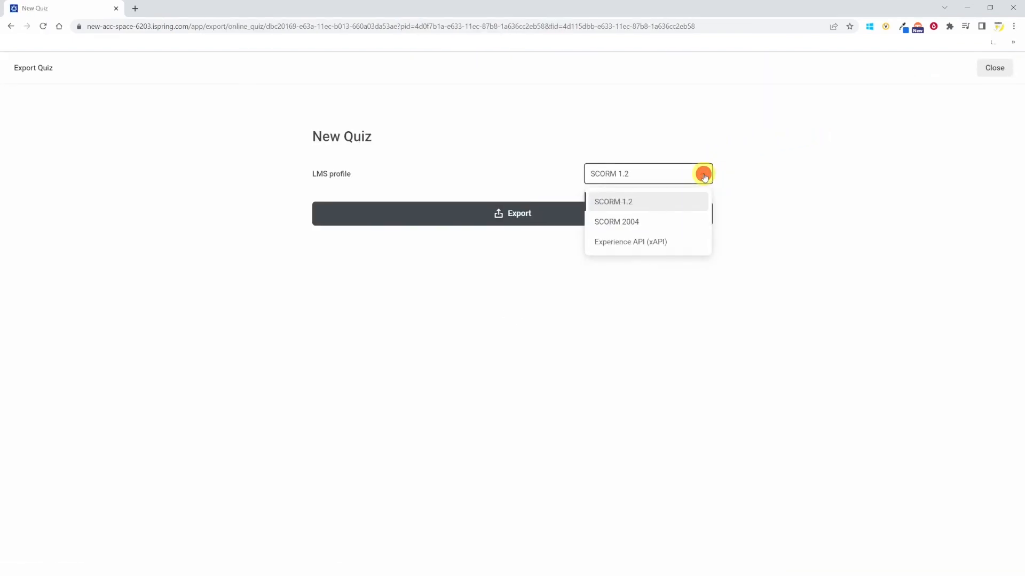
click(704, 176)
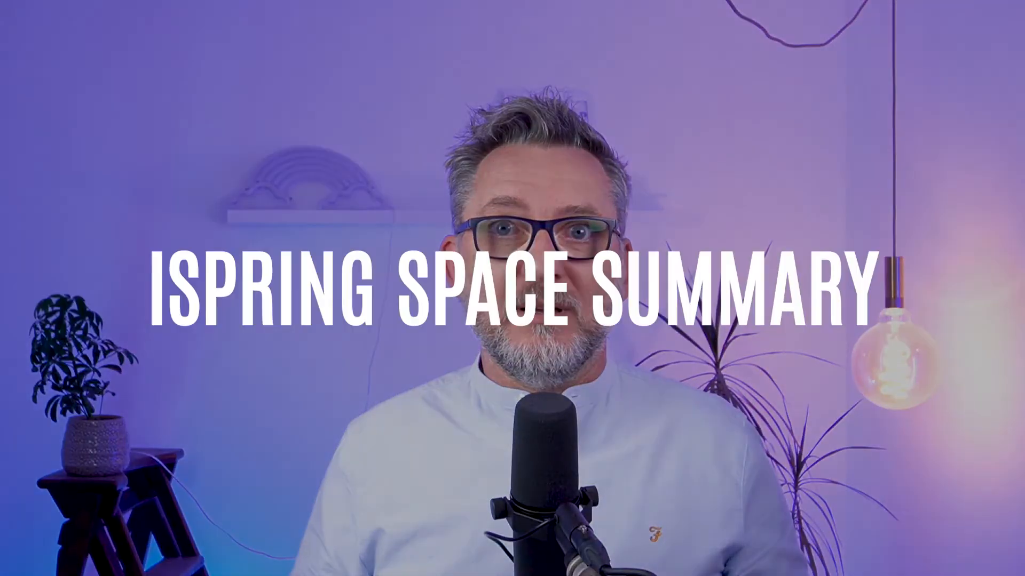